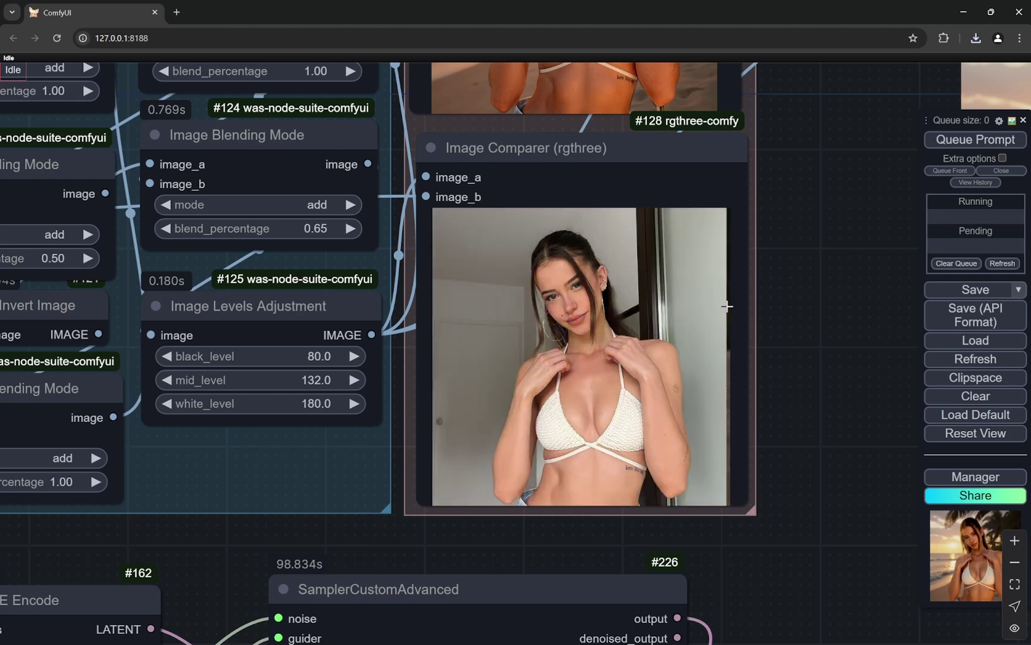
# Step: Pan and zoom across the workflow to inspect the model-path Note nodes, IC Light and KSampler nodes
pyautogui.scroll(5, 727, 306)
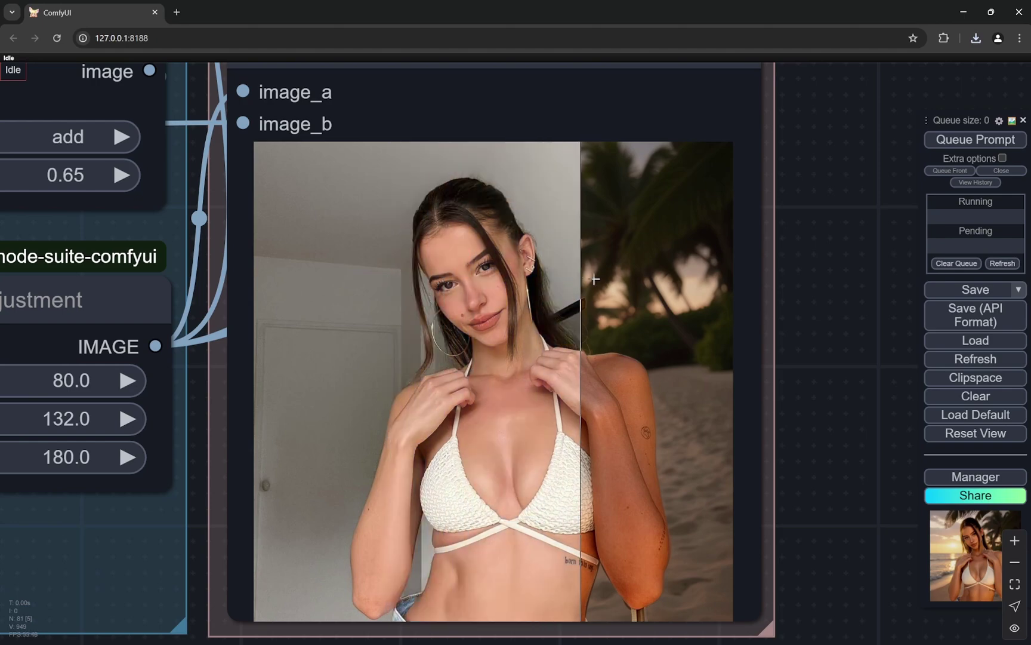
pyautogui.scroll(10, 600, 279)
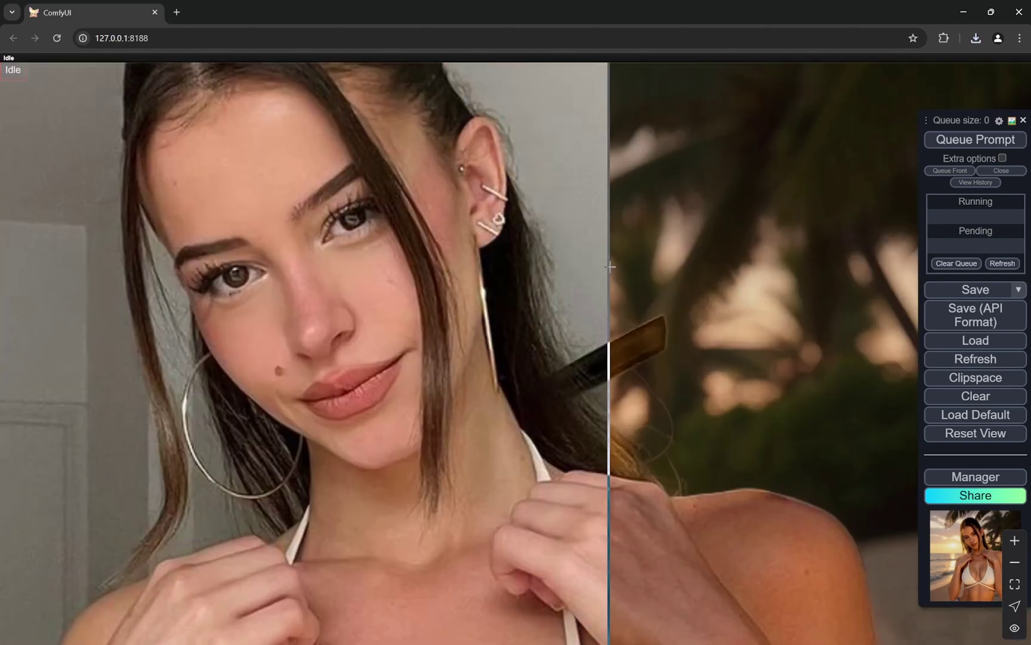
pyautogui.scroll(-5, 674, 306)
pyautogui.scroll(6, 708, 302)
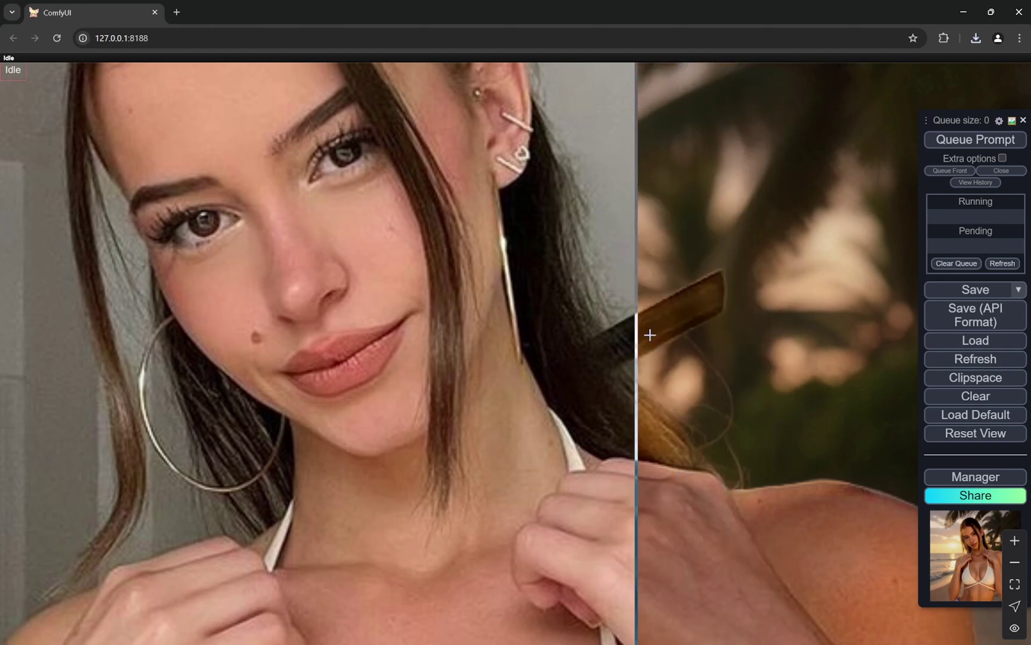
pyautogui.scroll(-3, 462, 331)
pyautogui.scroll(-2, 463, 331)
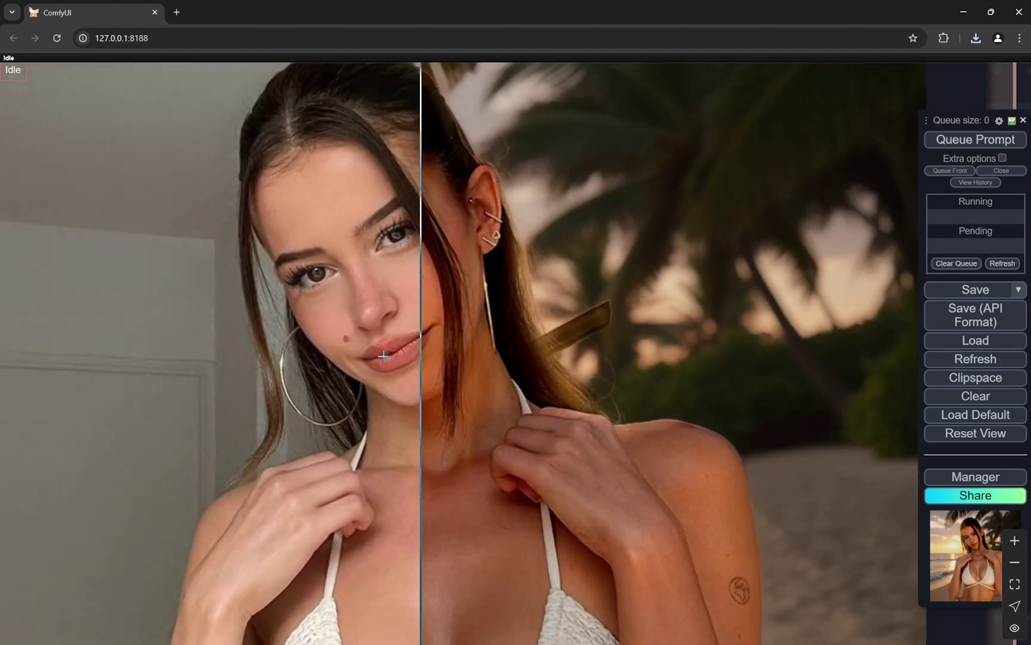
pyautogui.scroll(5, 596, 337)
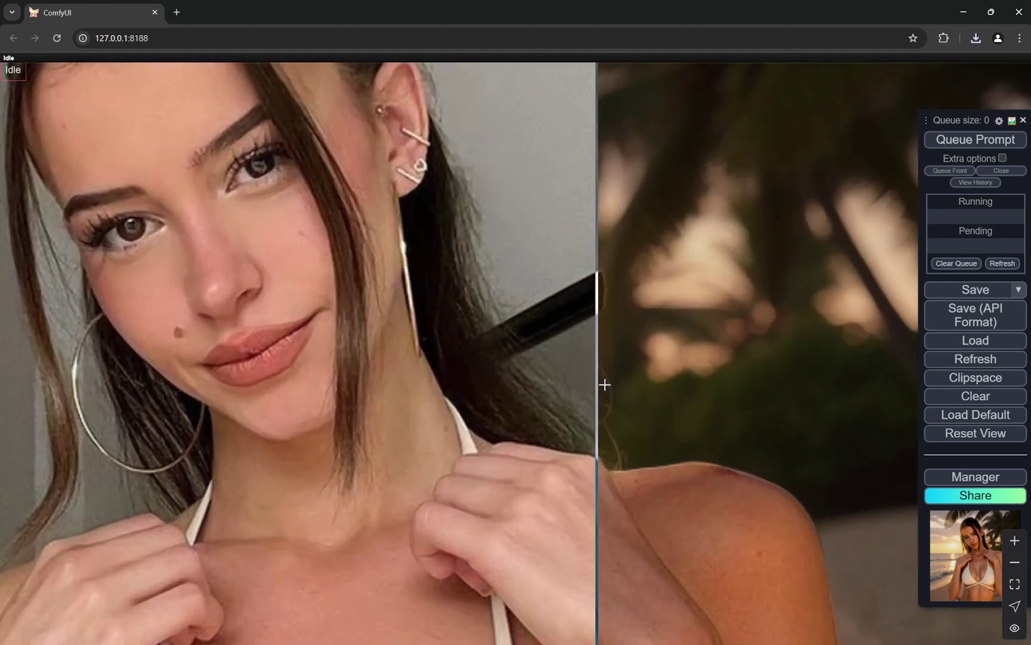
pyautogui.scroll(-6, 611, 382)
pyautogui.scroll(6, 335, 322)
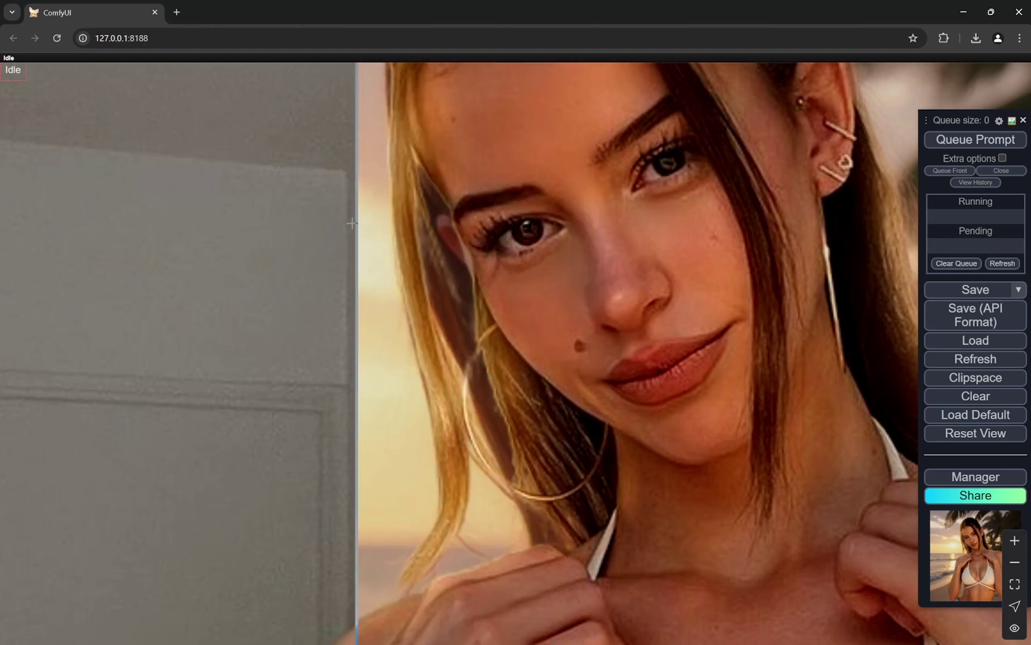
pyautogui.scroll(-5, 302, 231)
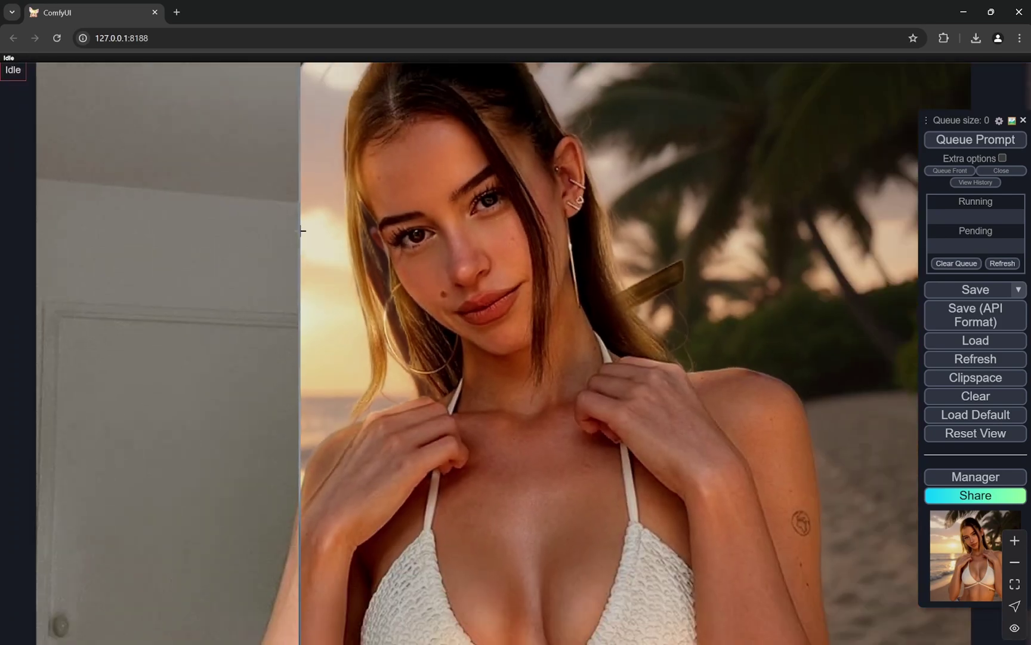
pyautogui.scroll(7, 469, 126)
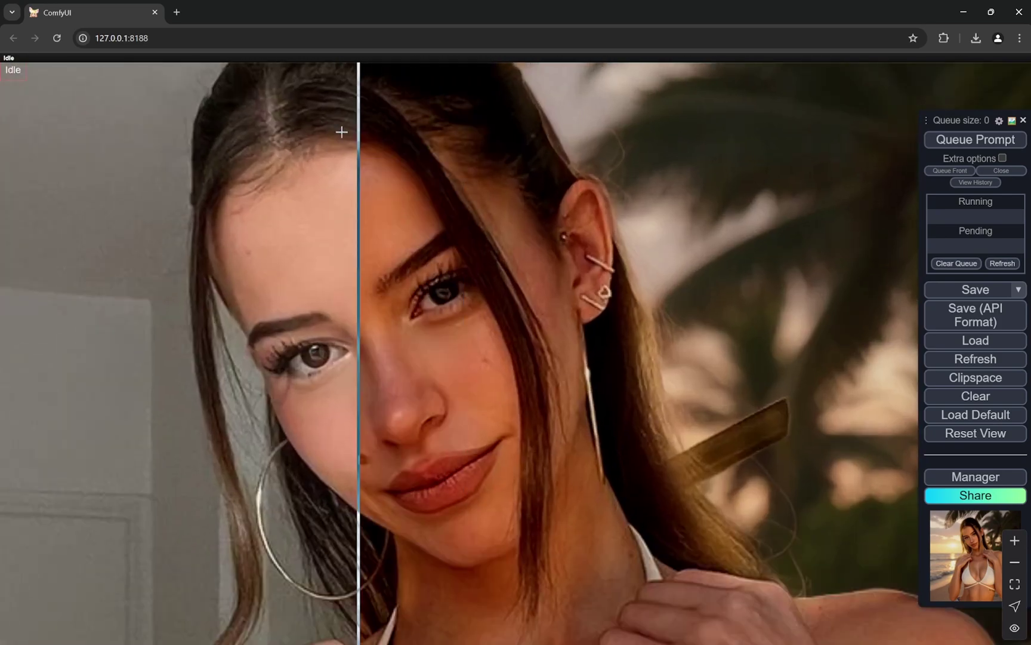
pyautogui.scroll(-3, 174, 142)
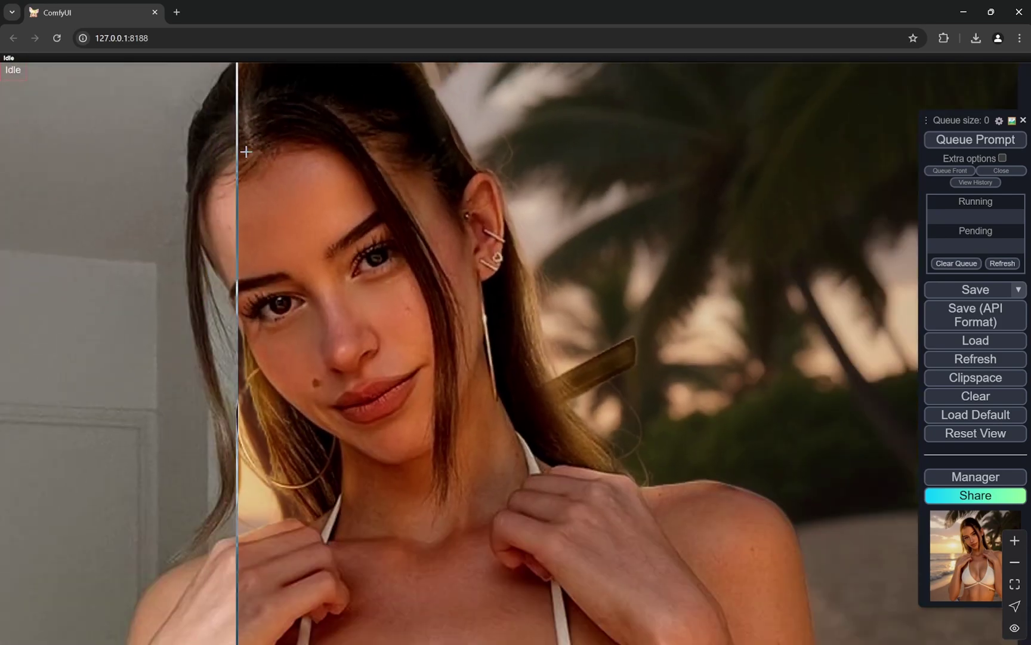
pyautogui.scroll(-3, 358, 179)
pyautogui.scroll(-2, 656, 201)
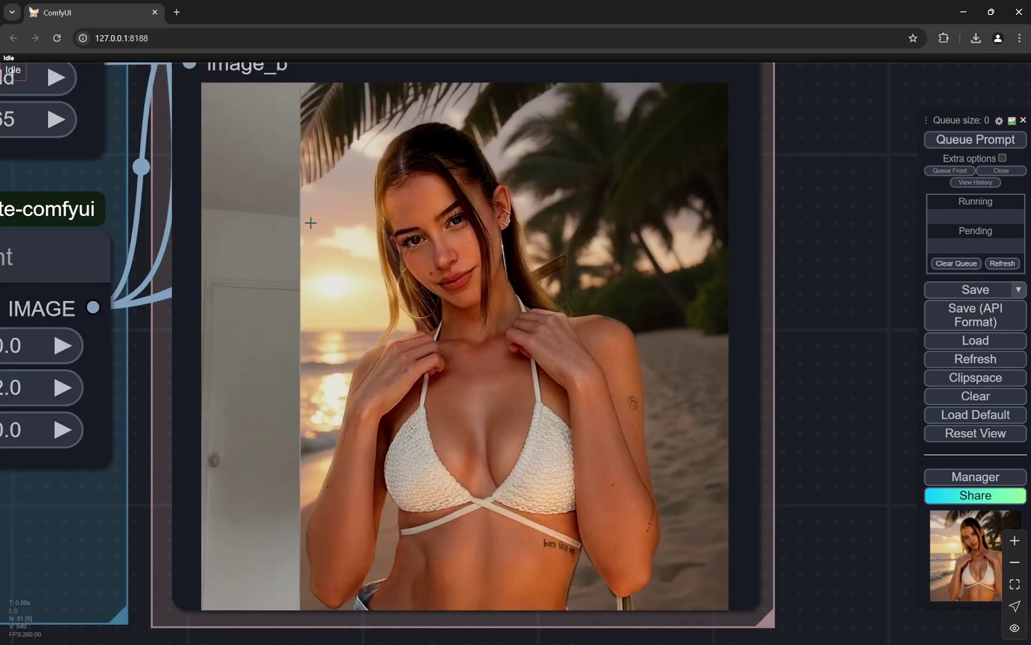
pyautogui.scroll(7, 322, 228)
pyautogui.scroll(-6, 408, 246)
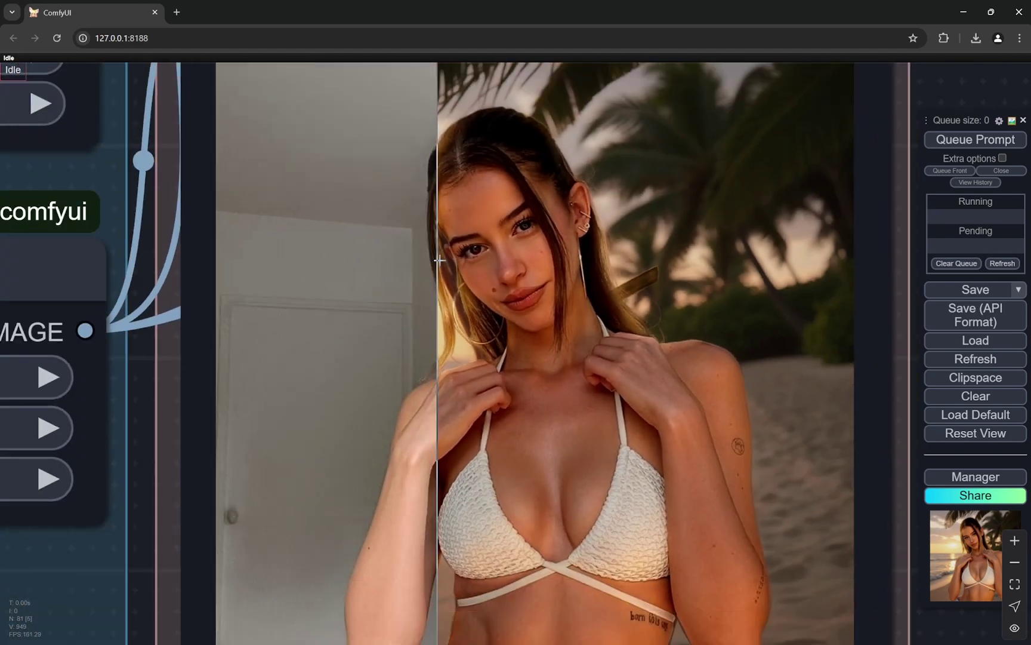
pyautogui.scroll(-1, 316, 280)
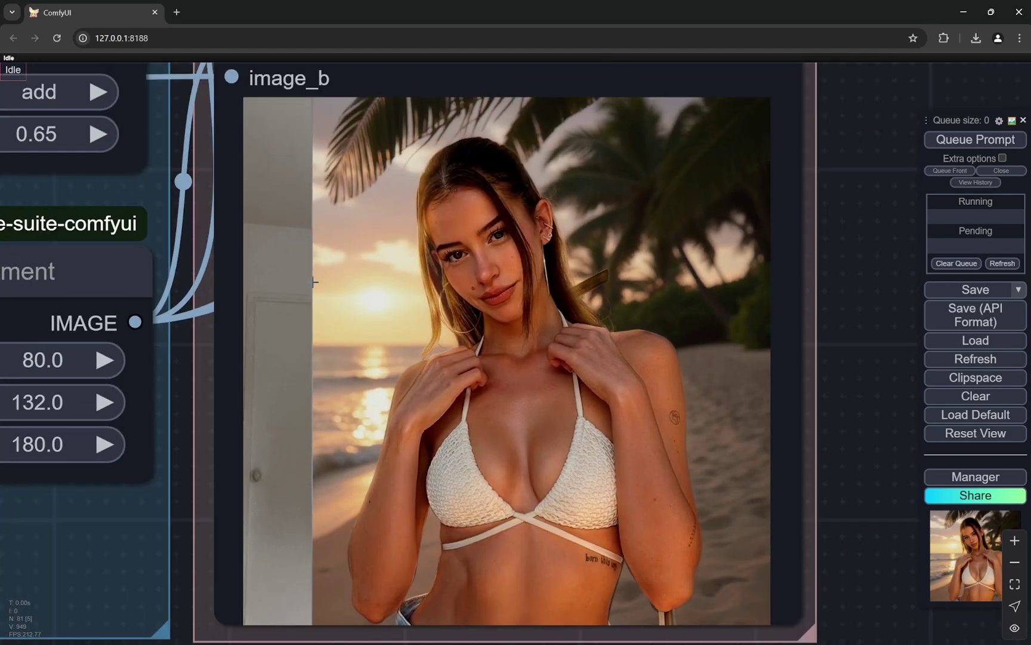
pyautogui.scroll(10, 755, 412)
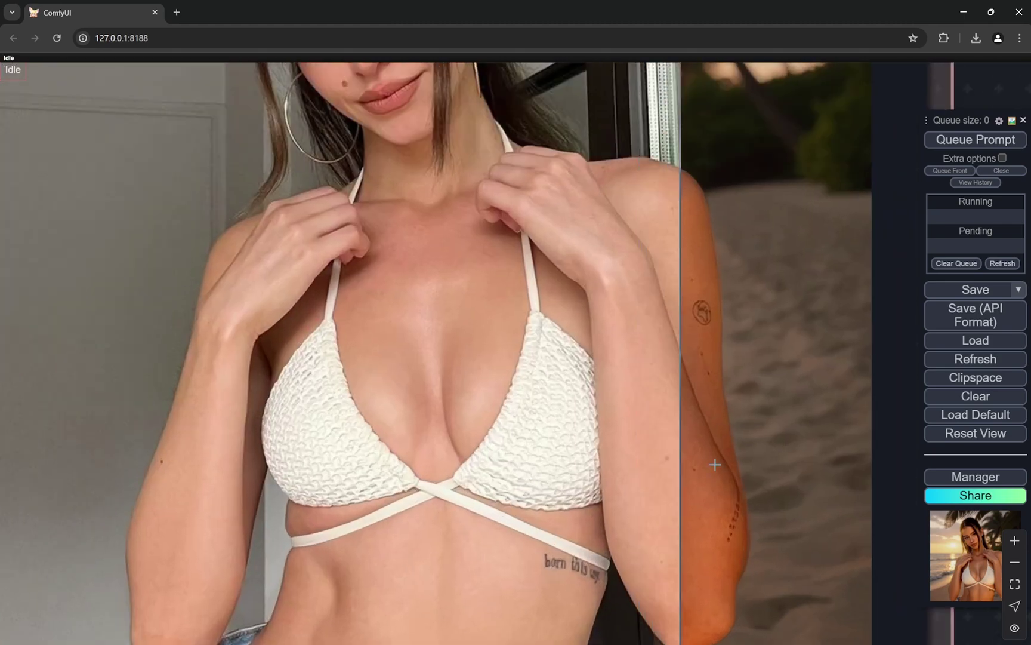
pyautogui.scroll(-6, 488, 258)
pyautogui.scroll(3, 456, 429)
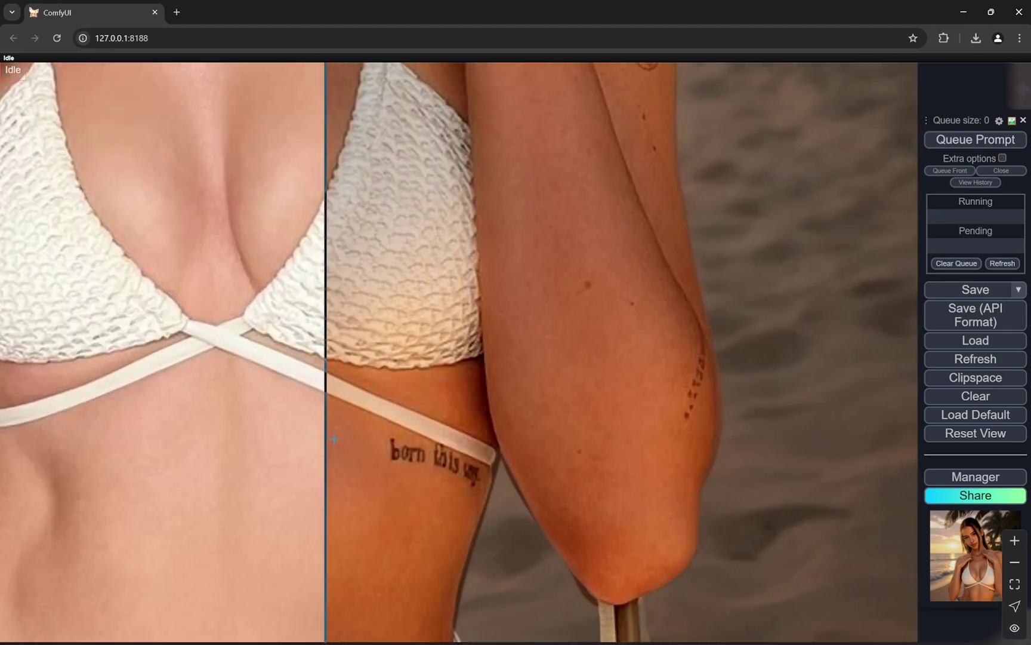
pyautogui.scroll(-4, 322, 439)
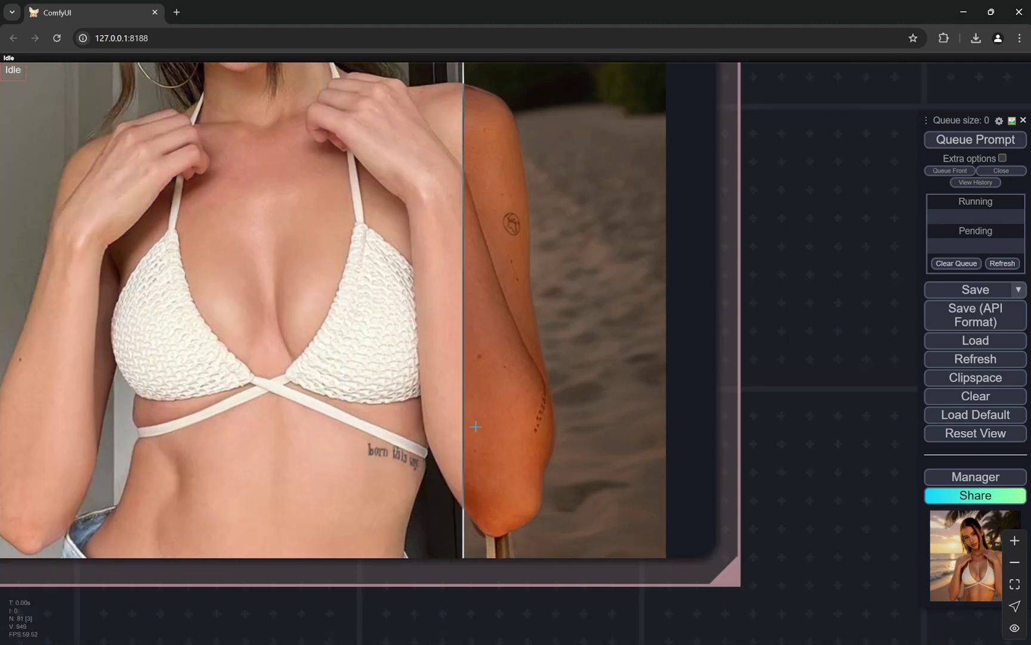
pyautogui.scroll(-5, 143, 394)
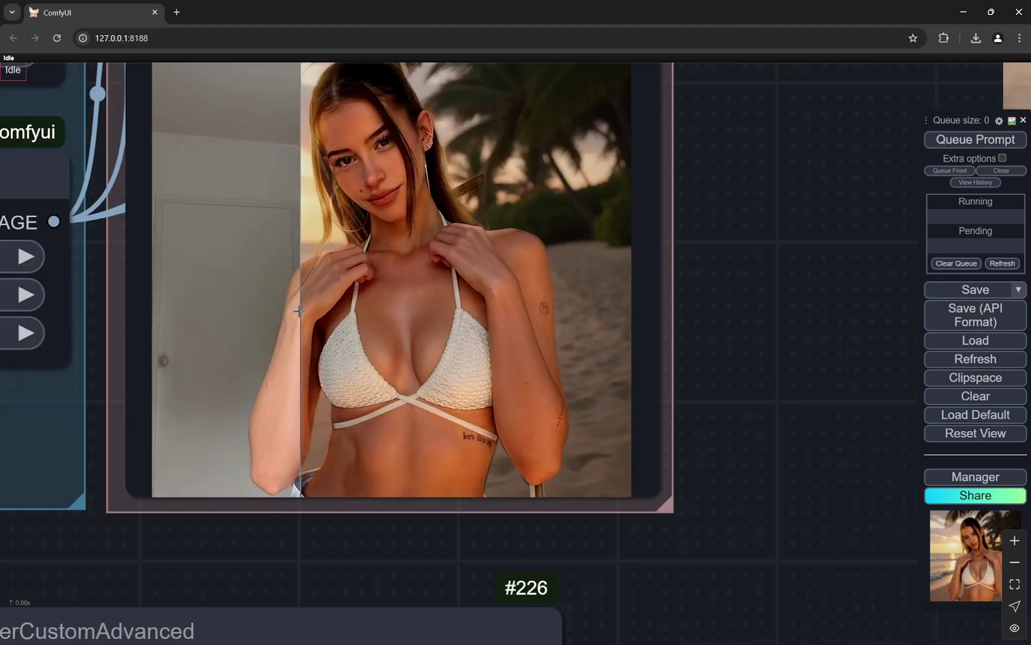
pyautogui.scroll(-3, 270, 279)
pyautogui.scroll(-2, 340, 367)
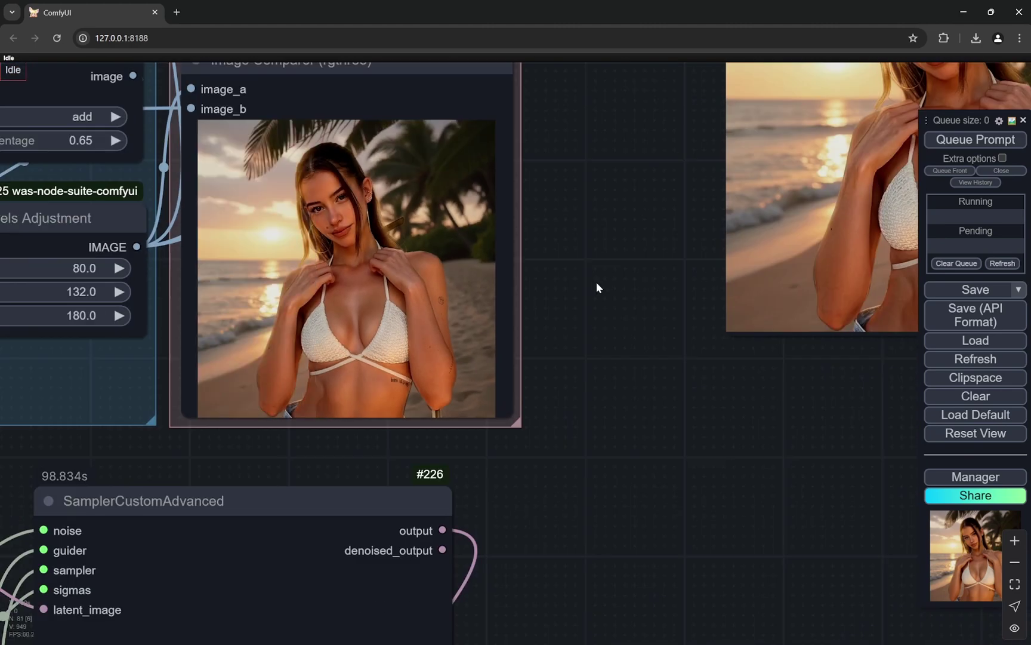
pyautogui.scroll(-7, 596, 286)
pyautogui.scroll(-10, 571, 314)
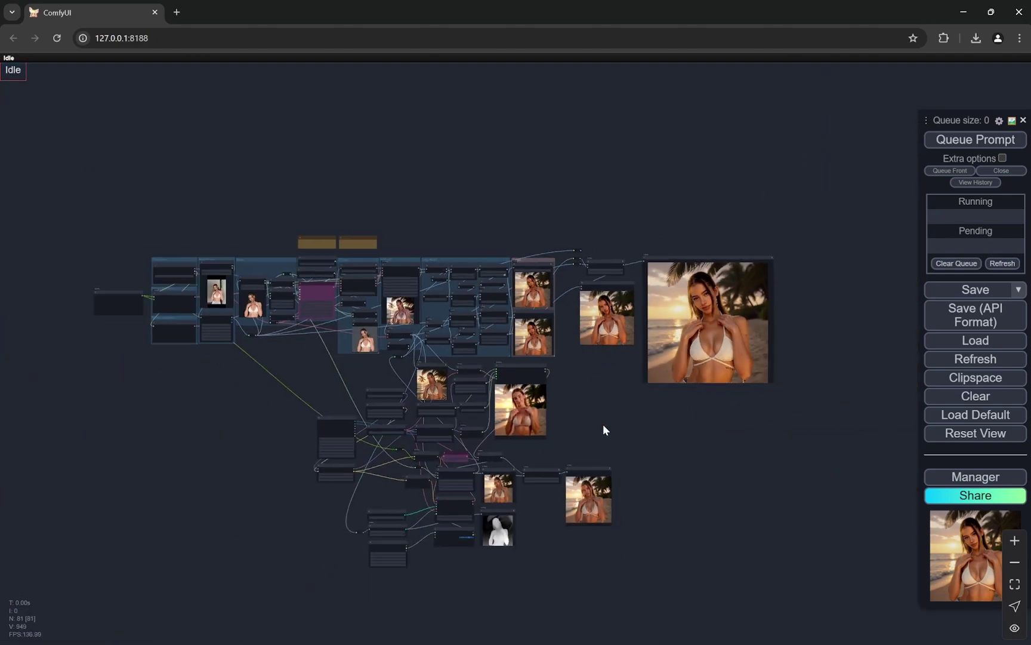
pyautogui.moveTo(632, 411); pyautogui.dragTo(708, 367)
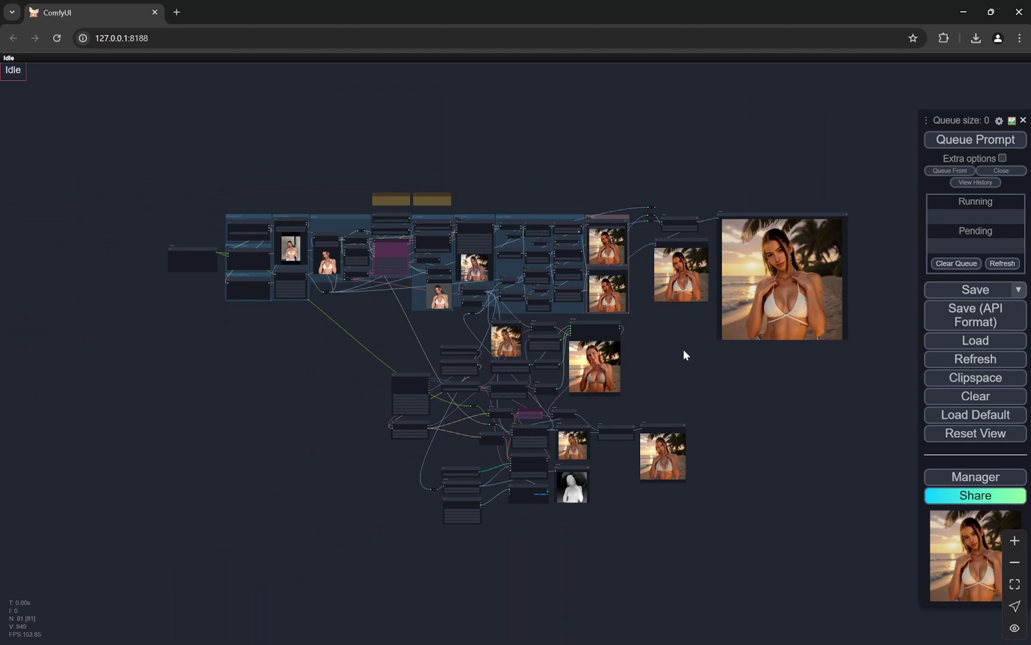
pyautogui.scroll(4, 684, 352)
pyautogui.scroll(-2, 684, 352)
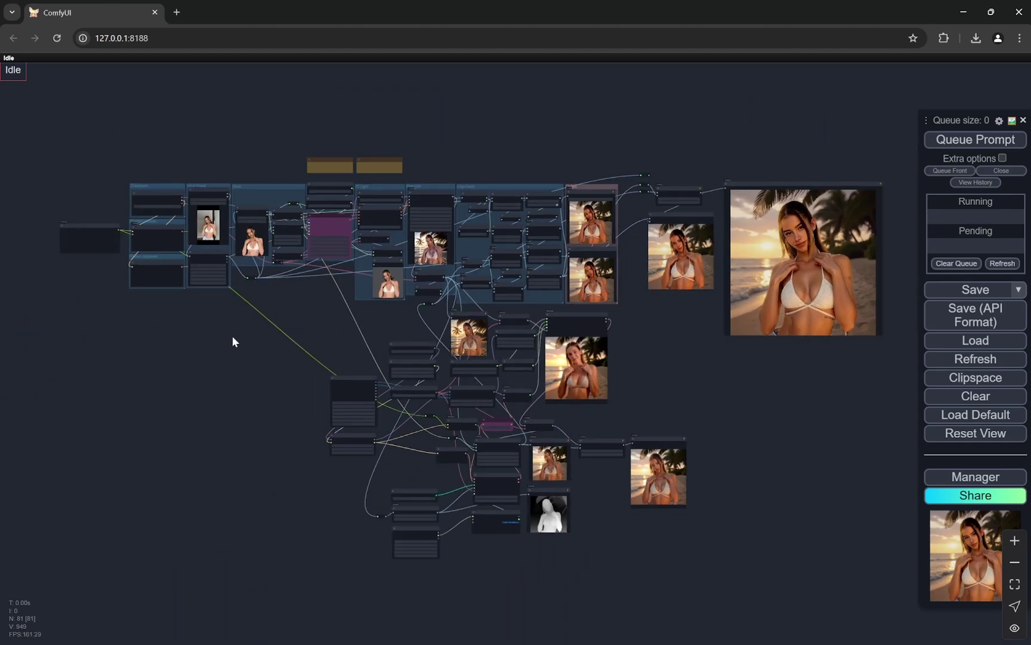
pyautogui.scroll(10, 295, 146)
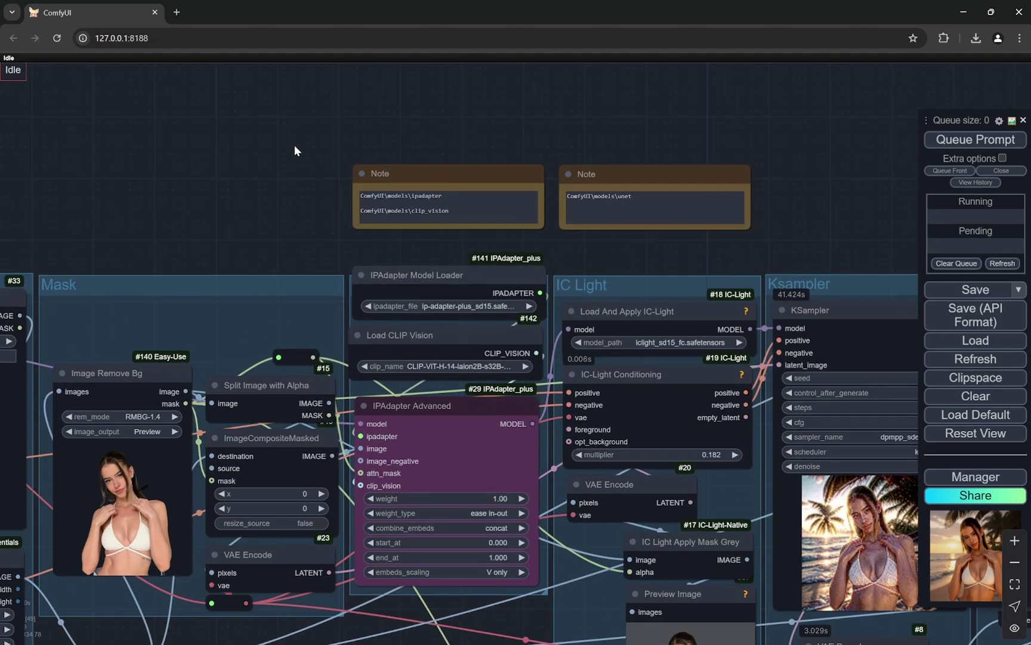
pyautogui.scroll(6, 294, 145)
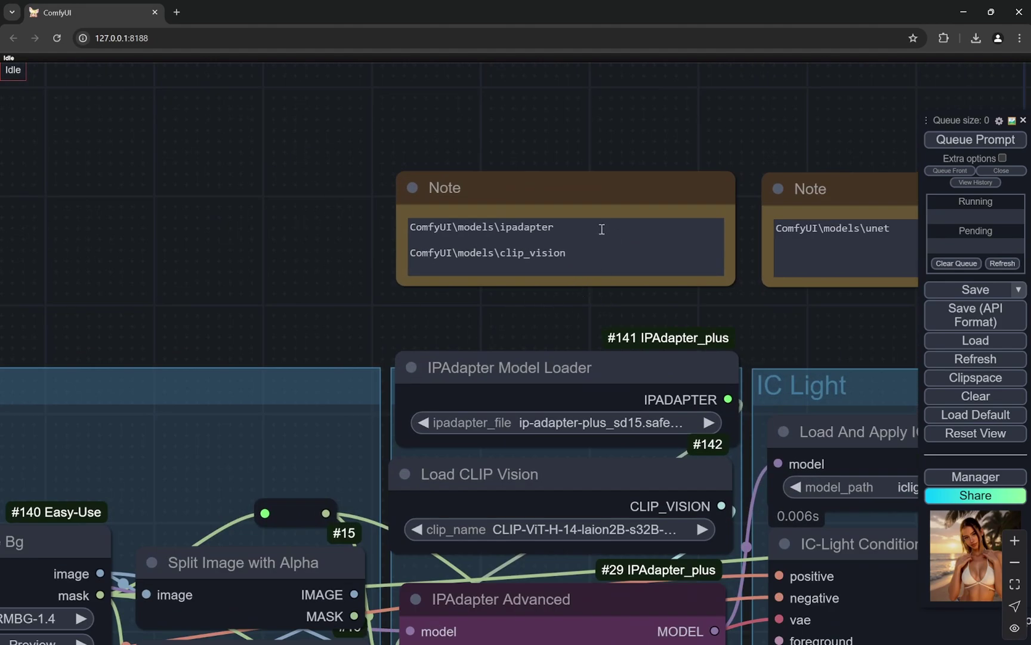
pyautogui.scroll(-2, 349, 284)
pyautogui.scroll(2, 528, 293)
pyautogui.moveTo(529, 293); pyautogui.dragTo(454, 225)
pyautogui.scroll(-3, 454, 225)
pyautogui.scroll(2, 456, 228)
pyautogui.scroll(1, 457, 228)
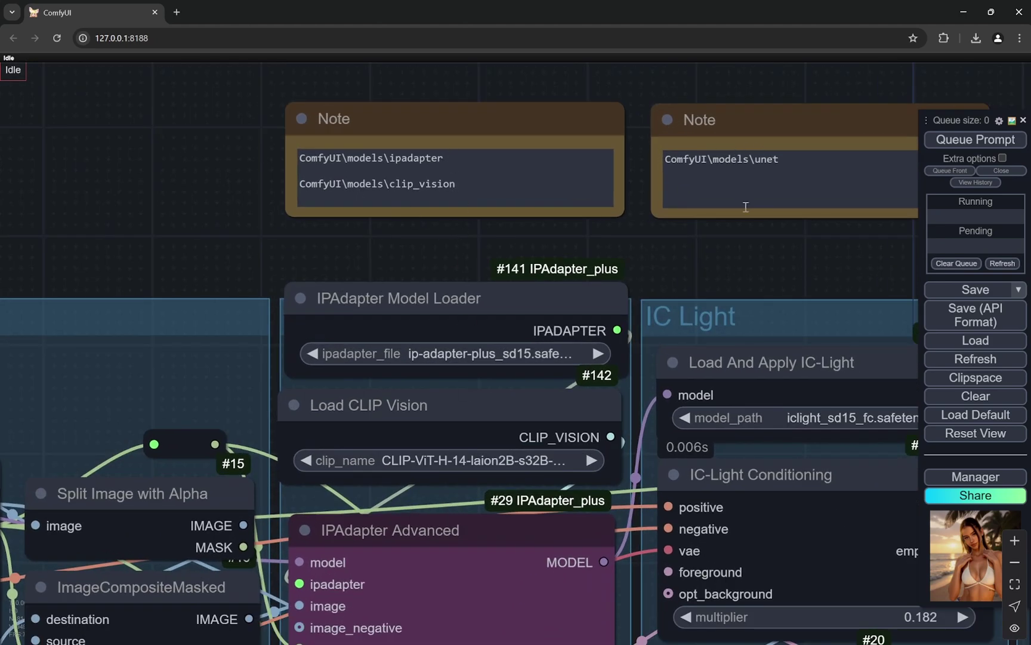
pyautogui.moveTo(766, 220); pyautogui.dragTo(465, 195)
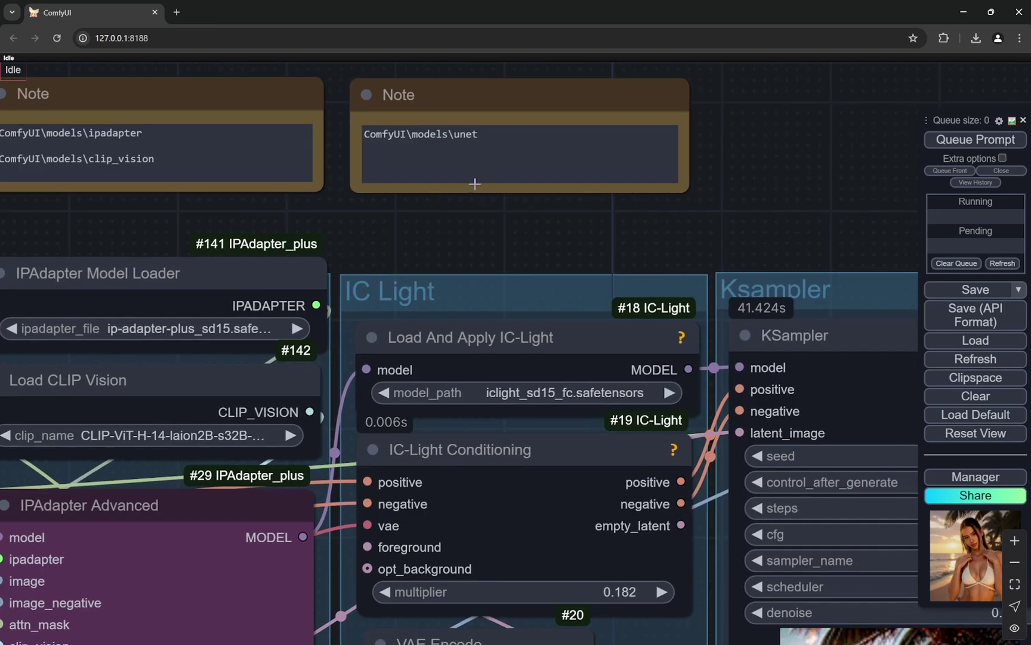
pyautogui.scroll(2, 465, 208)
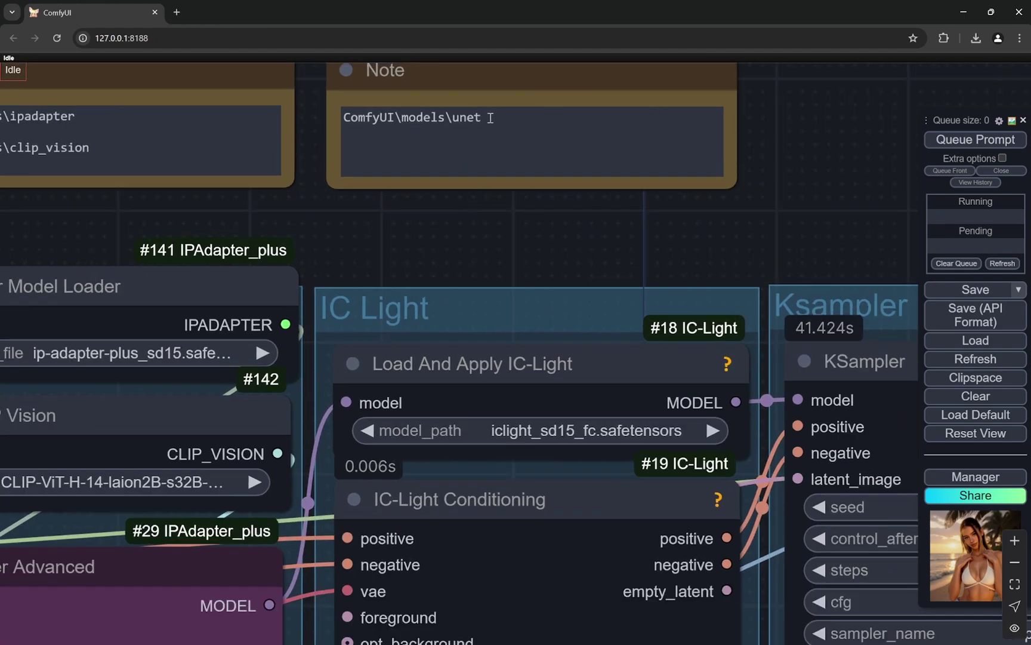
pyautogui.scroll(-12, 728, 223)
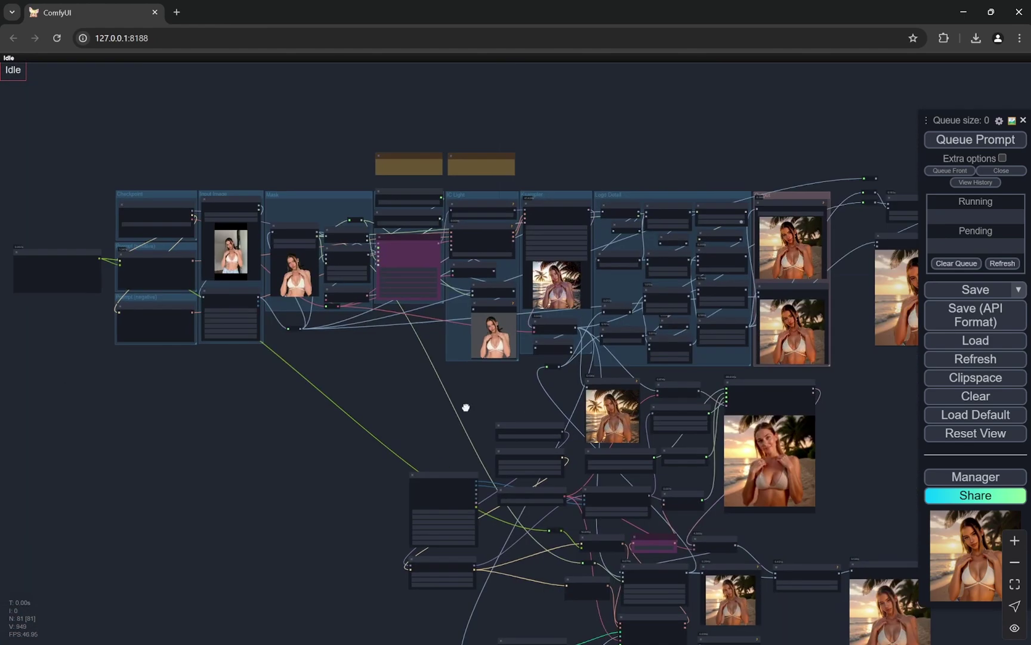
pyautogui.scroll(12, 773, 368)
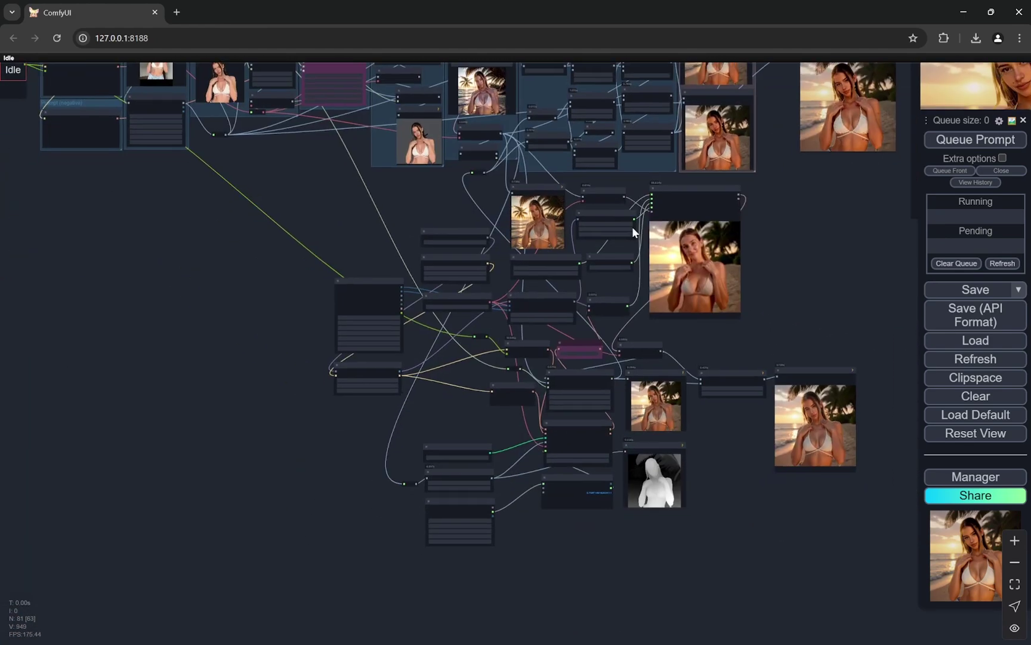
pyautogui.scroll(5, 604, 202)
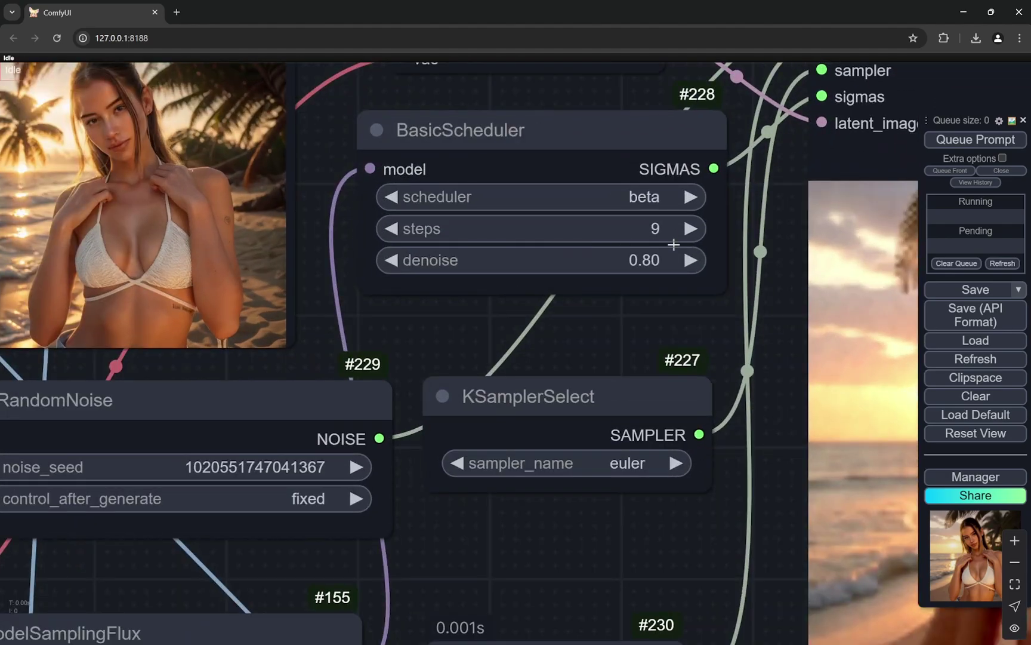
pyautogui.scroll(-7, 769, 269)
pyautogui.scroll(-5, 769, 269)
pyautogui.scroll(8, 194, 573)
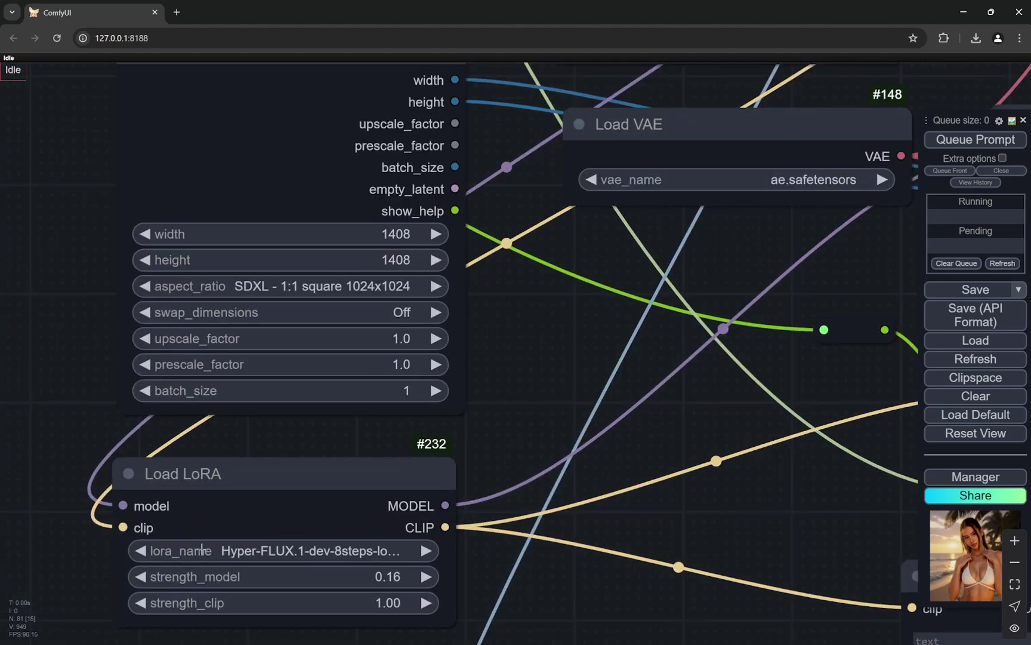
pyautogui.scroll(-6, 377, 553)
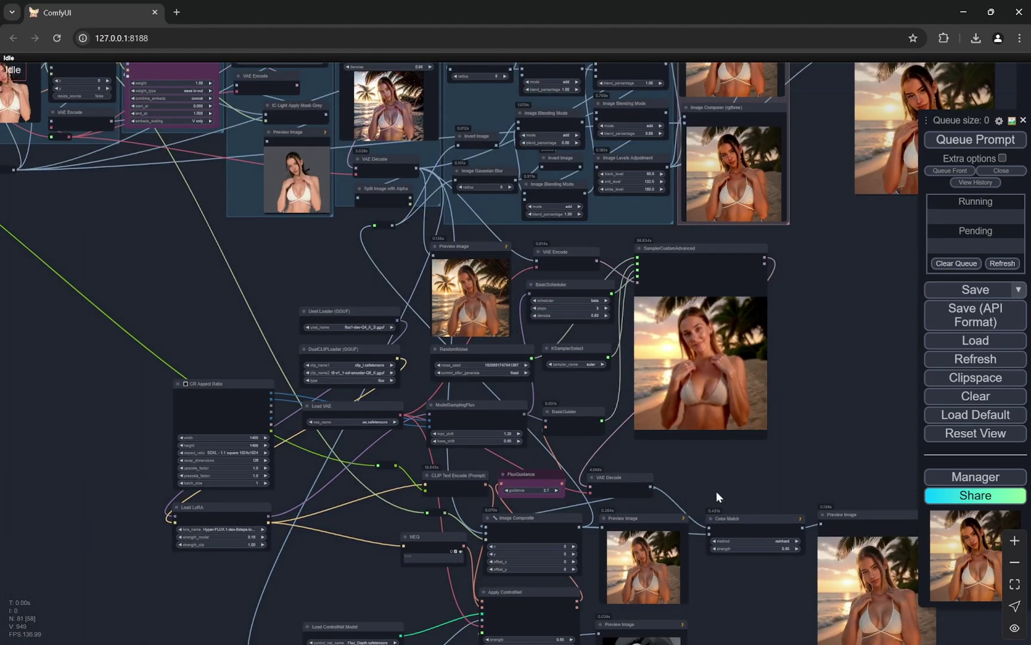
pyautogui.scroll(5, 642, 422)
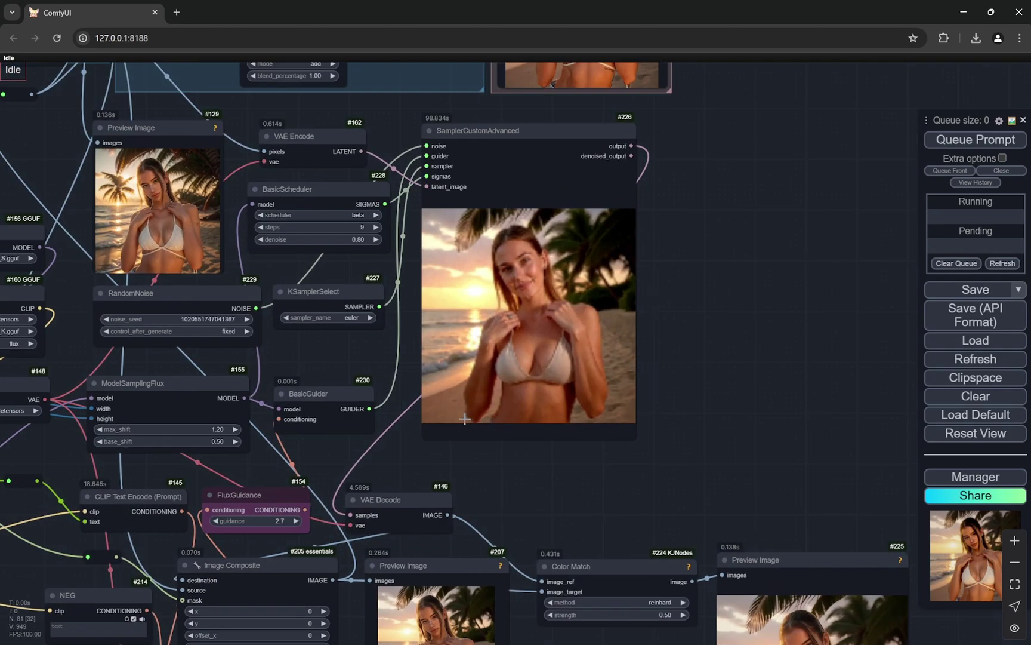
pyautogui.scroll(3, 475, 227)
pyautogui.scroll(-5, 776, 323)
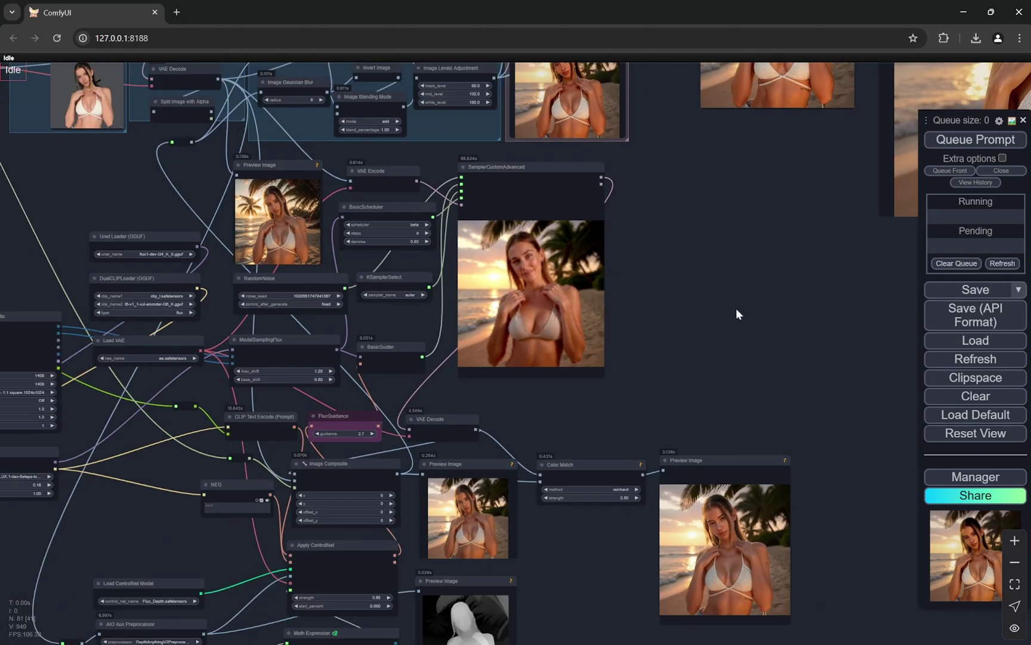
pyautogui.scroll(8, 594, 233)
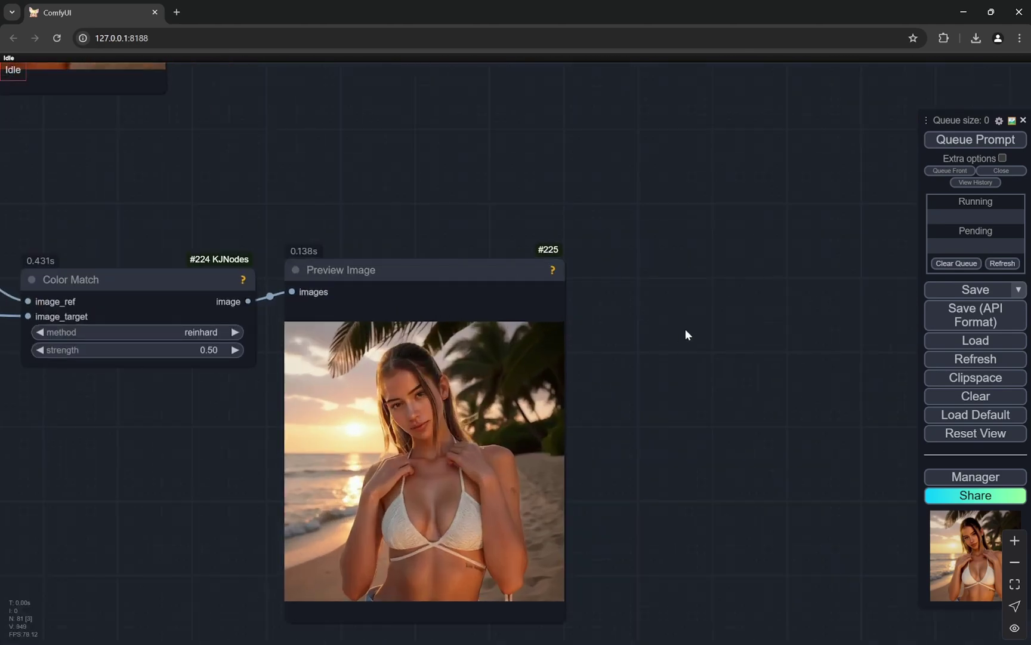
pyautogui.scroll(-5, 712, 198)
pyautogui.scroll(10, 624, 388)
pyautogui.scroll(-4, 520, 343)
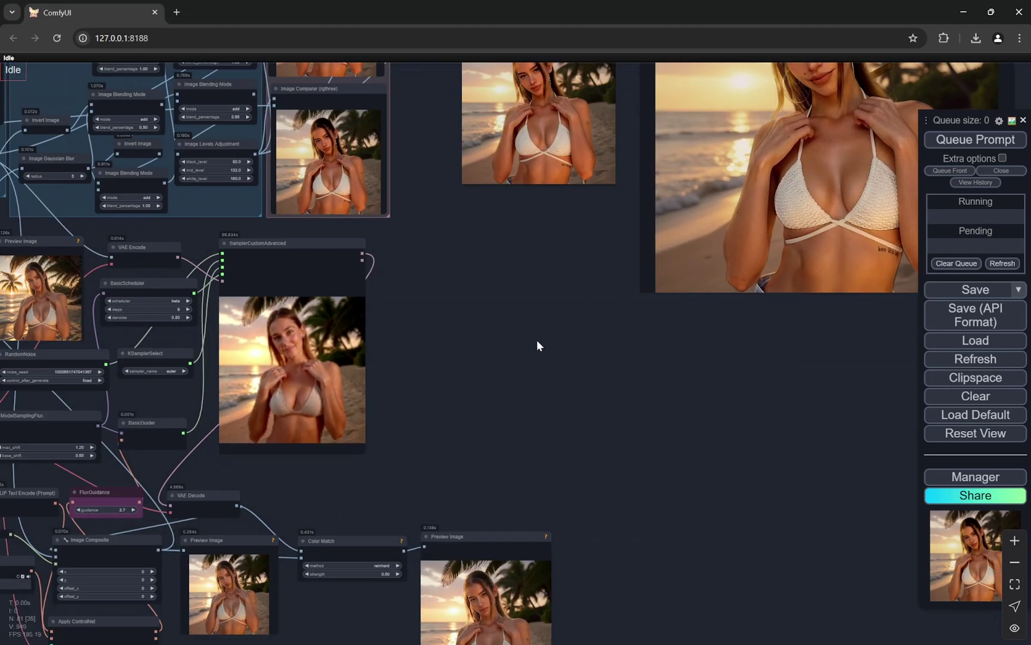
pyautogui.scroll(-6, 704, 361)
# Step: In the String Literal prompt, replace 'sunset beach' with 'red gaming room' and 'dusk sun lighting' with 'cyberpunk style lighting'
pyautogui.moveTo(166, 362); pyautogui.dragTo(718, 422)
pyautogui.scroll(8, 312, 287)
pyautogui.scroll(7, 486, 289)
pyautogui.moveTo(359, 229); pyautogui.dragTo(370, 388)
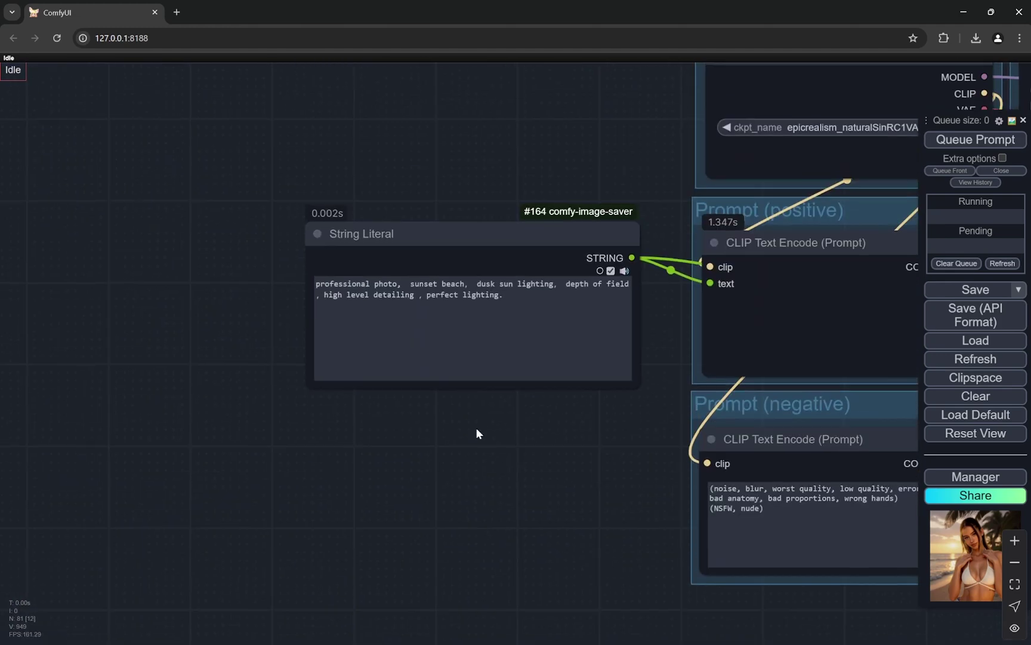
pyautogui.scroll(6, 173, 303)
pyautogui.moveTo(337, 290); pyautogui.dragTo(114, 293)
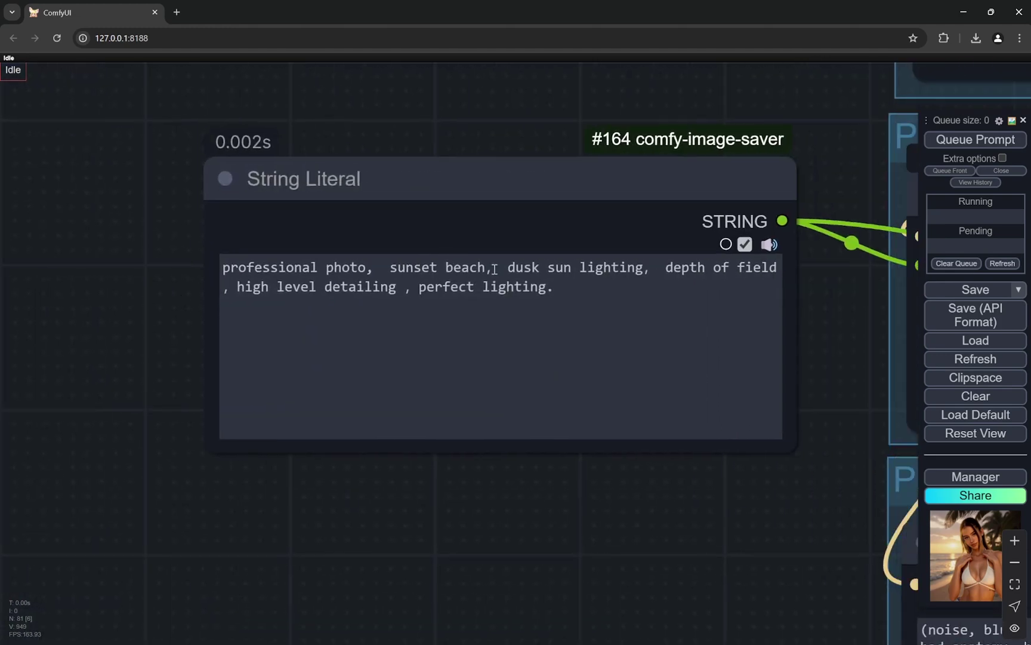
pyautogui.moveTo(490, 269); pyautogui.dragTo(399, 267)
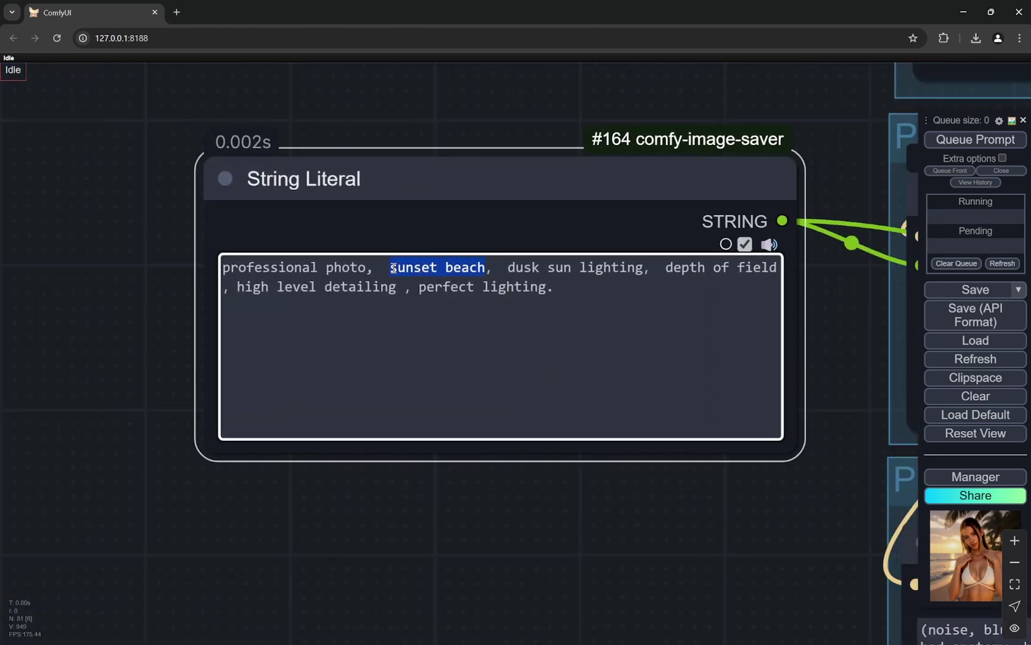
pyautogui.write('red gamin')
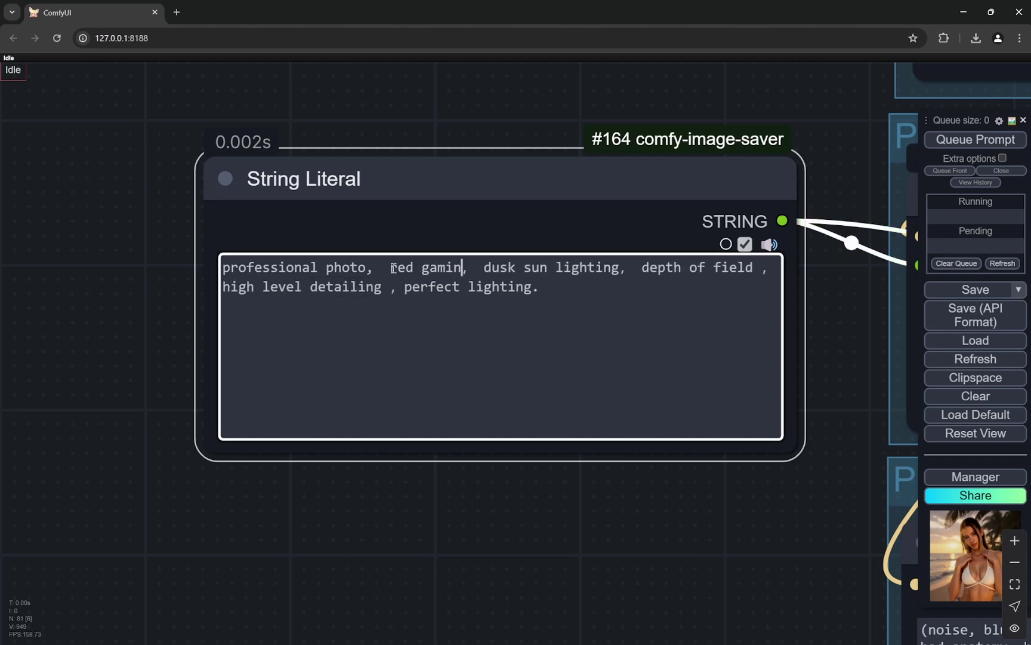
pyautogui.write('g room')
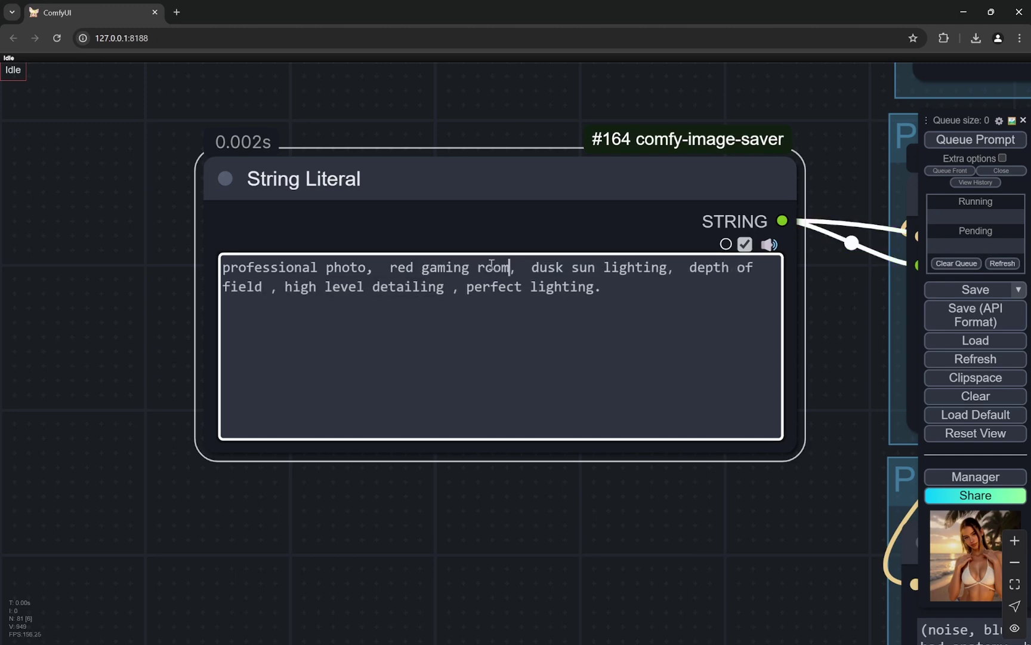
pyautogui.moveTo(531, 268); pyautogui.dragTo(659, 269)
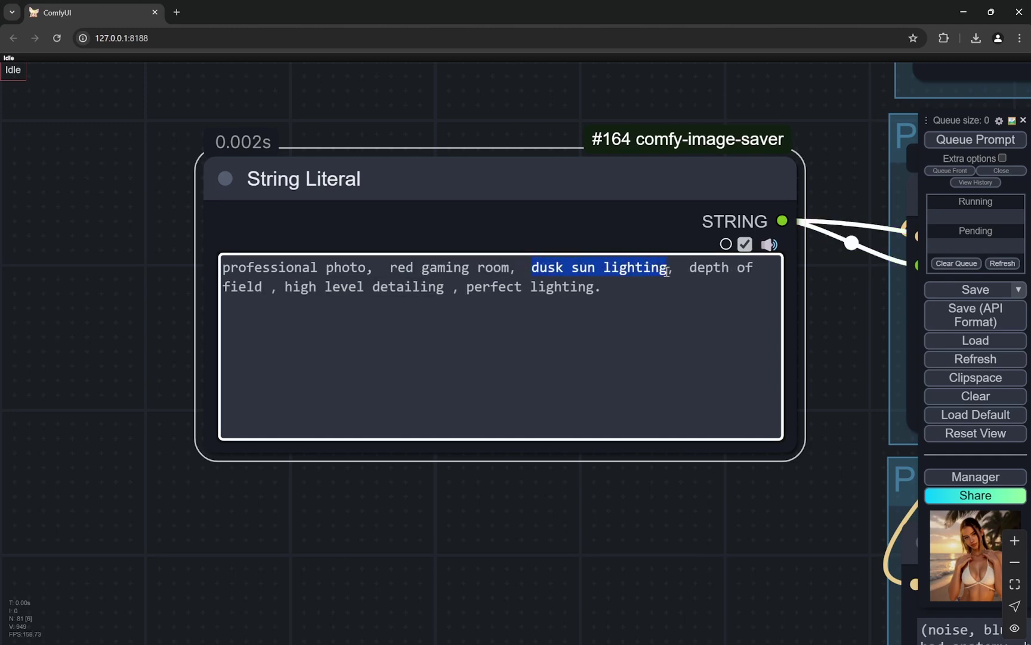
pyautogui.write('cyberpunk ')
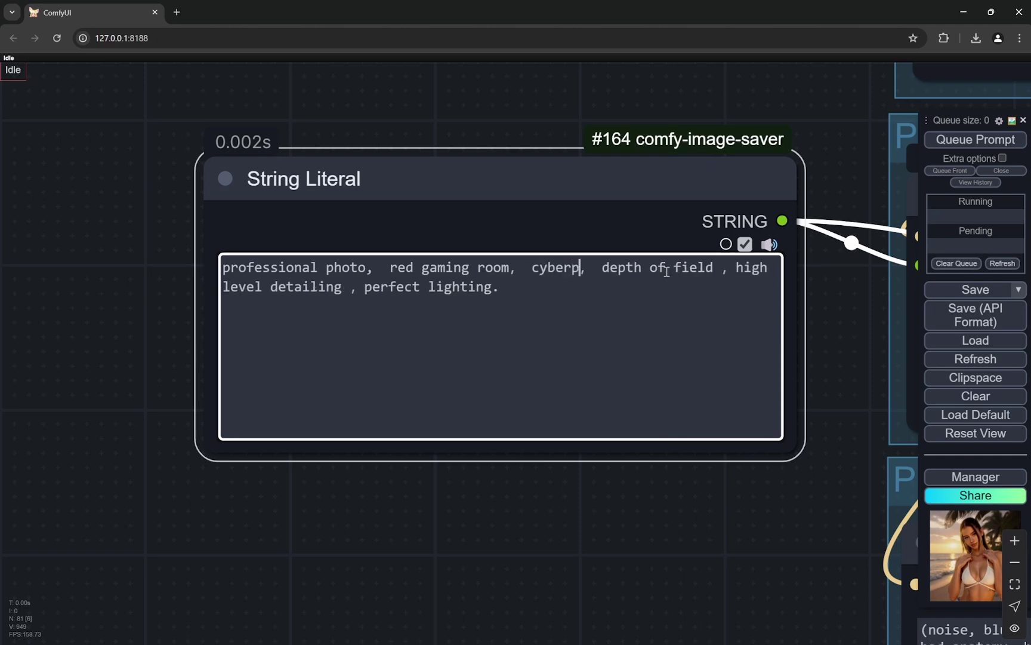
pyautogui.write('style ')
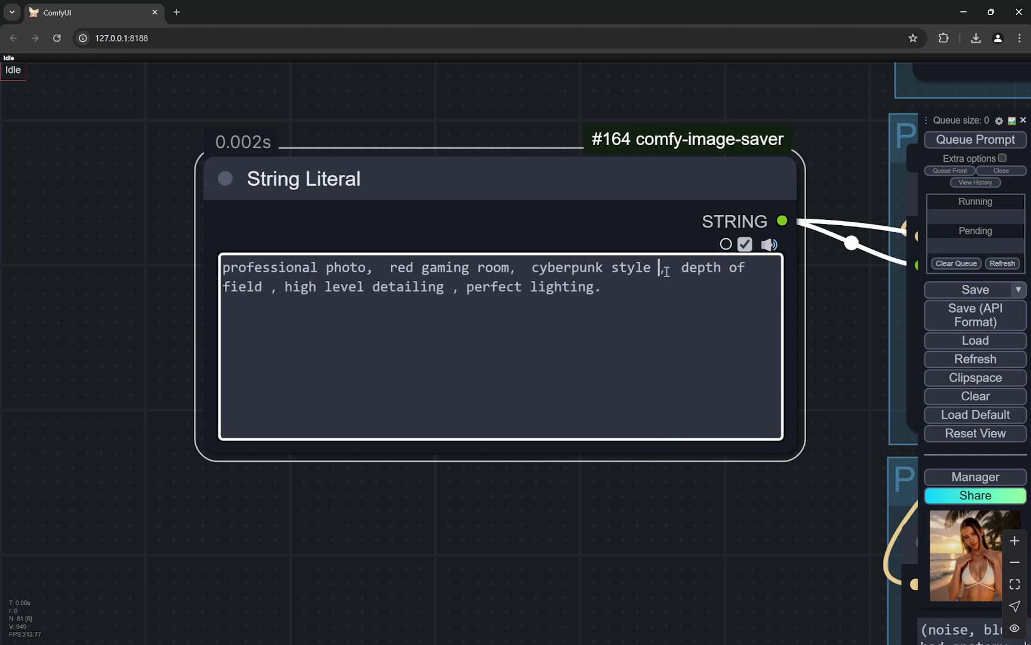
pyautogui.write('l')
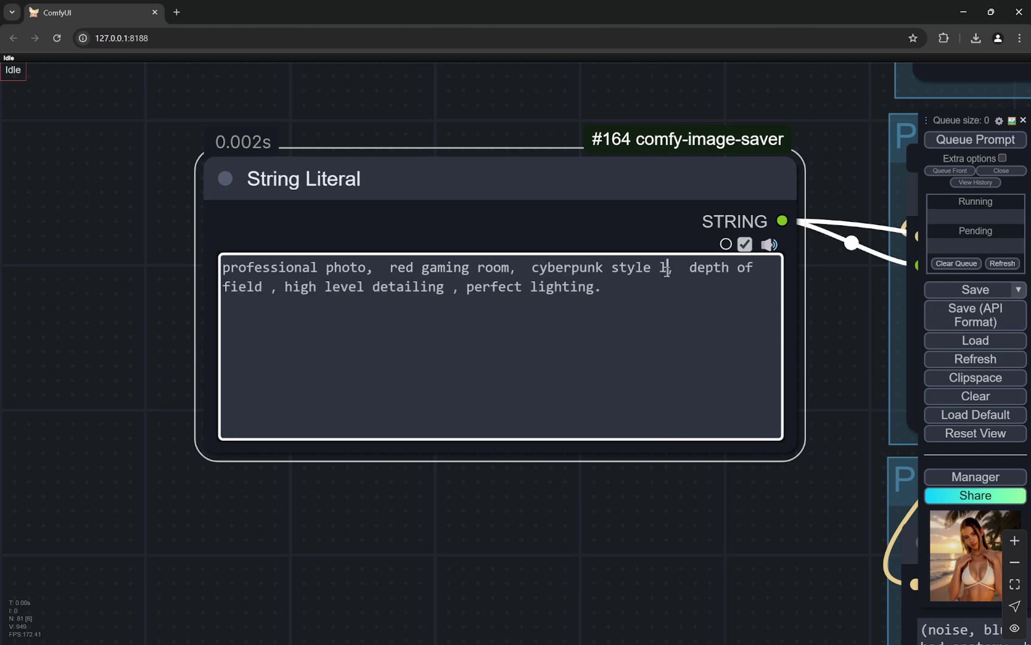
pyautogui.write('ighting')
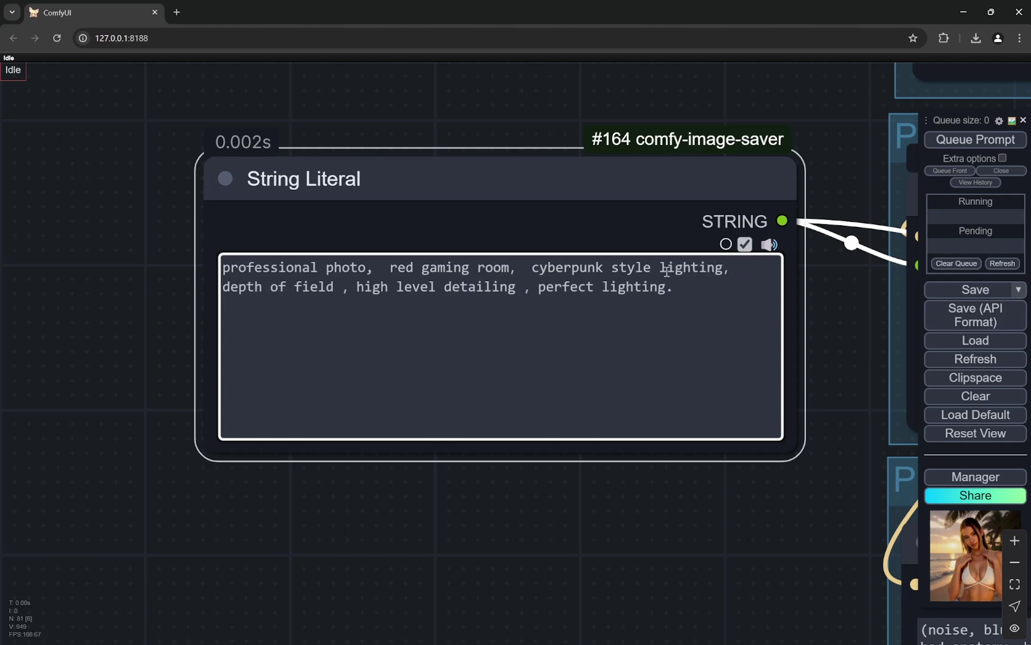
pyautogui.click(559, 537)
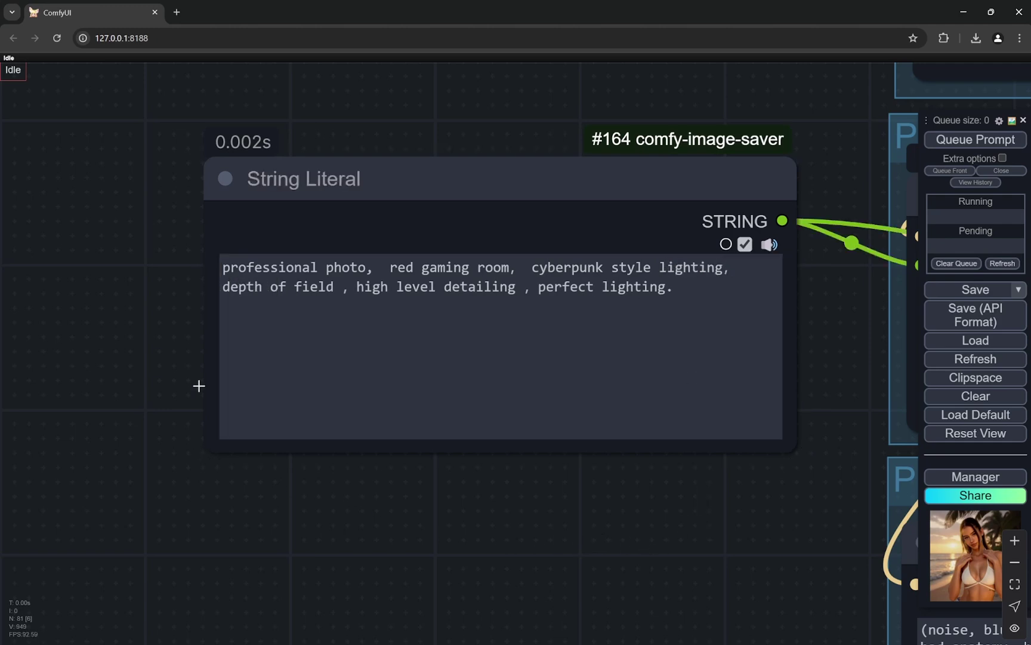
pyautogui.scroll(-3, 159, 344)
pyautogui.scroll(3, 430, 447)
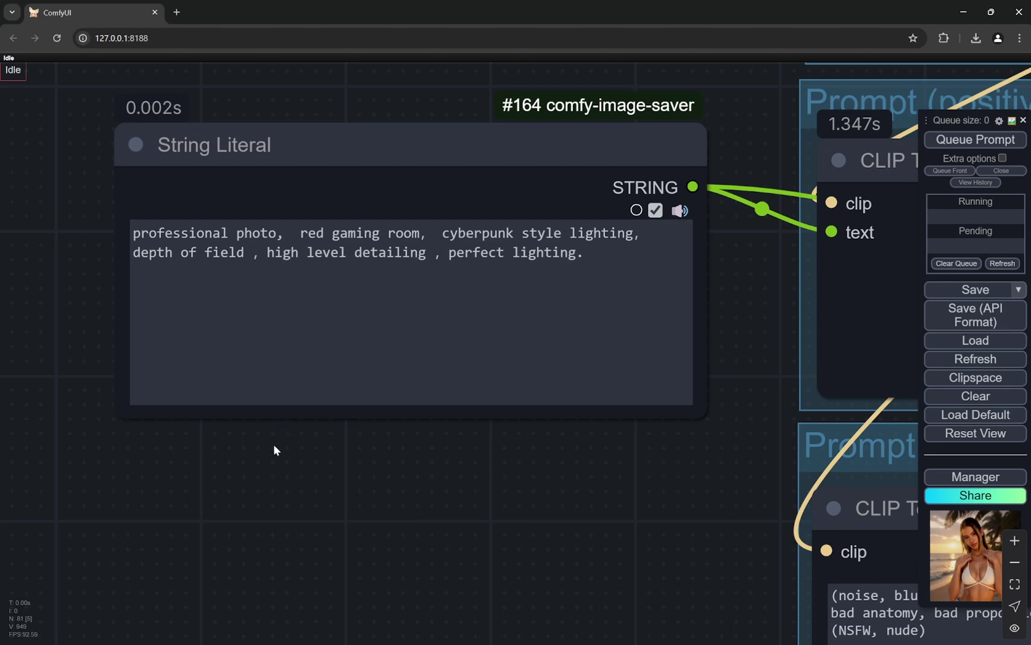
pyautogui.scroll(-10, 273, 445)
# Step: Queue the workflow with the red gaming room prompt and let it generate the new composite
pyautogui.scroll(4, 763, 272)
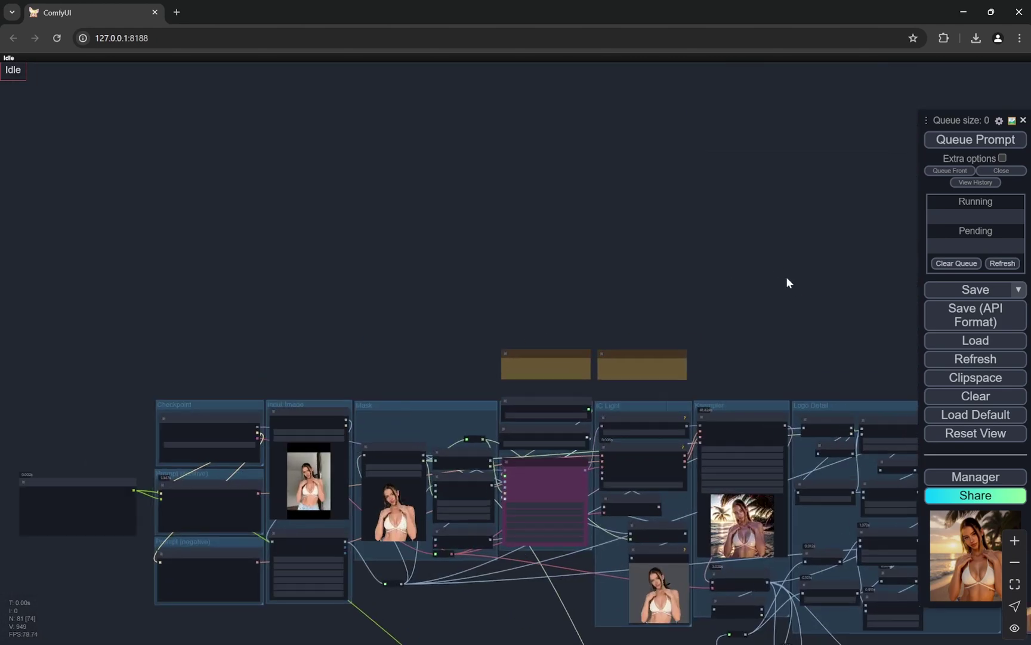
pyautogui.moveTo(791, 310); pyautogui.dragTo(570, 174)
pyautogui.scroll(-3, 568, 175)
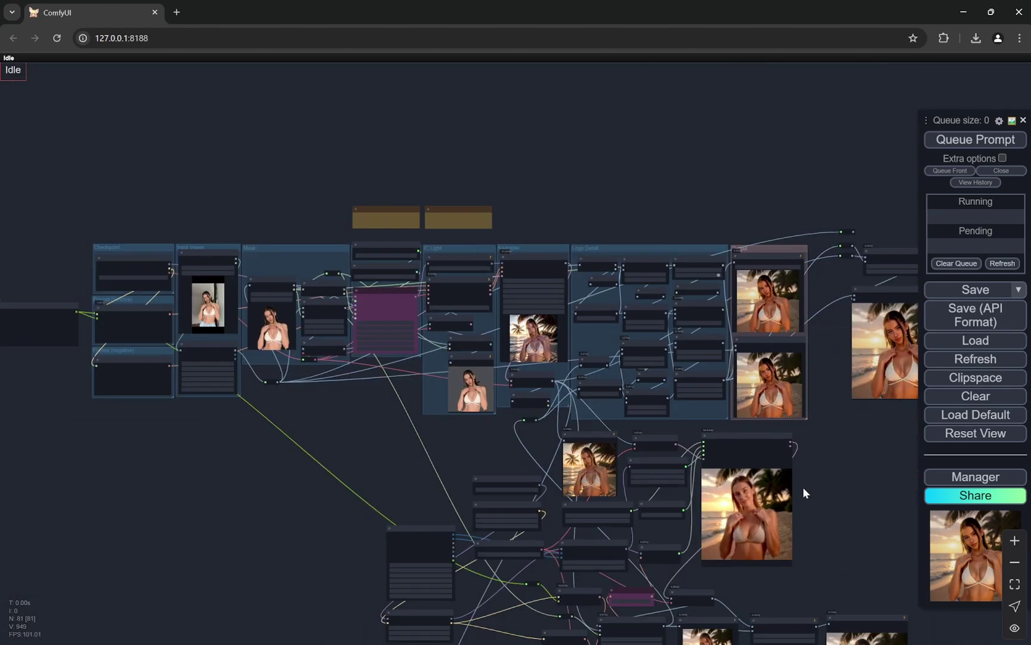
pyautogui.scroll(4, 825, 495)
pyautogui.scroll(-6, 832, 436)
pyautogui.scroll(12, 878, 432)
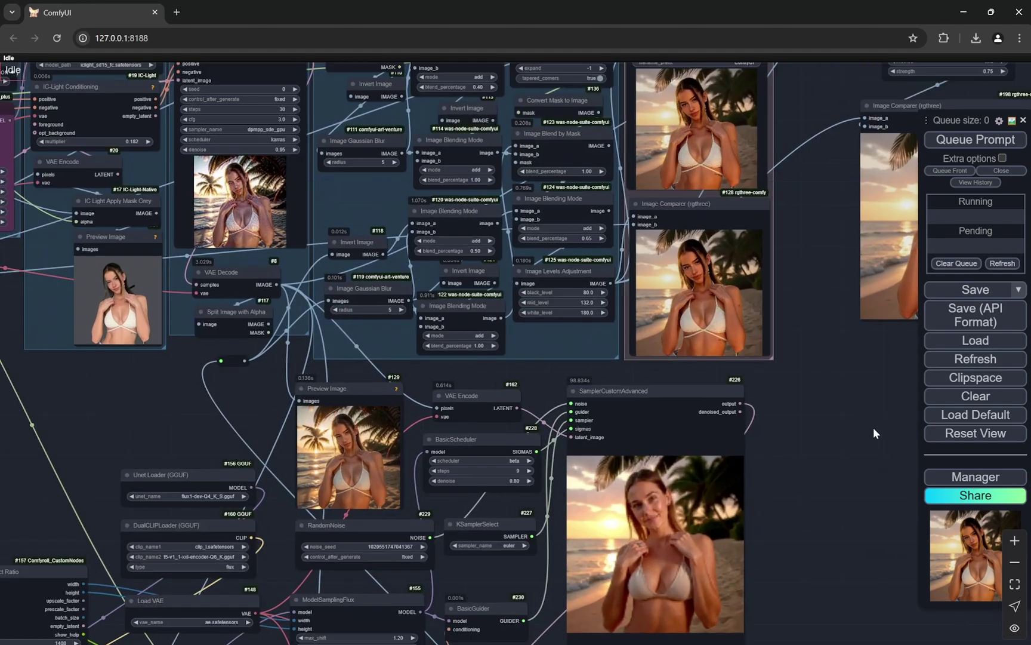
pyautogui.scroll(-8, 806, 390)
pyautogui.scroll(7, 805, 392)
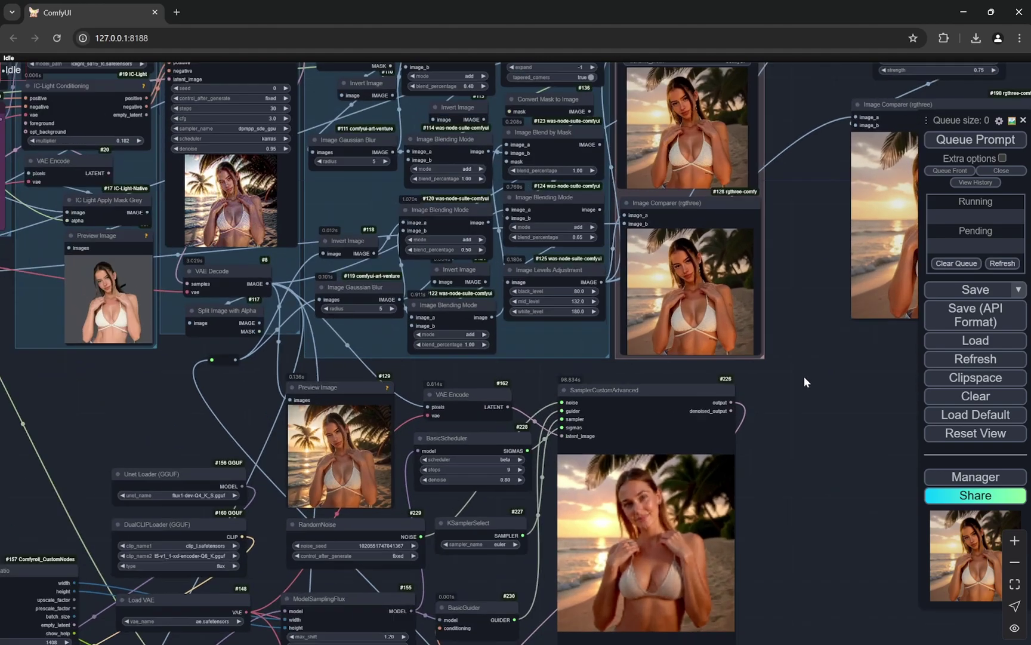
pyautogui.click(989, 140)
pyautogui.scroll(-5, 838, 405)
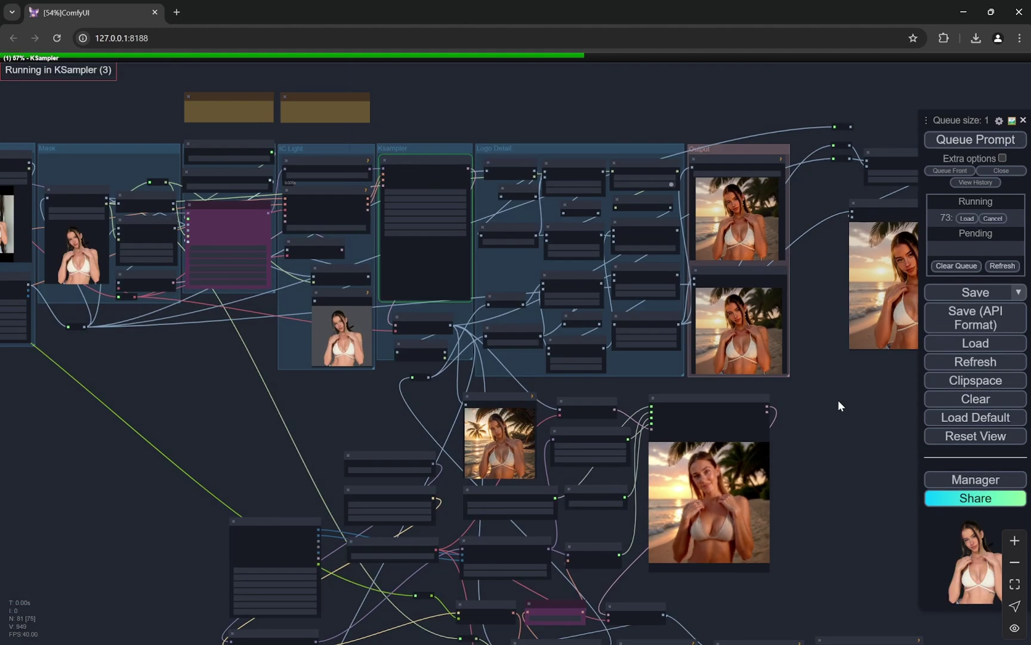
pyautogui.click(326, 644)
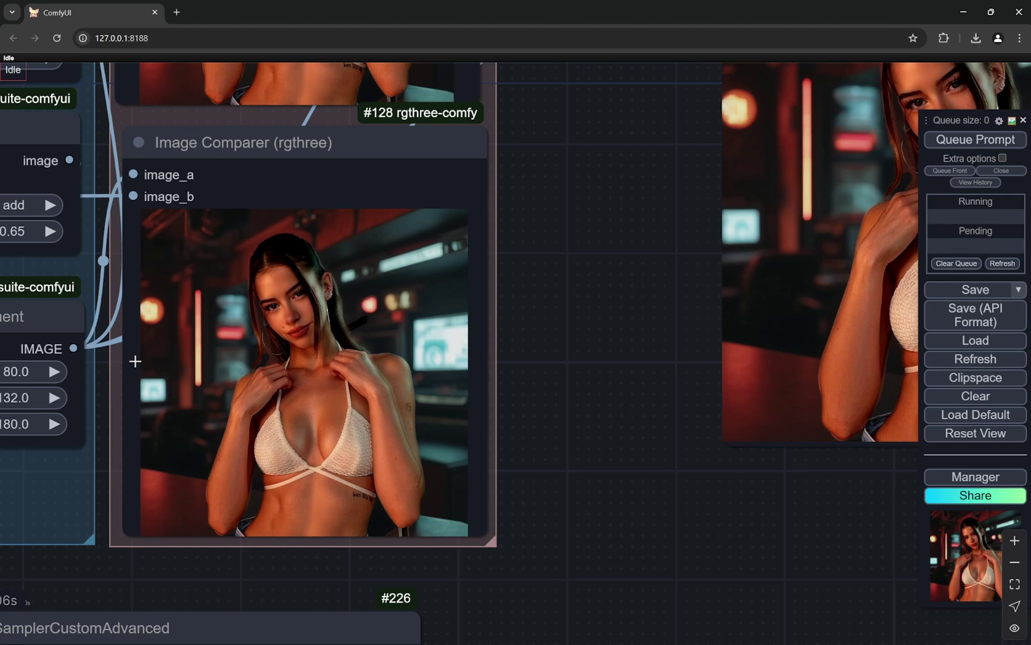
pyautogui.scroll(4, 280, 361)
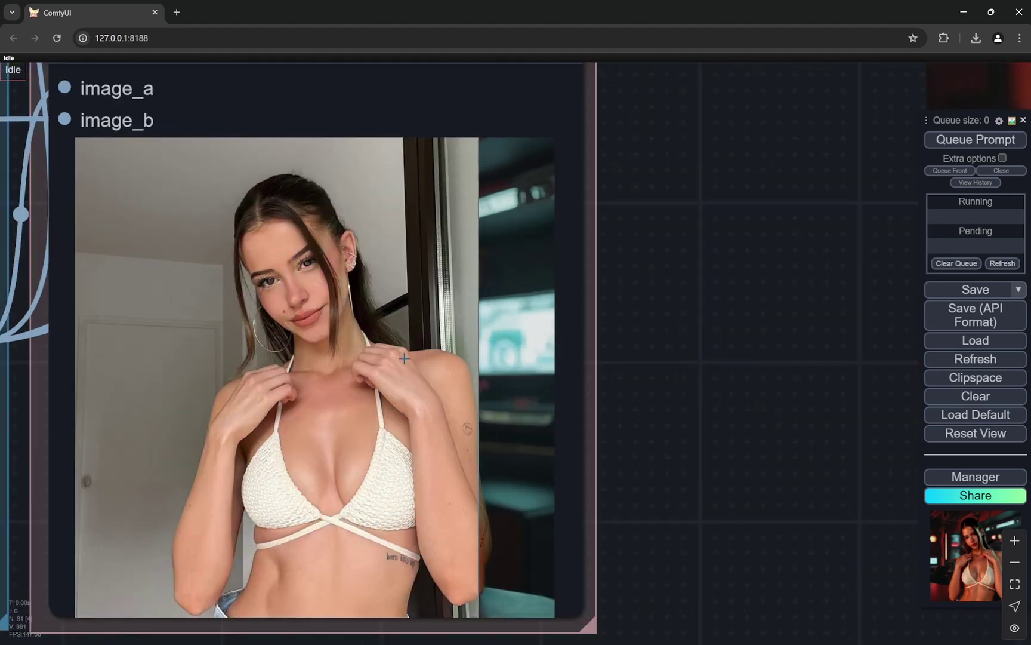
pyautogui.scroll(-2, 156, 358)
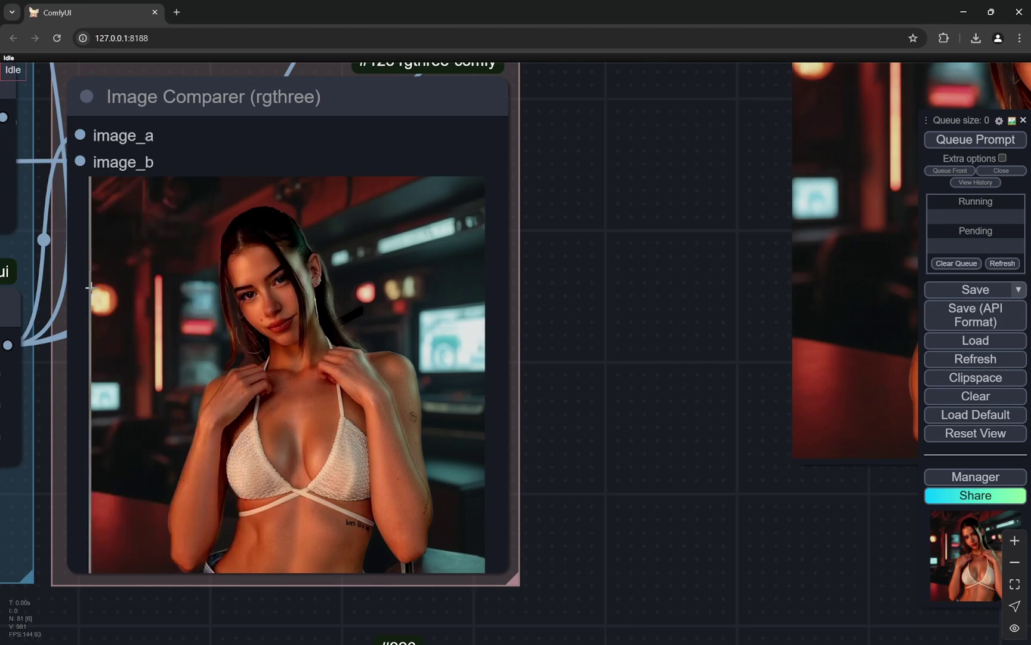
pyautogui.scroll(-10, 287, 321)
pyautogui.scroll(-4, 337, 367)
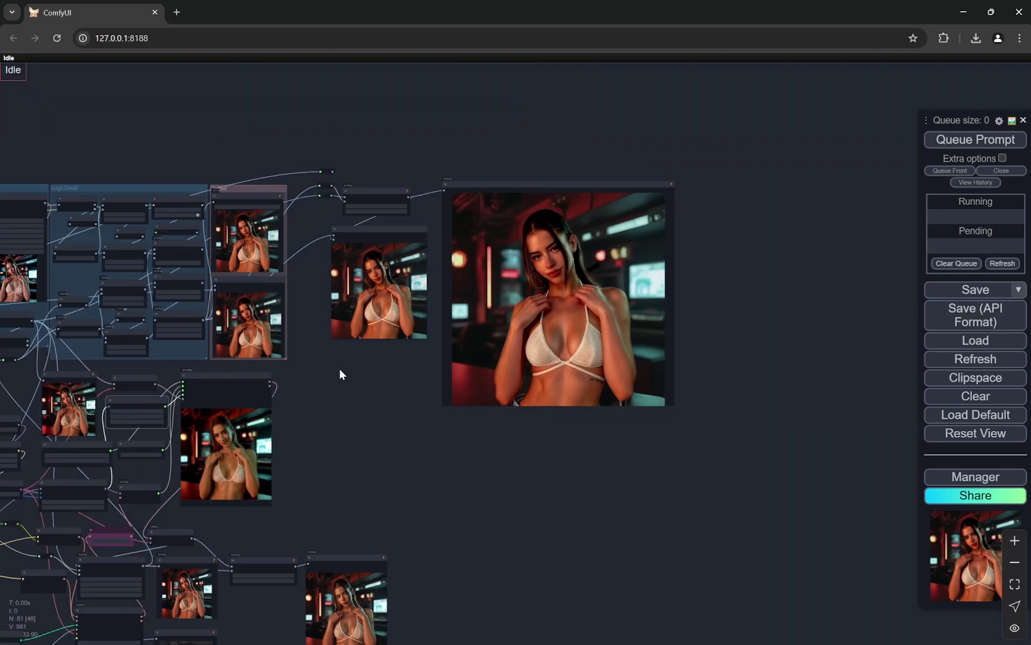
pyautogui.scroll(-5, 633, 354)
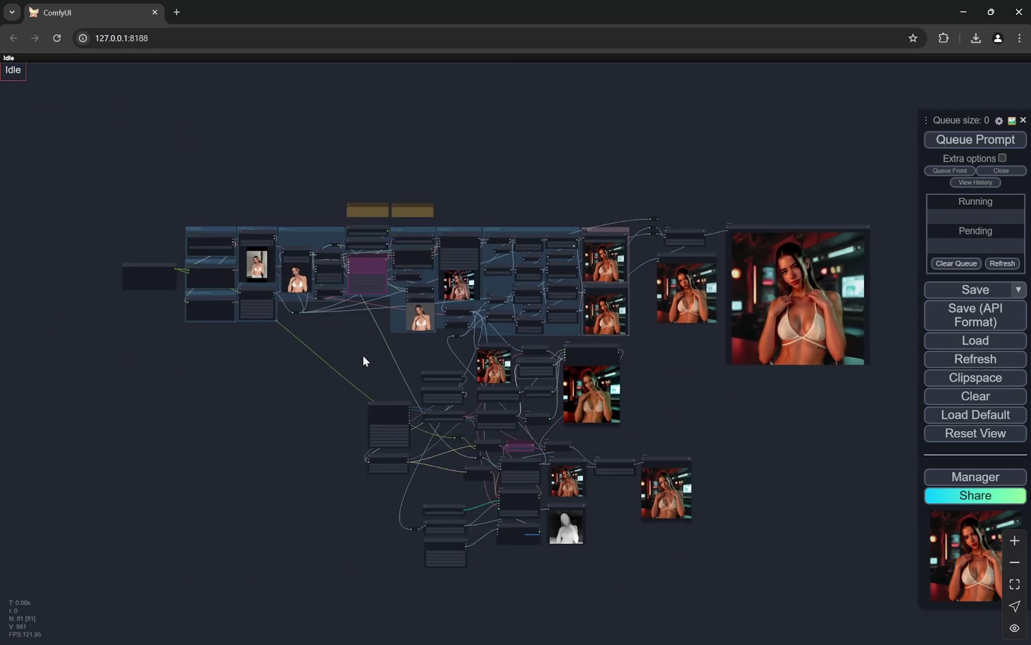
pyautogui.scroll(10, 267, 339)
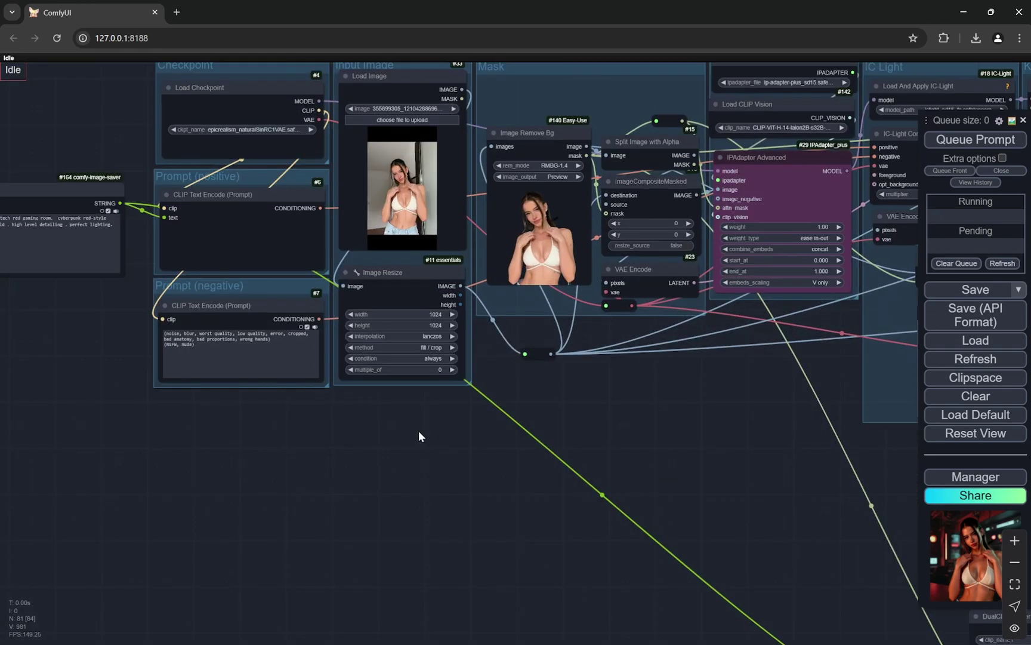
pyautogui.scroll(-5, 419, 431)
pyautogui.scroll(10, 741, 433)
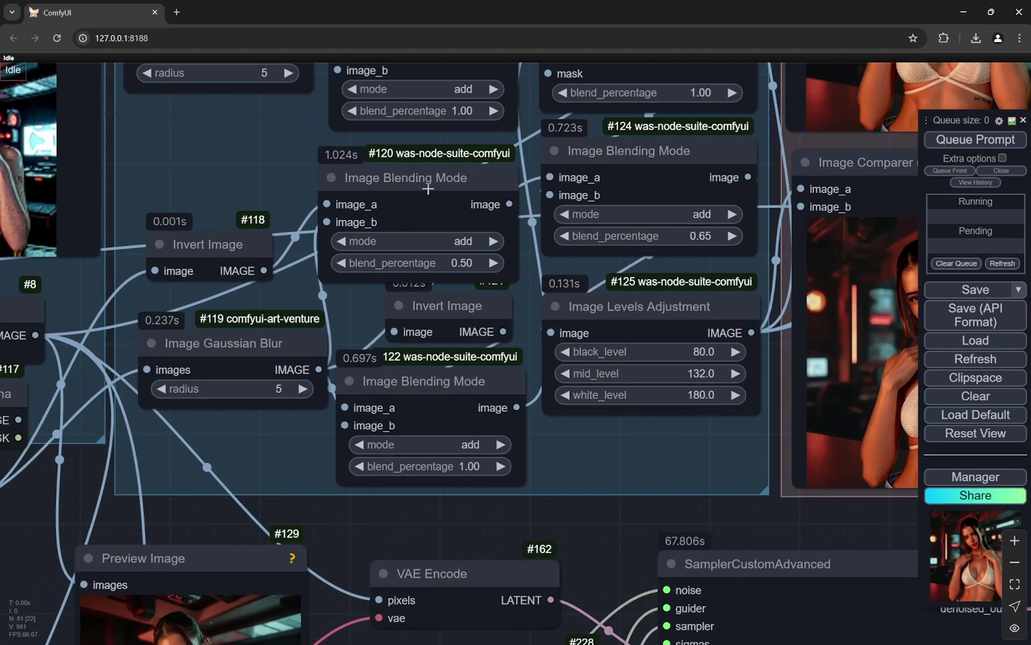
pyautogui.scroll(-5, 428, 189)
pyautogui.scroll(5, 549, 213)
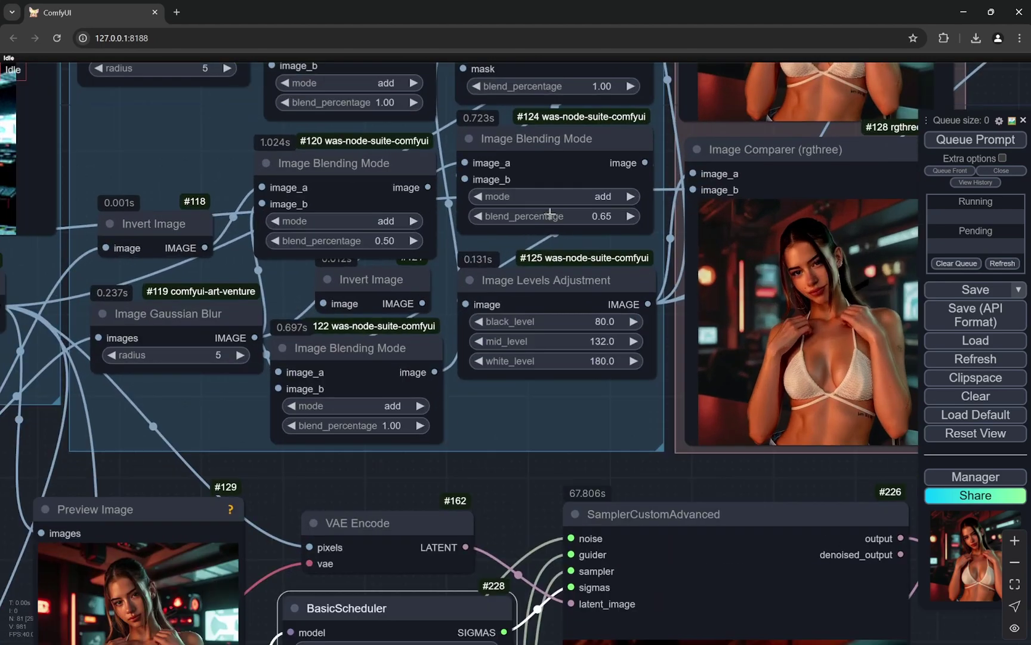
pyautogui.scroll(-6, 549, 212)
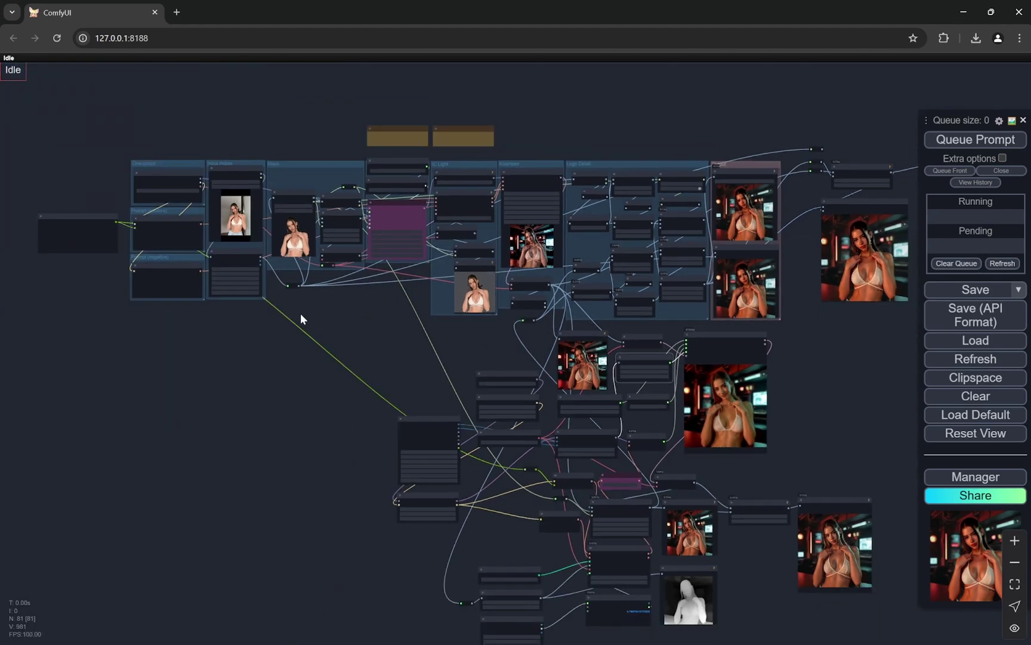
pyautogui.moveTo(301, 319); pyautogui.dragTo(443, 374)
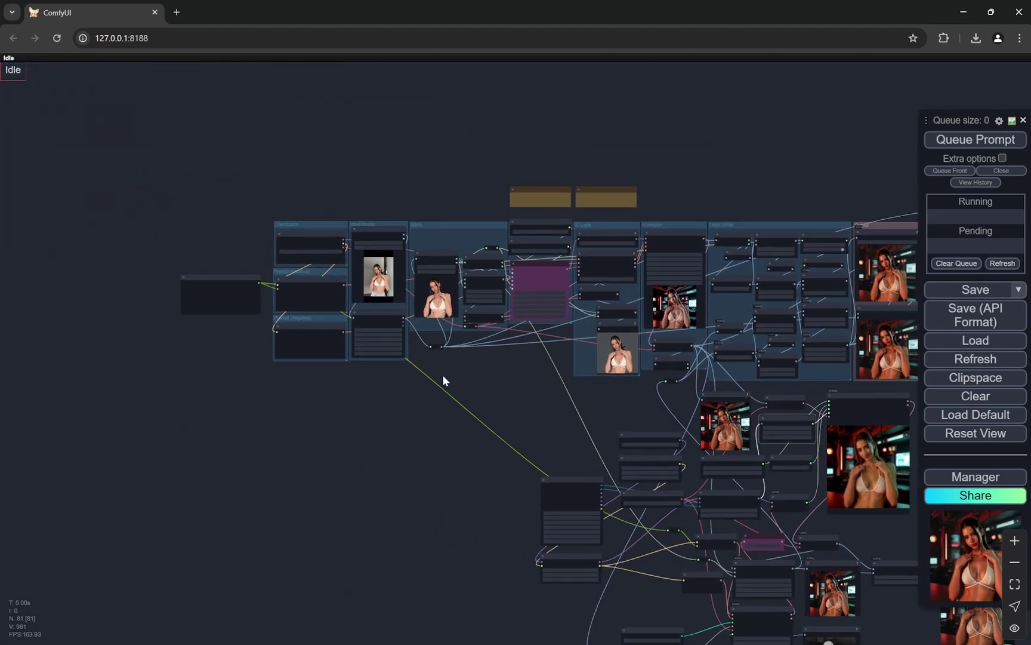
pyautogui.scroll(10, 358, 239)
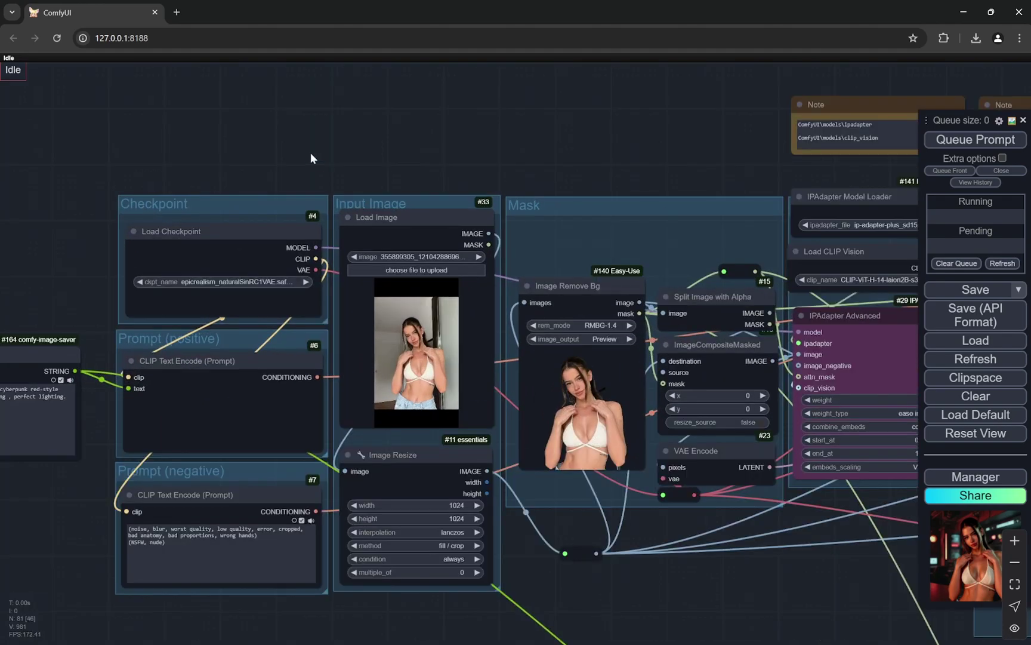
pyautogui.scroll(3, 311, 152)
pyautogui.scroll(-3, 310, 152)
pyautogui.scroll(7, 101, 247)
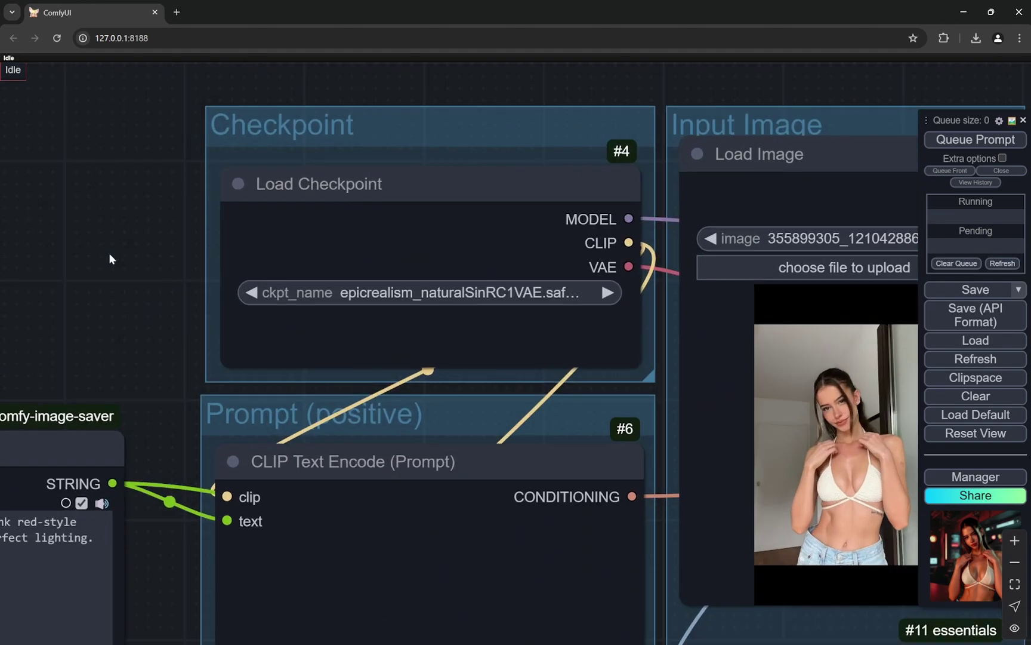
pyautogui.scroll(-2, 110, 258)
pyautogui.scroll(3, 298, 287)
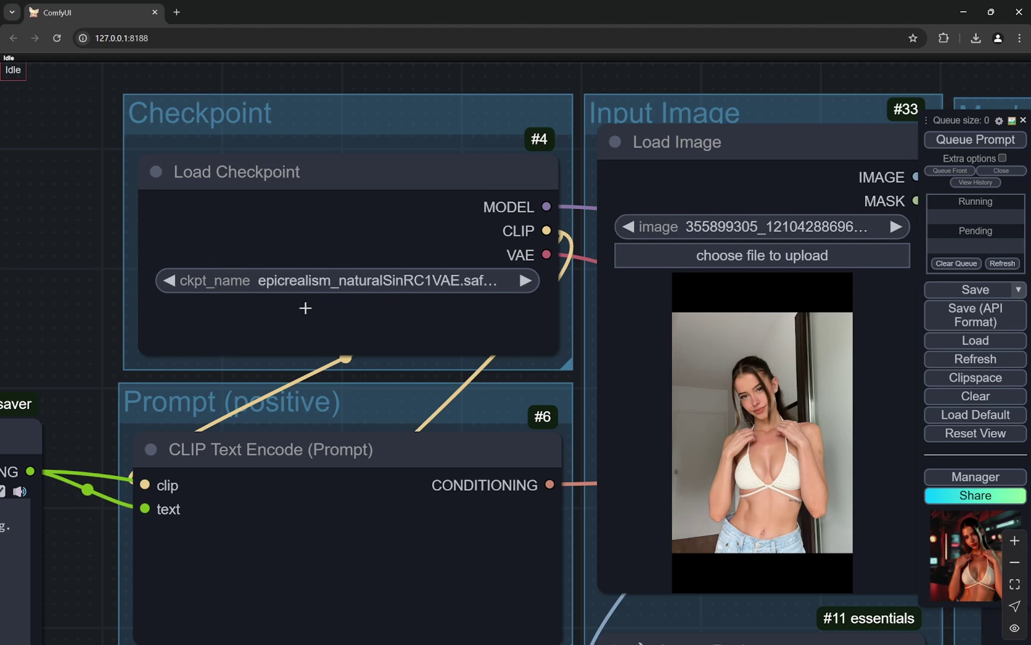
pyautogui.scroll(-4, 118, 286)
pyautogui.scroll(-3, 118, 289)
pyautogui.scroll(6, 731, 253)
pyautogui.scroll(-4, 730, 253)
pyautogui.scroll(7, 875, 287)
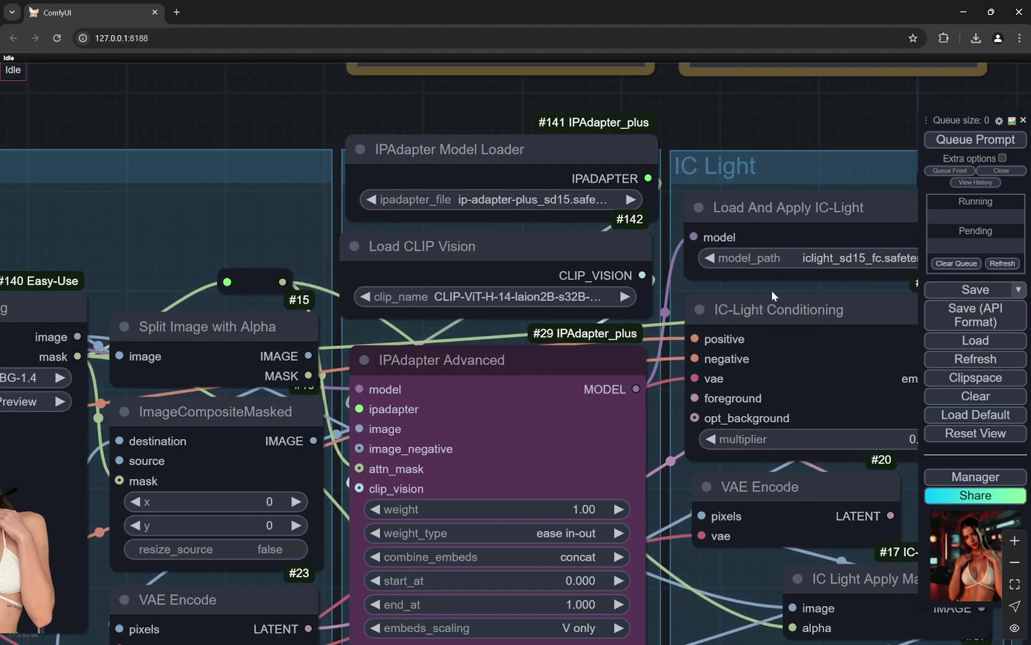
pyautogui.scroll(-6, 778, 290)
pyautogui.scroll(5, 314, 252)
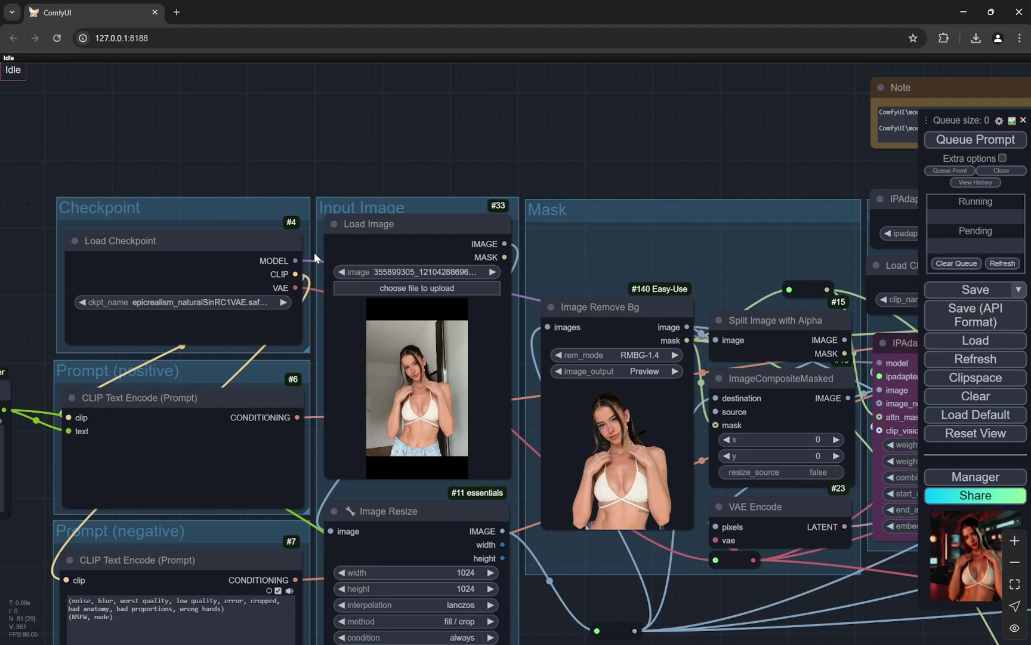
pyautogui.scroll(4, 226, 266)
pyautogui.scroll(-4, 226, 266)
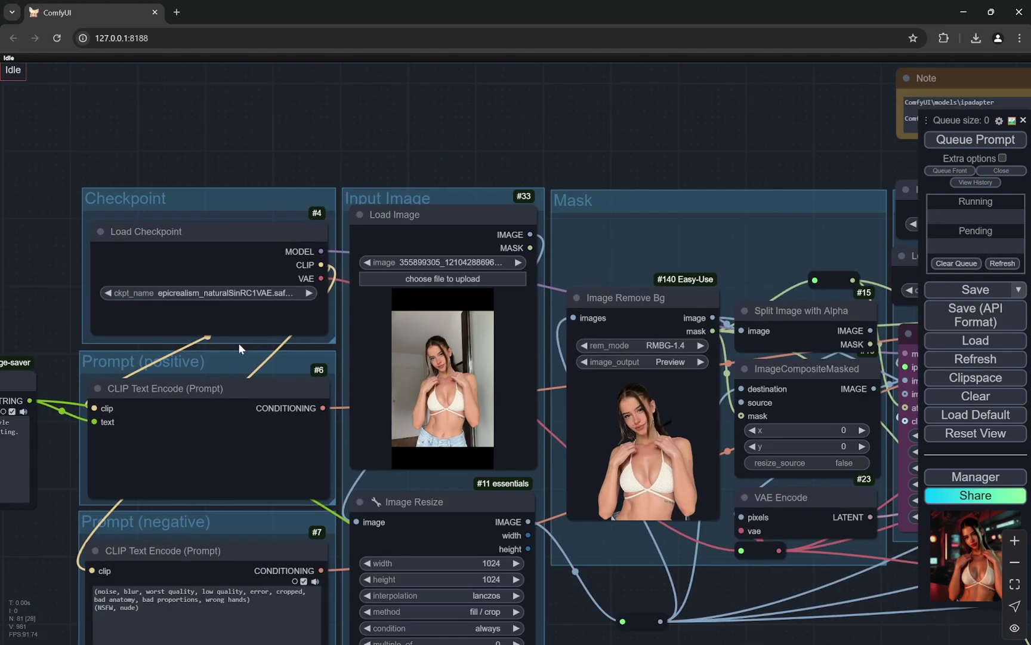
pyautogui.scroll(-4, 239, 342)
pyautogui.moveTo(3, 498); pyautogui.dragTo(184, 473)
pyautogui.scroll(4, 184, 472)
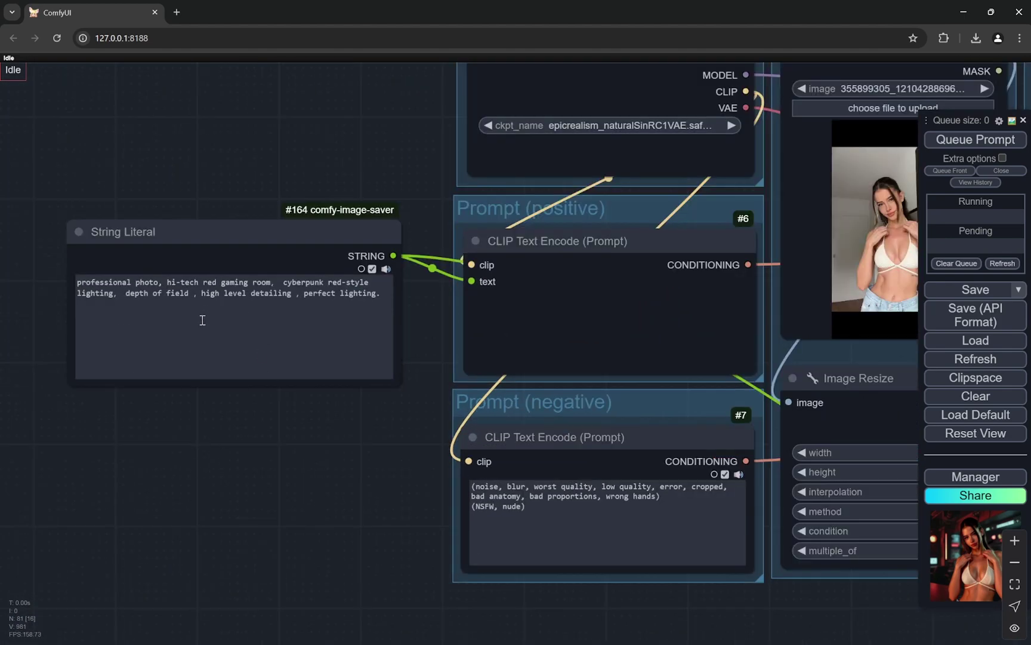
pyautogui.scroll(-4, 114, 398)
pyautogui.scroll(5, 285, 194)
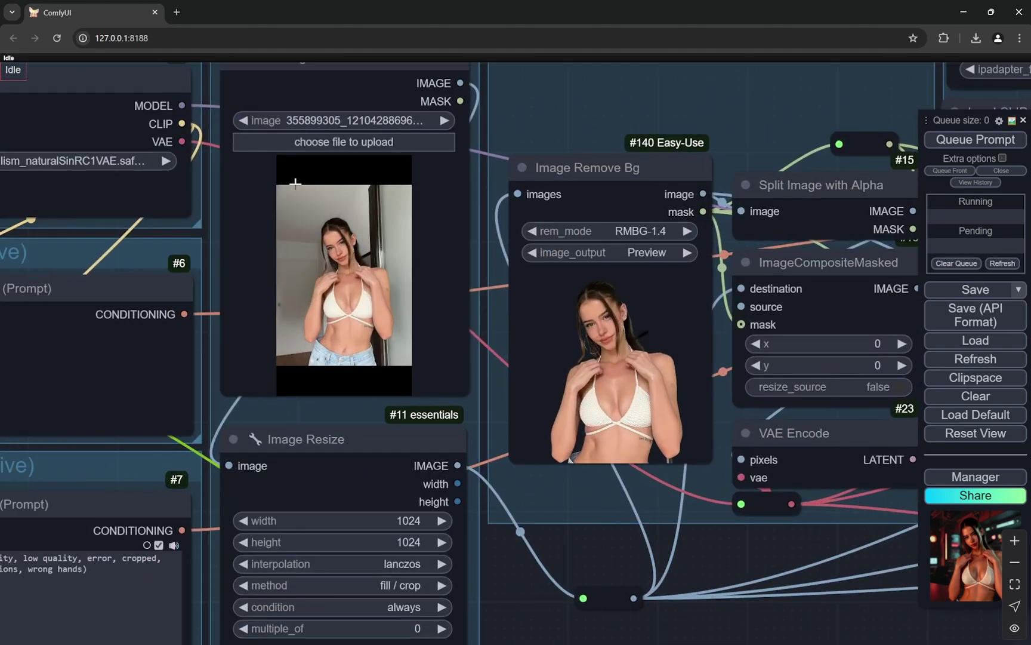
pyautogui.scroll(4, 419, 231)
pyautogui.scroll(-7, 253, 233)
pyautogui.moveTo(421, 546); pyautogui.dragTo(385, 467)
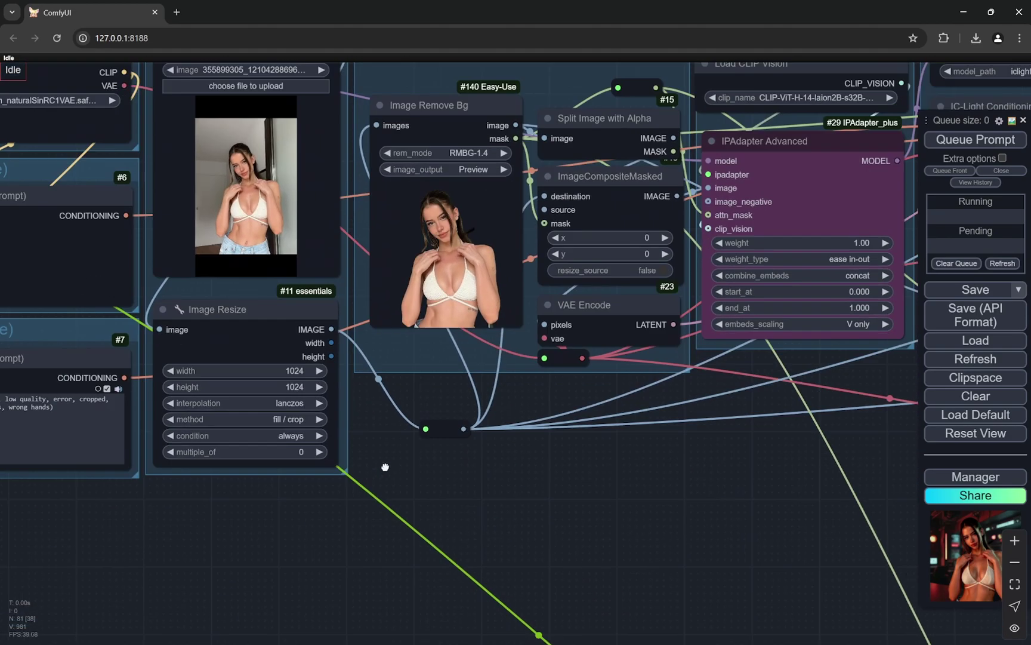
pyautogui.scroll(5, 385, 467)
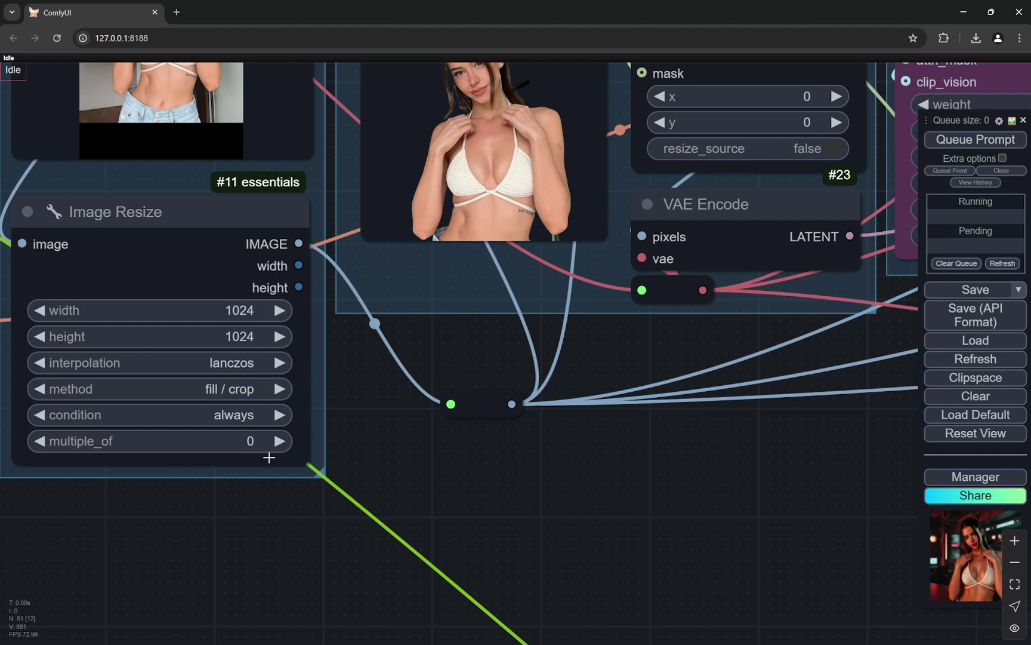
pyautogui.scroll(-5, 269, 458)
pyautogui.scroll(5, 473, 465)
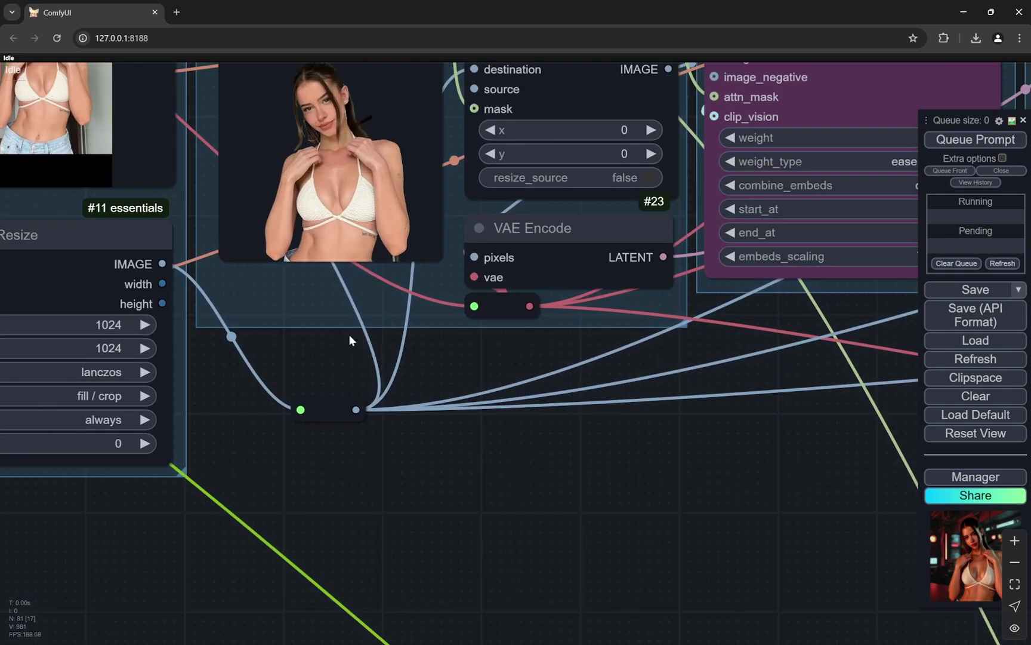
pyautogui.scroll(-5, 301, 345)
pyautogui.scroll(5, 374, 472)
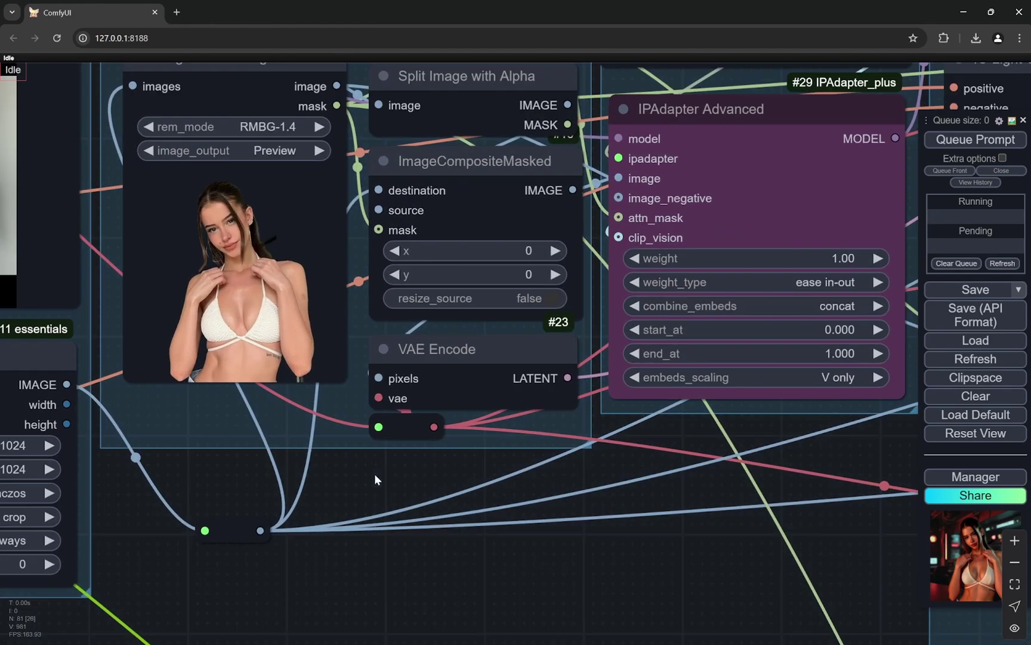
pyautogui.scroll(-3, 161, 242)
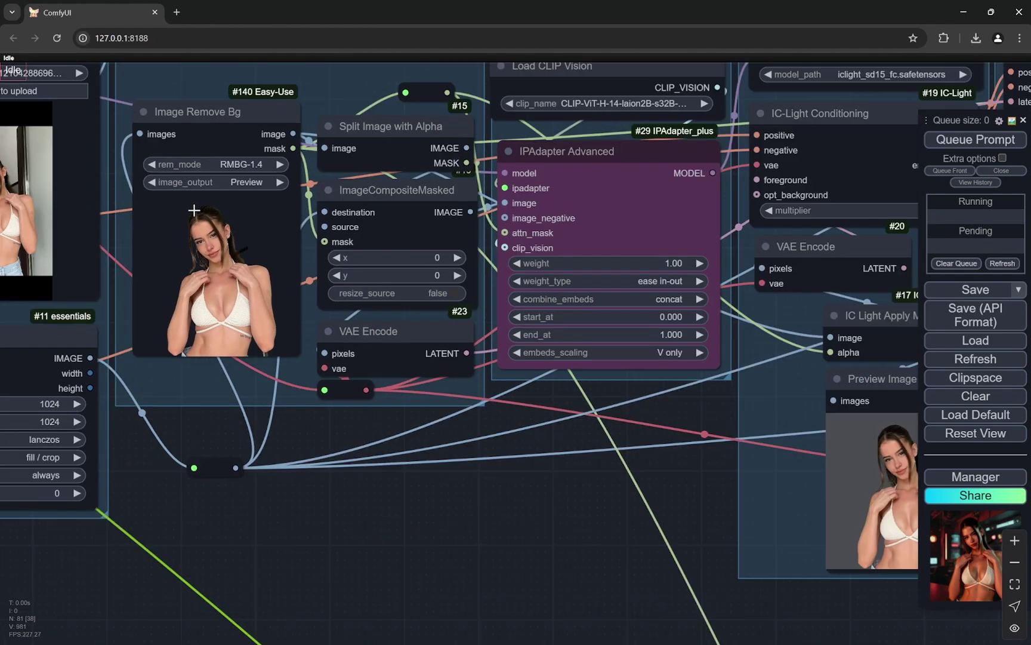
pyautogui.moveTo(503, 500); pyautogui.dragTo(251, 609)
pyautogui.scroll(-2, 266, 608)
pyautogui.scroll(5, 408, 264)
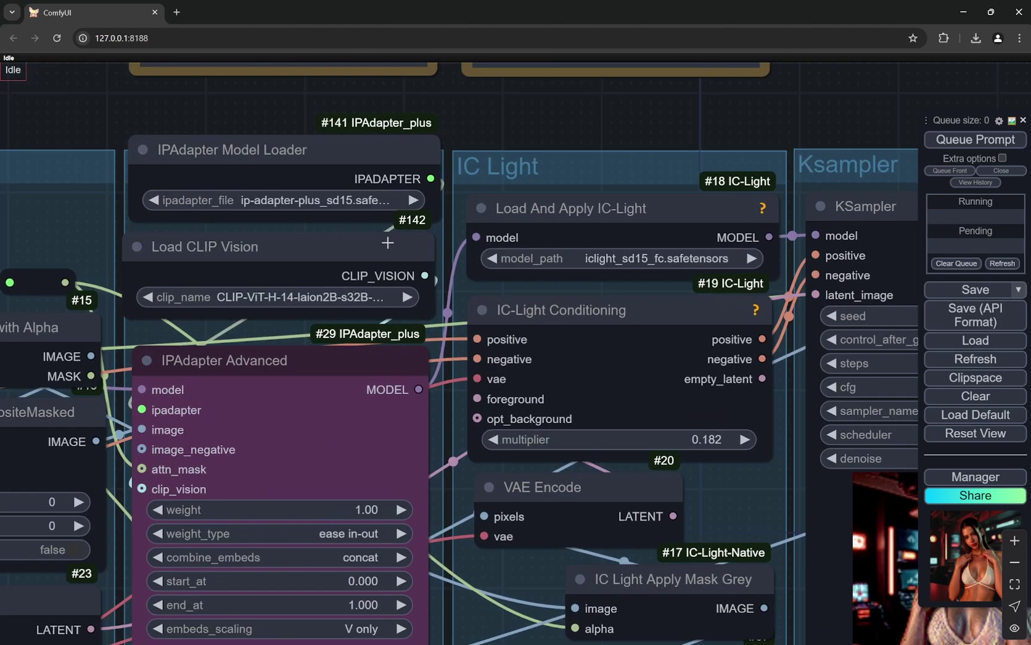
pyautogui.scroll(-3, 358, 212)
pyautogui.scroll(3, 343, 221)
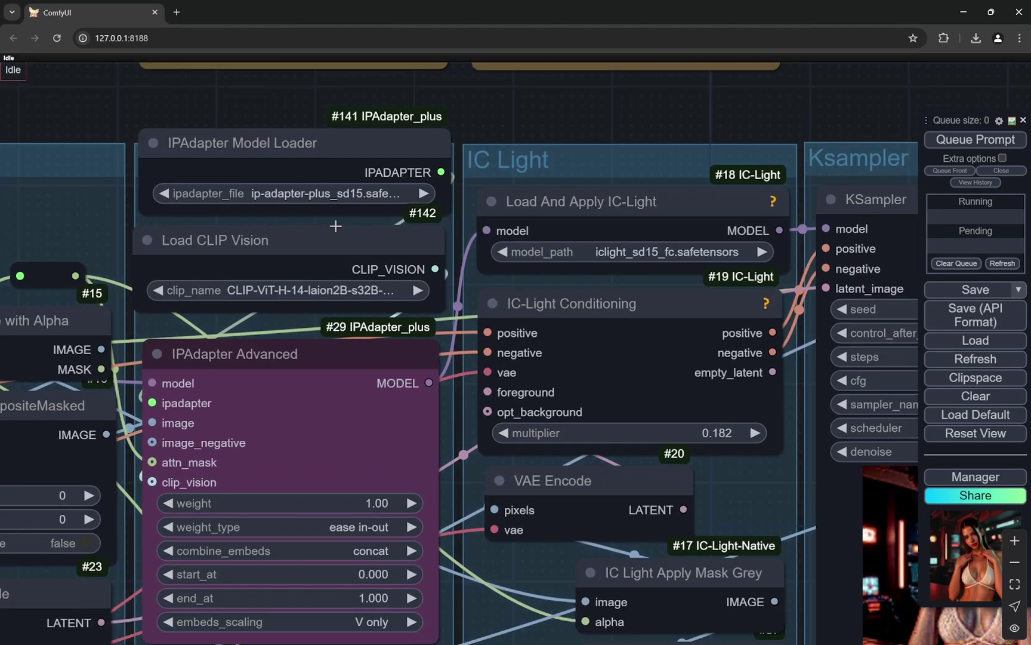
pyautogui.click(350, 289)
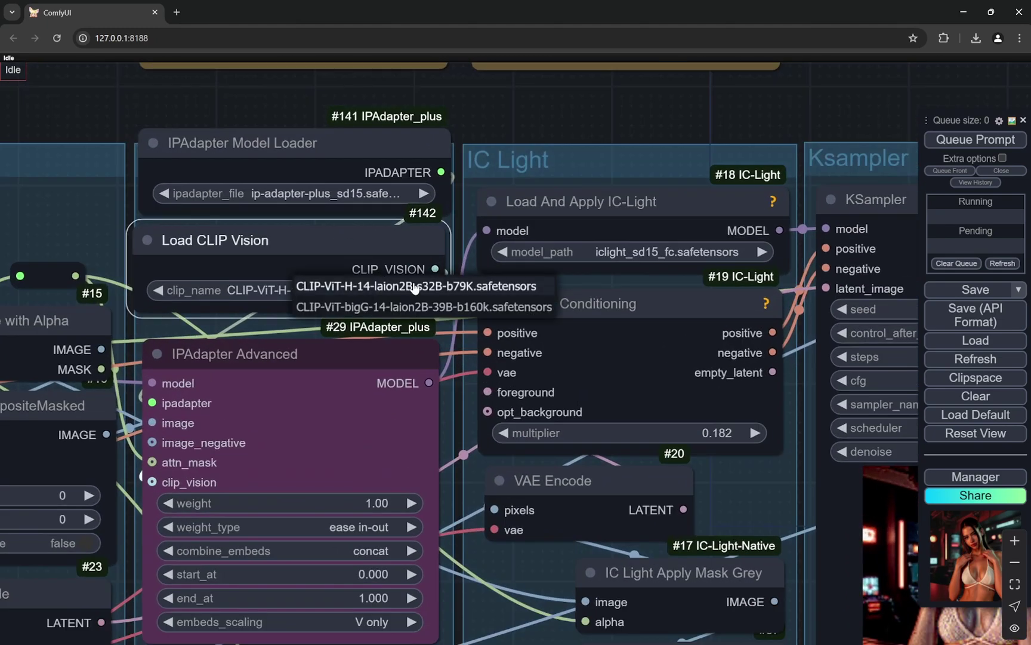
pyautogui.click(480, 102)
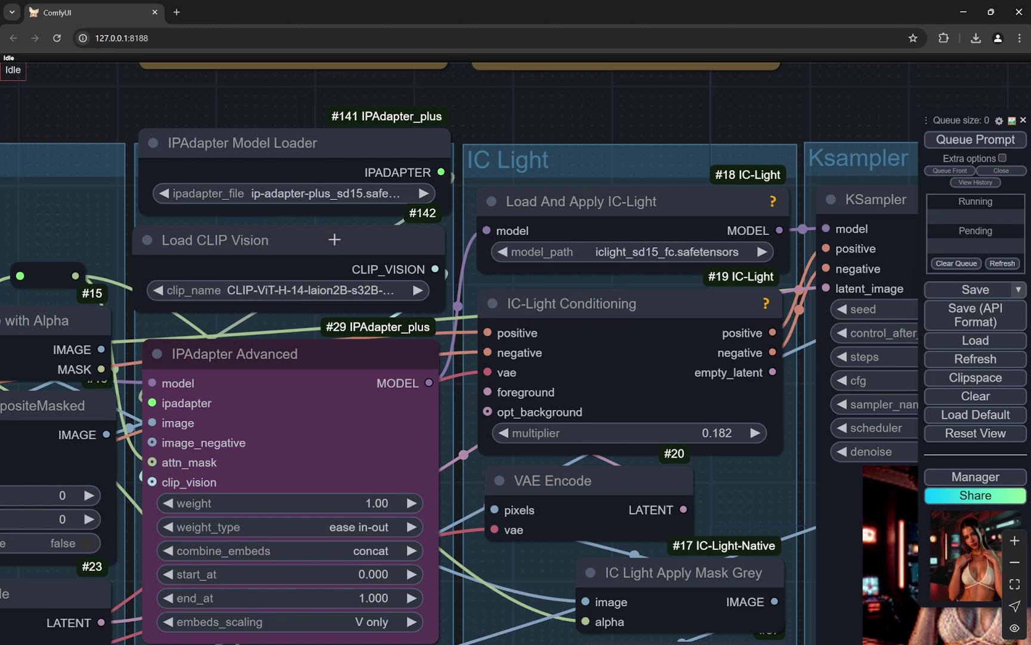
pyautogui.moveTo(524, 111); pyautogui.dragTo(527, 230)
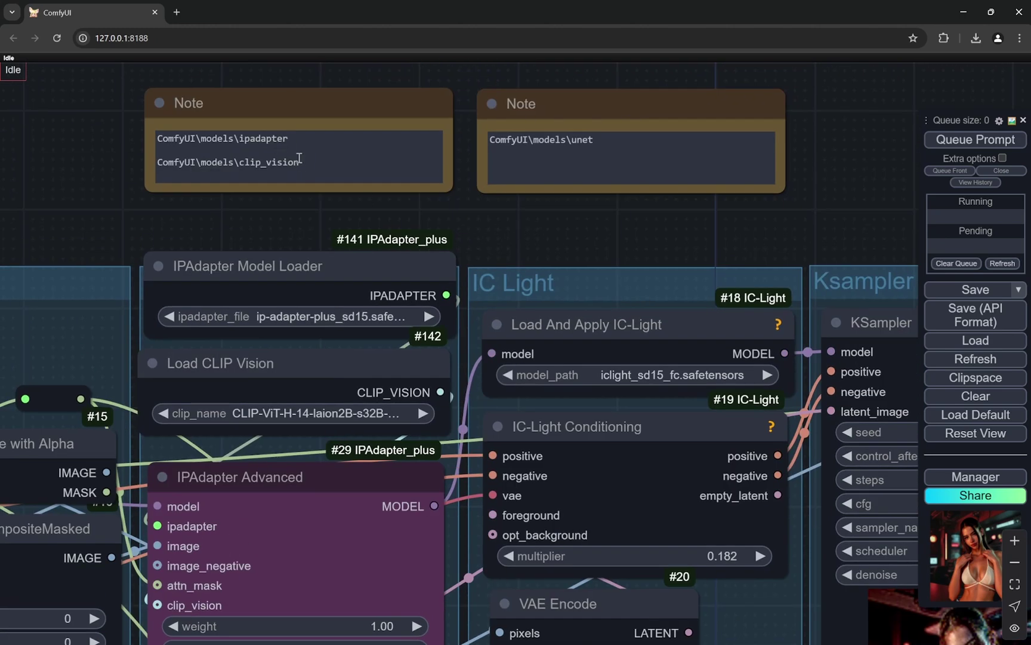
pyautogui.moveTo(301, 162); pyautogui.dragTo(196, 162)
pyautogui.click(276, 225)
pyautogui.click(323, 316)
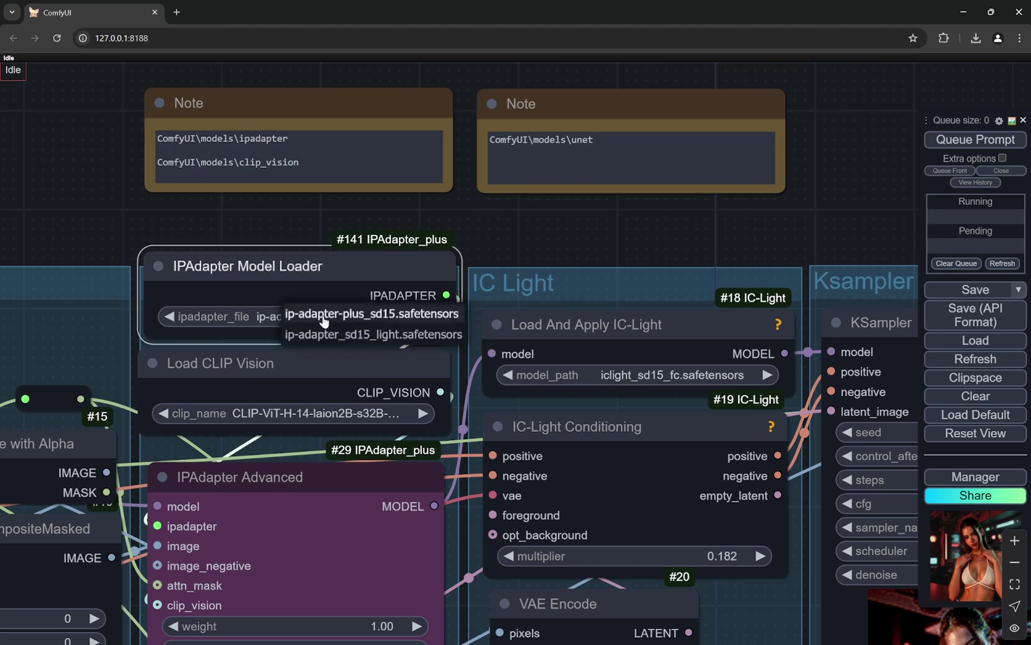
pyautogui.click(481, 228)
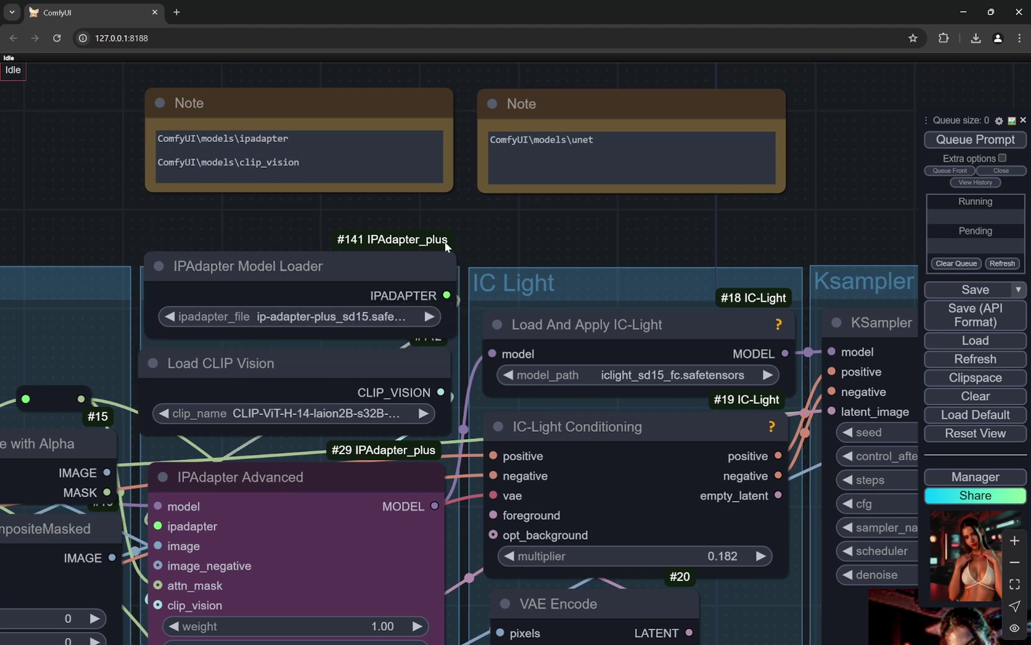
pyautogui.click(340, 323)
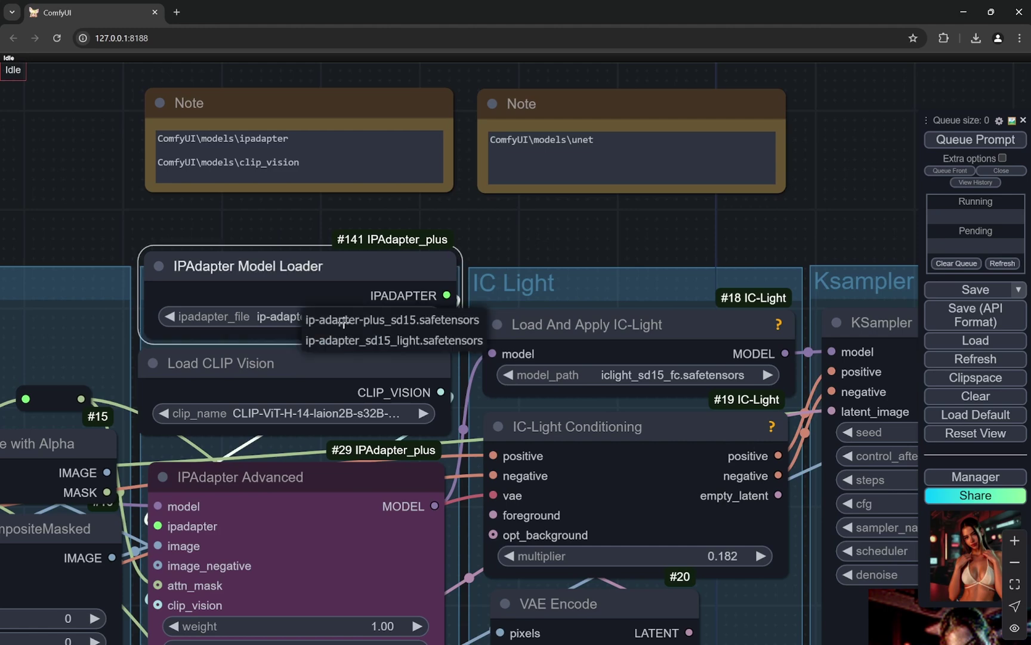
pyautogui.click(535, 242)
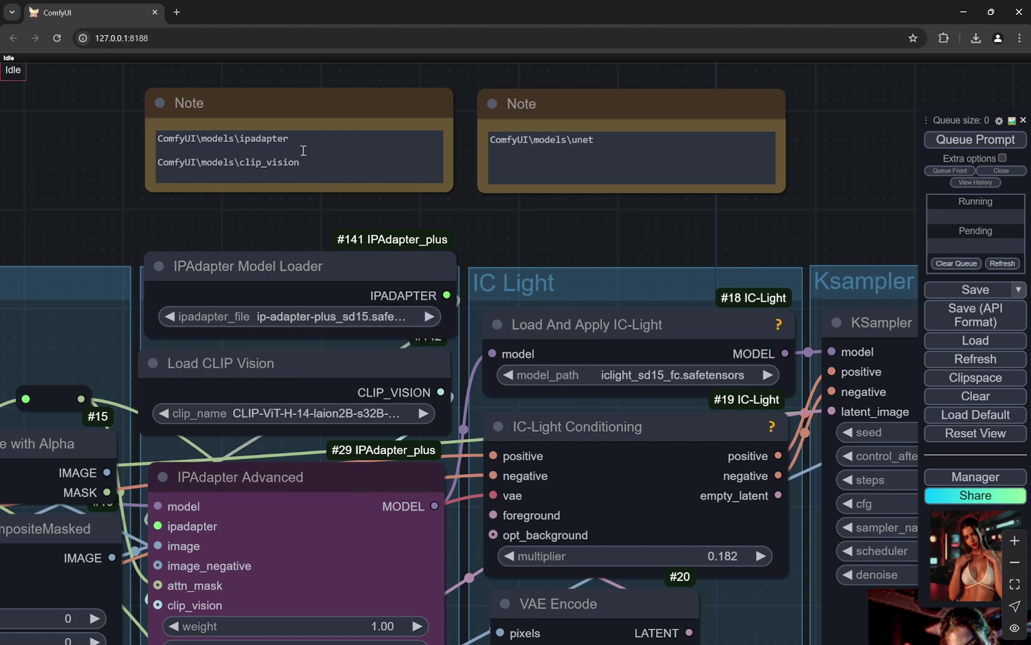
pyautogui.moveTo(302, 147); pyautogui.dragTo(193, 140)
pyautogui.click(222, 138)
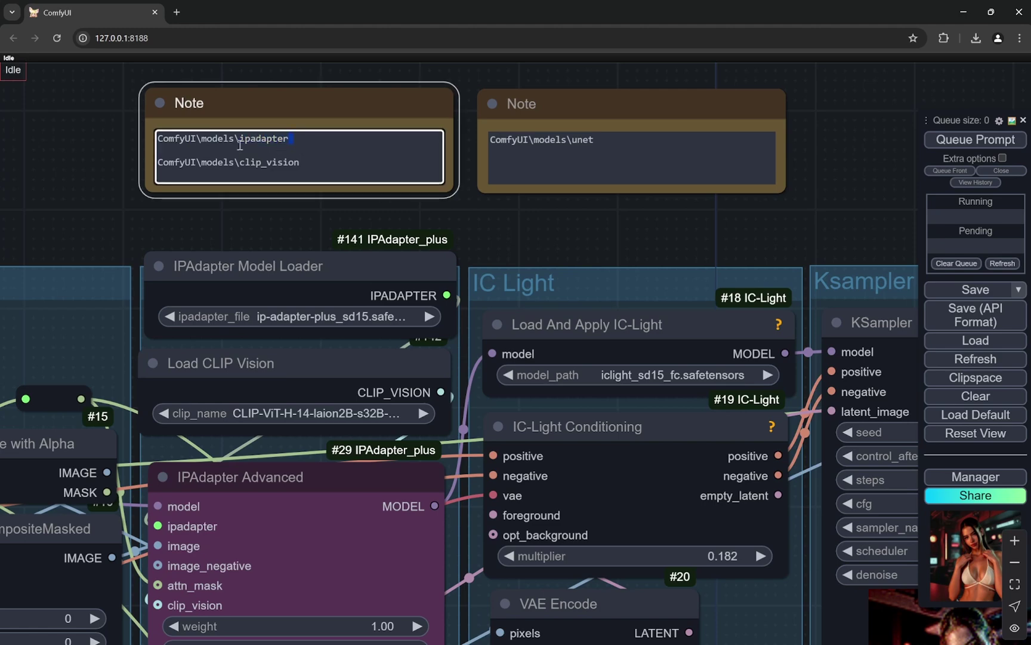
pyautogui.doubleClick(240, 142)
pyautogui.click(310, 137)
pyautogui.moveTo(504, 220); pyautogui.dragTo(352, 208)
pyautogui.scroll(-4, 390, 205)
pyautogui.scroll(6, 395, 204)
pyautogui.moveTo(414, 205); pyautogui.dragTo(391, 245)
pyautogui.scroll(-4, 393, 244)
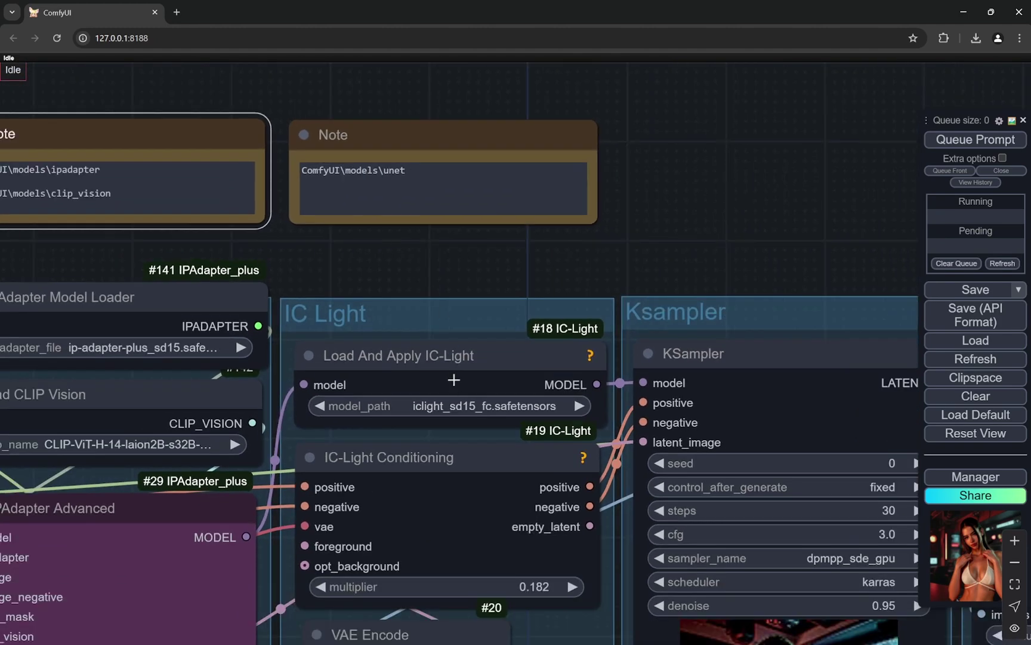
pyautogui.scroll(4, 455, 383)
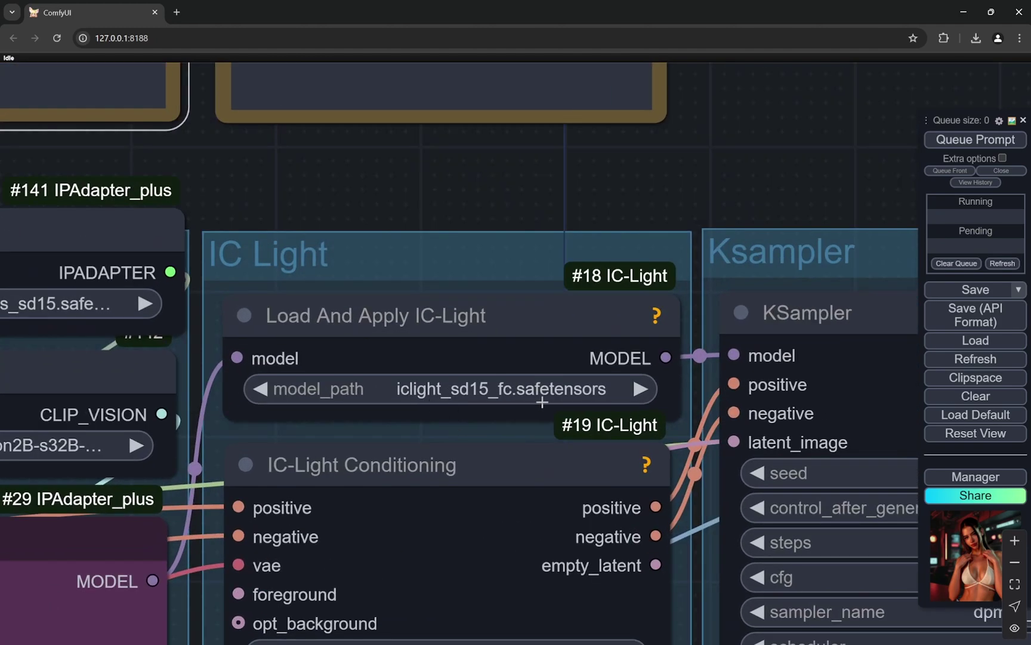
pyautogui.scroll(-3, 566, 403)
pyautogui.moveTo(491, 243); pyautogui.dragTo(489, 258)
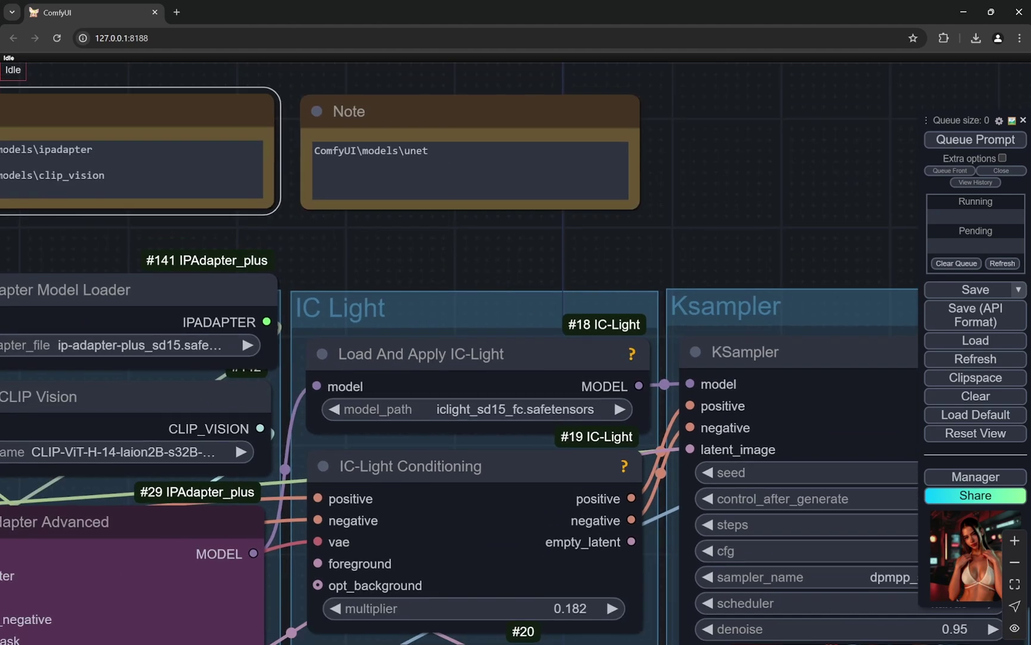
pyautogui.scroll(-5, 460, 253)
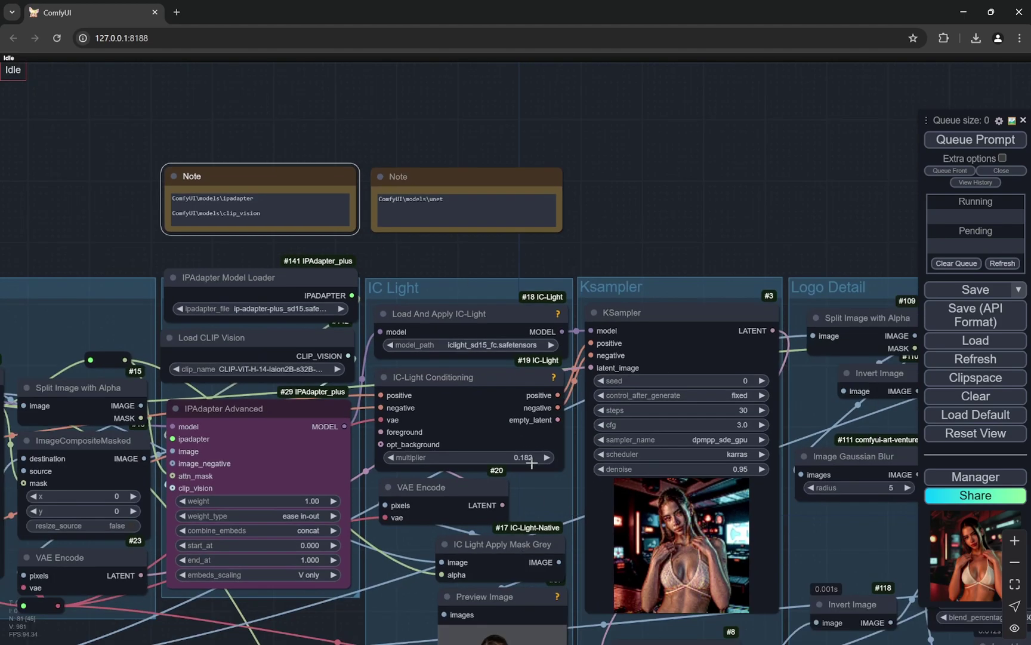
pyautogui.moveTo(539, 495); pyautogui.dragTo(523, 333)
pyautogui.scroll(1, 524, 333)
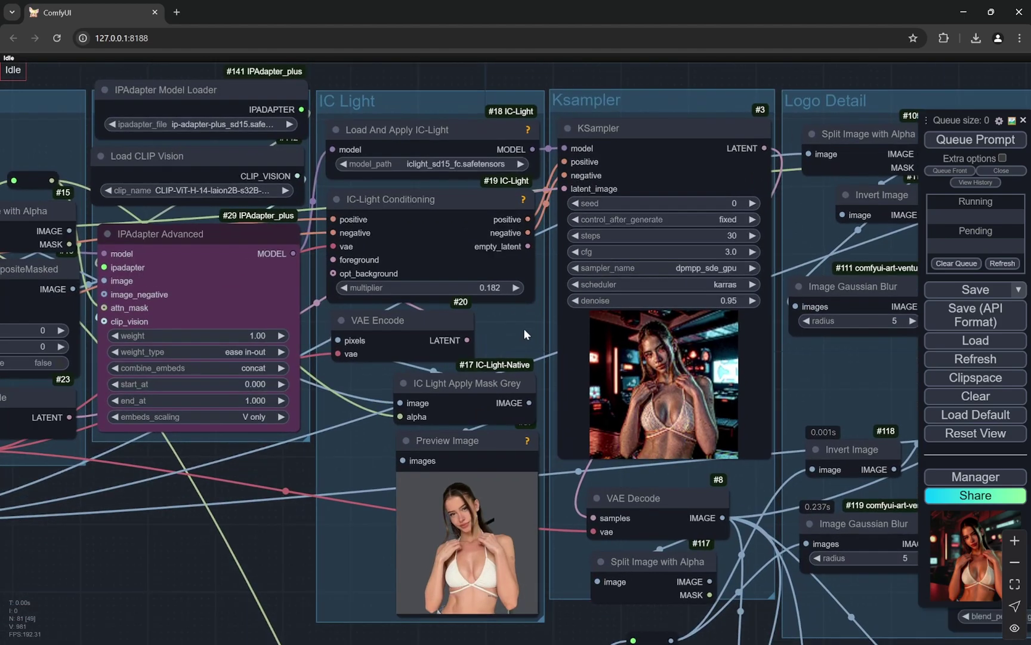
pyautogui.moveTo(531, 317); pyautogui.dragTo(455, 239)
pyautogui.scroll(-5, 446, 293)
pyautogui.scroll(7, 440, 251)
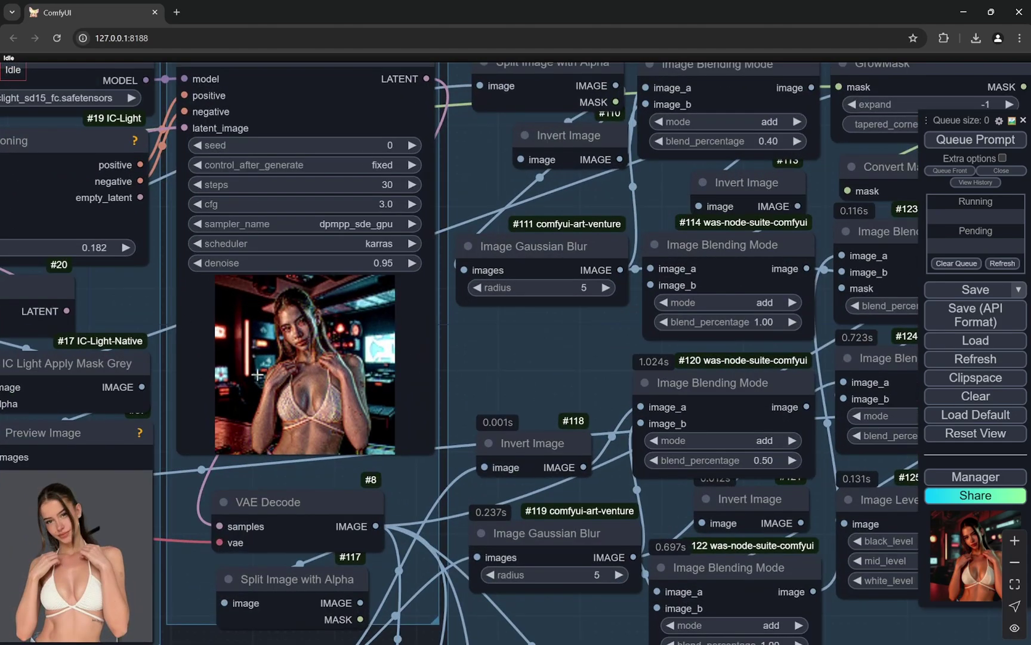
pyautogui.scroll(-5, 300, 445)
pyautogui.moveTo(312, 603); pyautogui.dragTo(231, 369)
pyautogui.scroll(7, 386, 453)
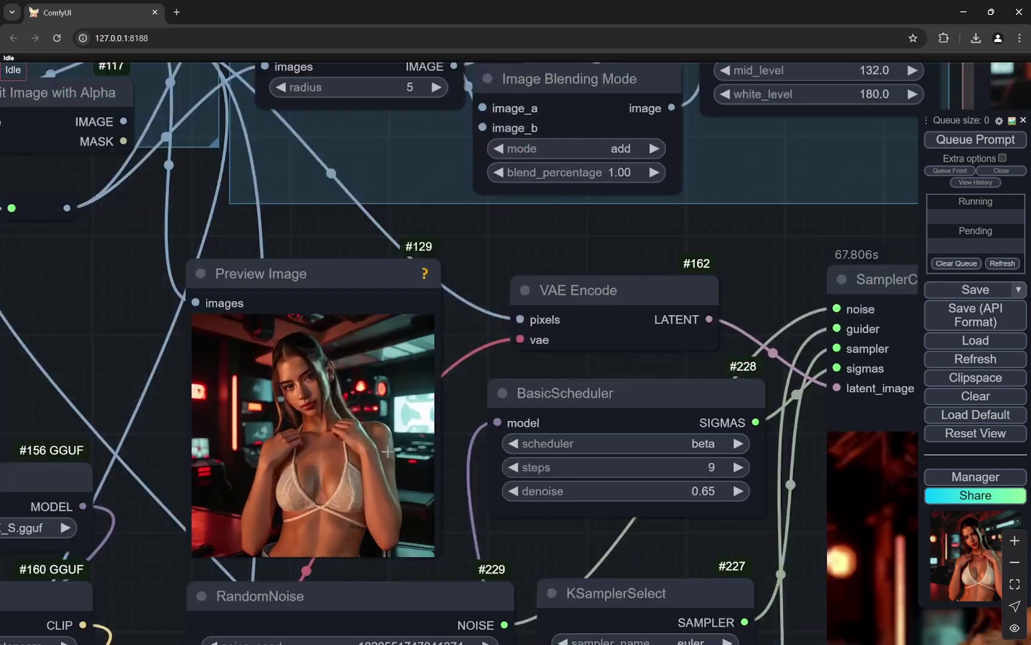
pyautogui.scroll(5, 393, 362)
pyautogui.moveTo(357, 388); pyautogui.dragTo(427, 232)
pyautogui.scroll(6, 390, 334)
pyautogui.scroll(-6, 353, 296)
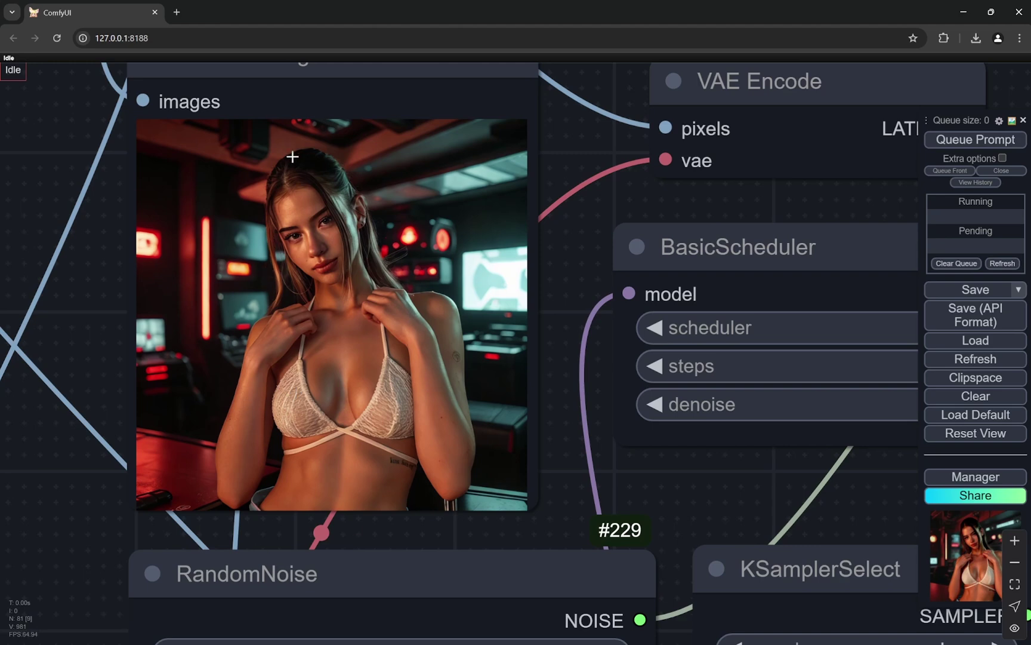
pyautogui.scroll(6, 445, 248)
pyautogui.scroll(-4, 427, 250)
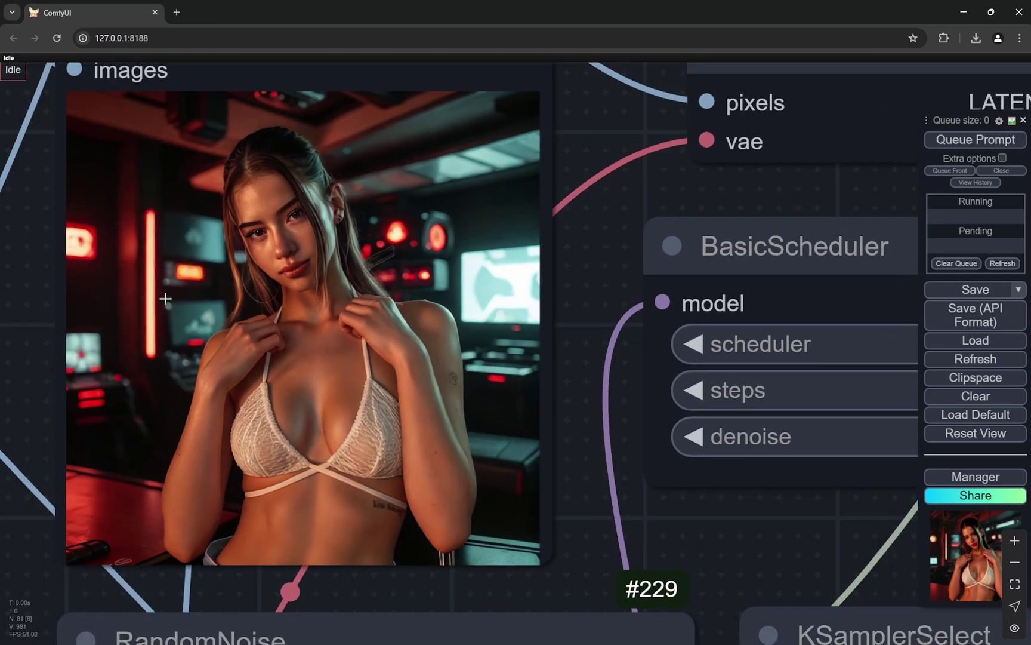
pyautogui.scroll(5, 498, 358)
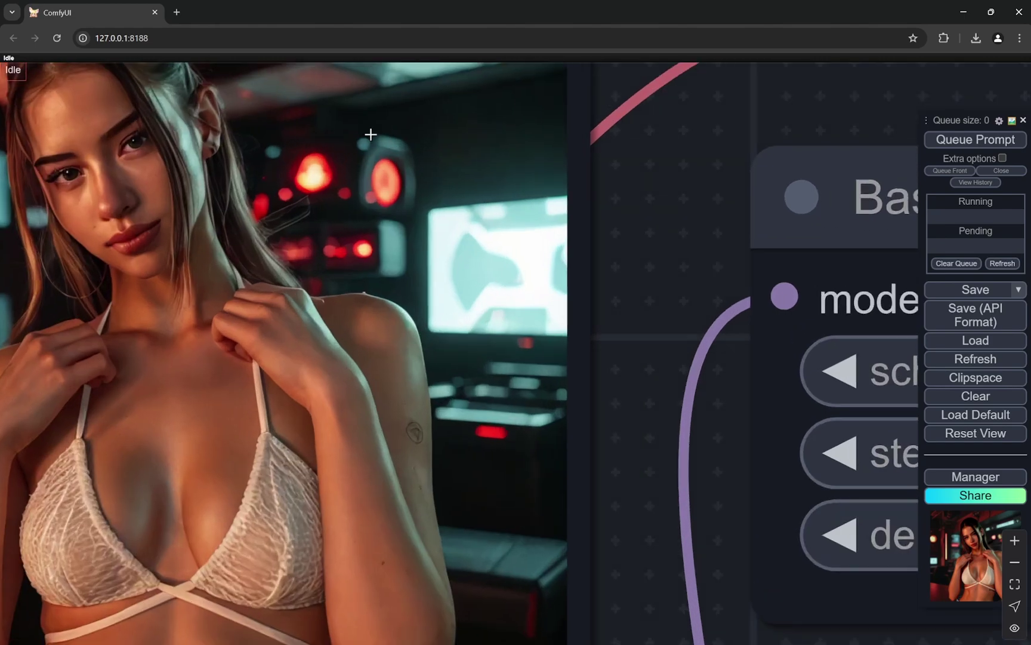
pyautogui.scroll(-6, 463, 330)
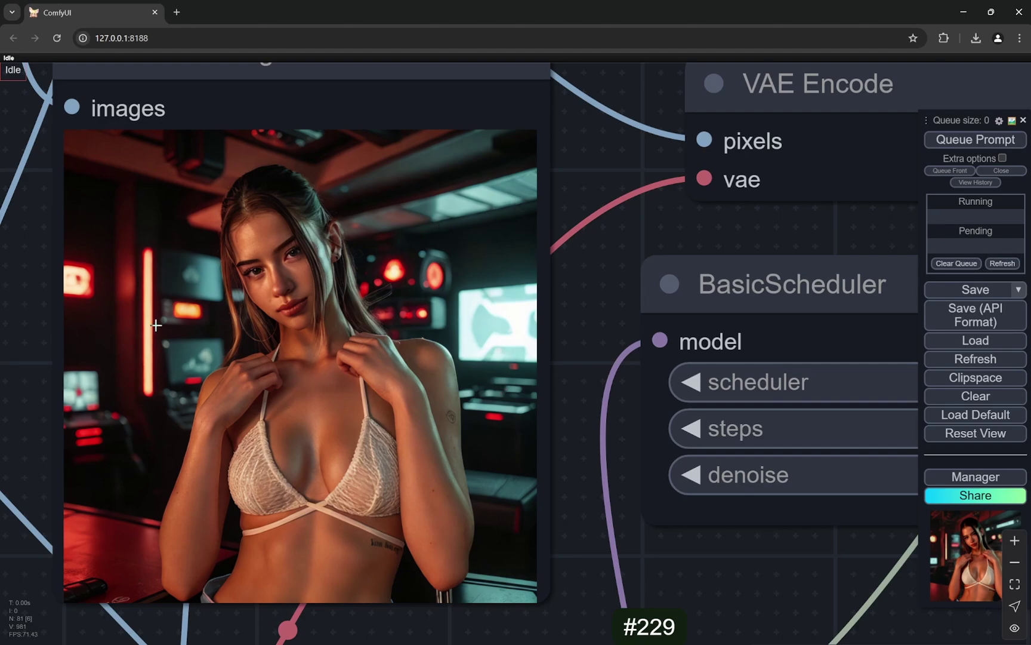
pyautogui.scroll(-4, 156, 325)
pyautogui.scroll(-7, 251, 358)
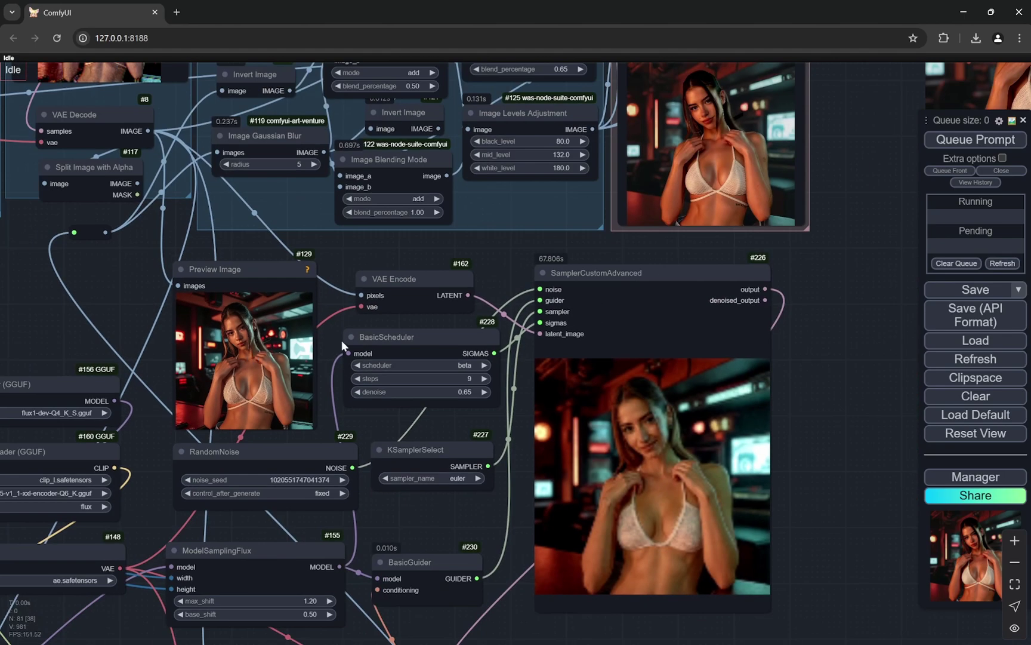
pyautogui.scroll(3, 483, 260)
pyautogui.moveTo(439, 240); pyautogui.dragTo(580, 188)
pyautogui.scroll(-5, 514, 311)
pyautogui.scroll(4, 407, 322)
pyautogui.moveTo(253, 419); pyautogui.dragTo(397, 312)
pyautogui.scroll(-4, 394, 315)
pyautogui.scroll(-1, 388, 331)
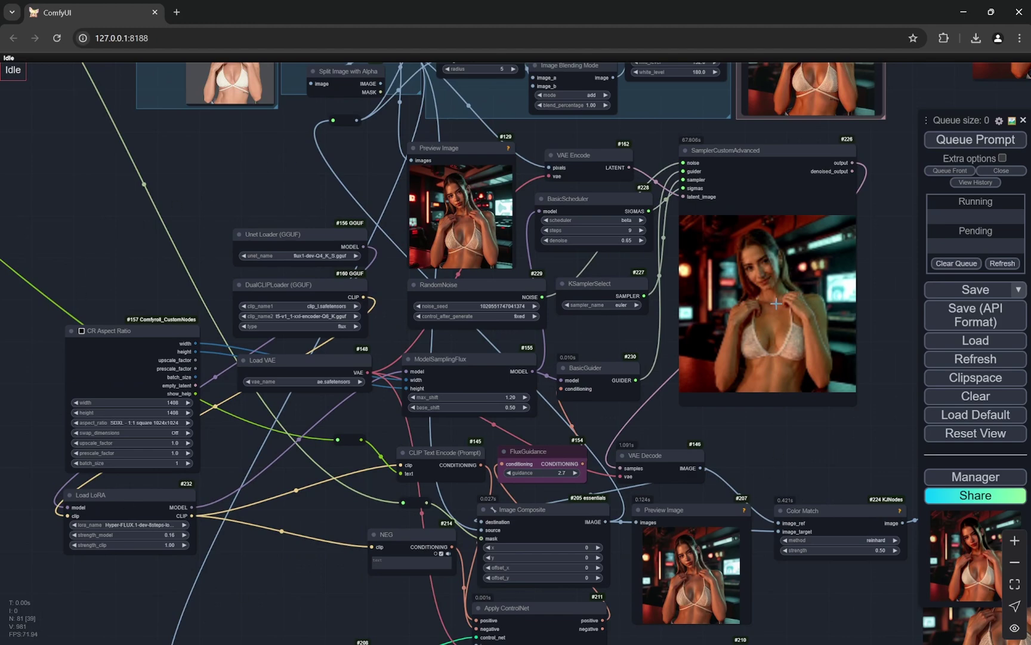
pyautogui.scroll(2, 236, 442)
pyautogui.scroll(2, 344, 466)
pyautogui.moveTo(342, 468); pyautogui.dragTo(545, 266)
pyautogui.scroll(3, 100, 539)
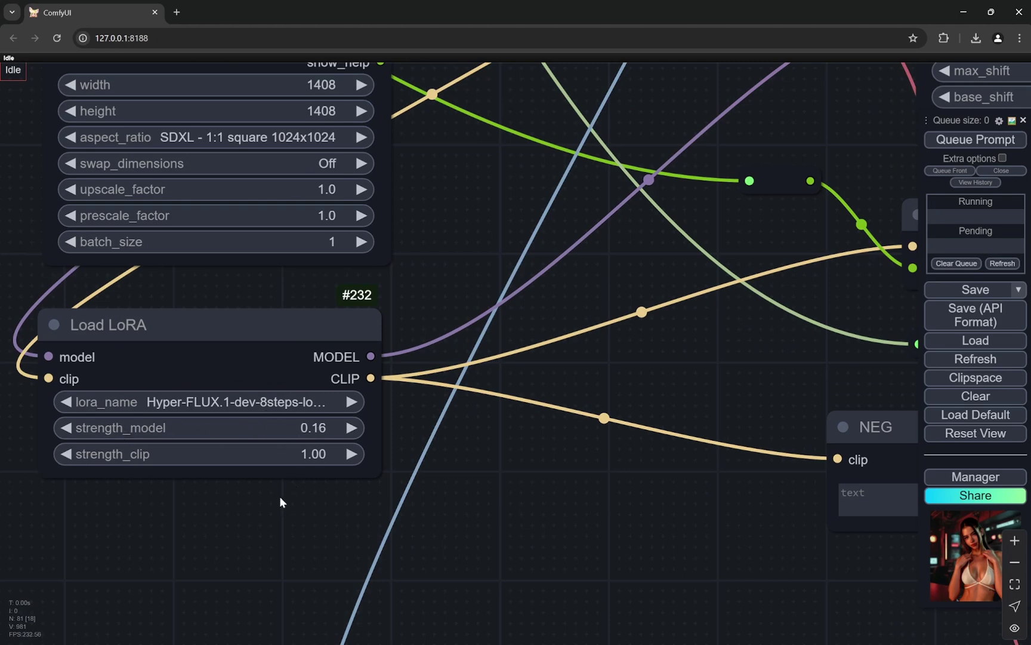
pyautogui.scroll(-8, 111, 519)
pyautogui.scroll(5, 752, 361)
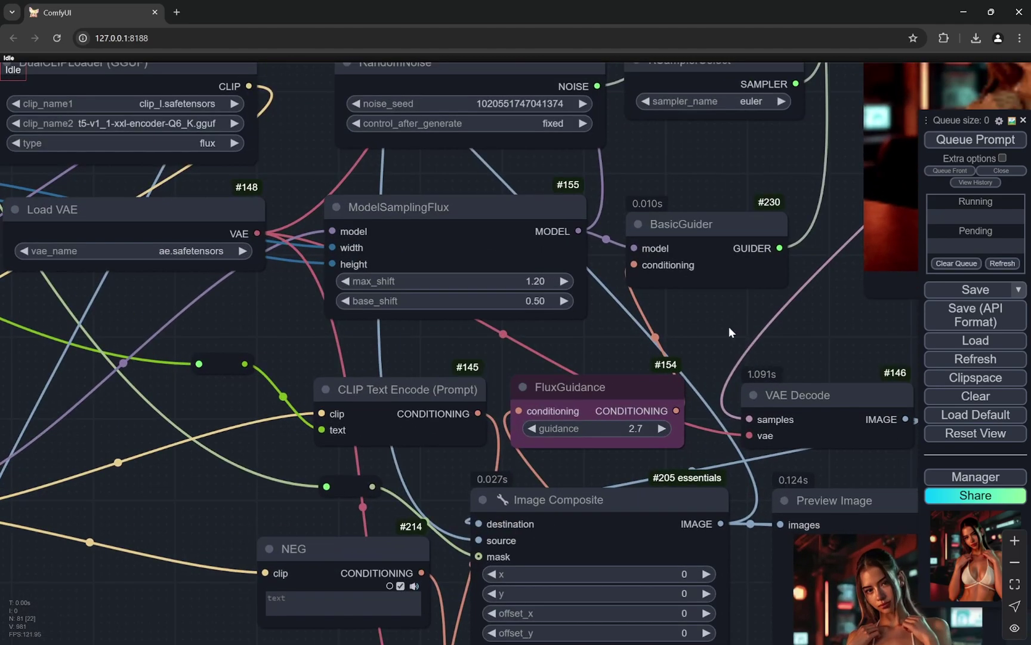
pyautogui.moveTo(693, 364); pyautogui.dragTo(520, 588)
pyautogui.moveTo(586, 396); pyautogui.dragTo(600, 497)
pyautogui.scroll(-5, 599, 502)
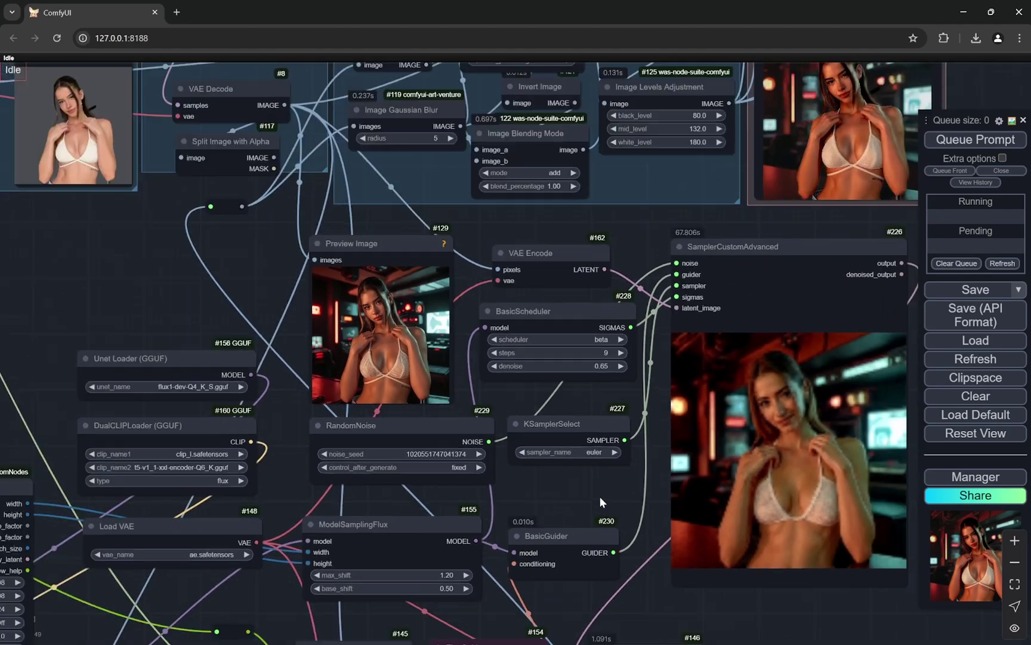
pyautogui.scroll(5, 599, 501)
pyautogui.scroll(-4, 557, 505)
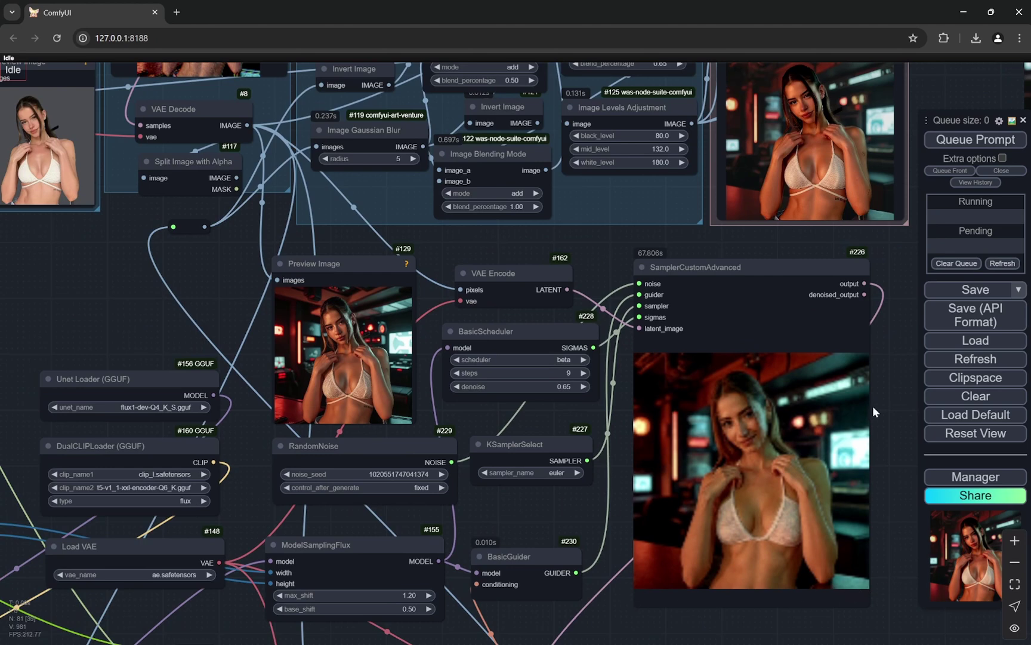
pyautogui.scroll(6, 433, 334)
pyautogui.scroll(-4, 541, 240)
pyautogui.scroll(4, 628, 248)
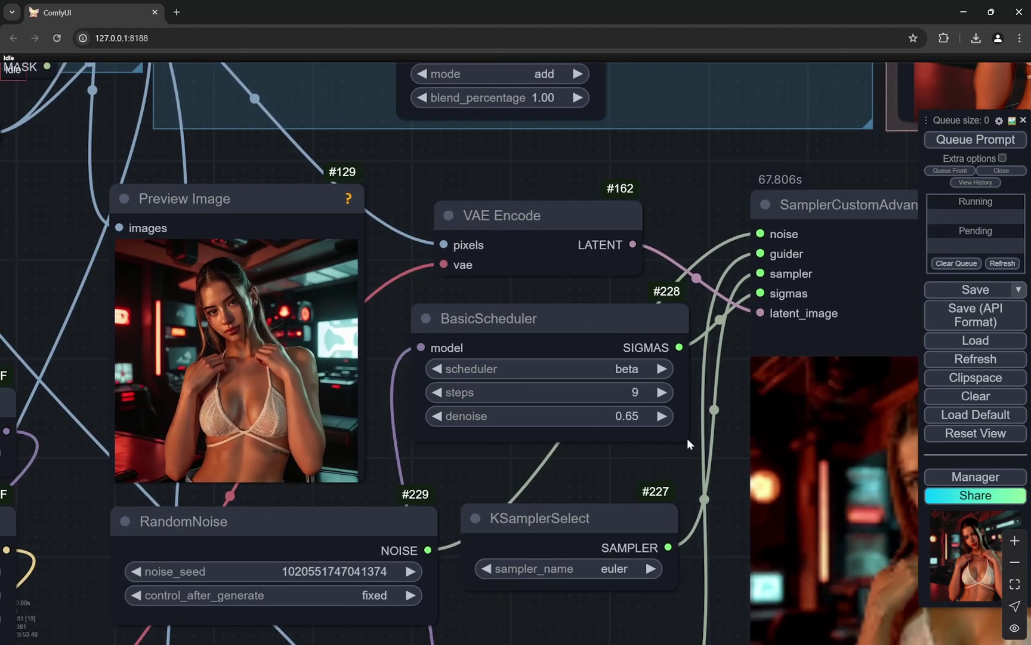
pyautogui.scroll(-4, 632, 440)
pyautogui.scroll(5, 639, 430)
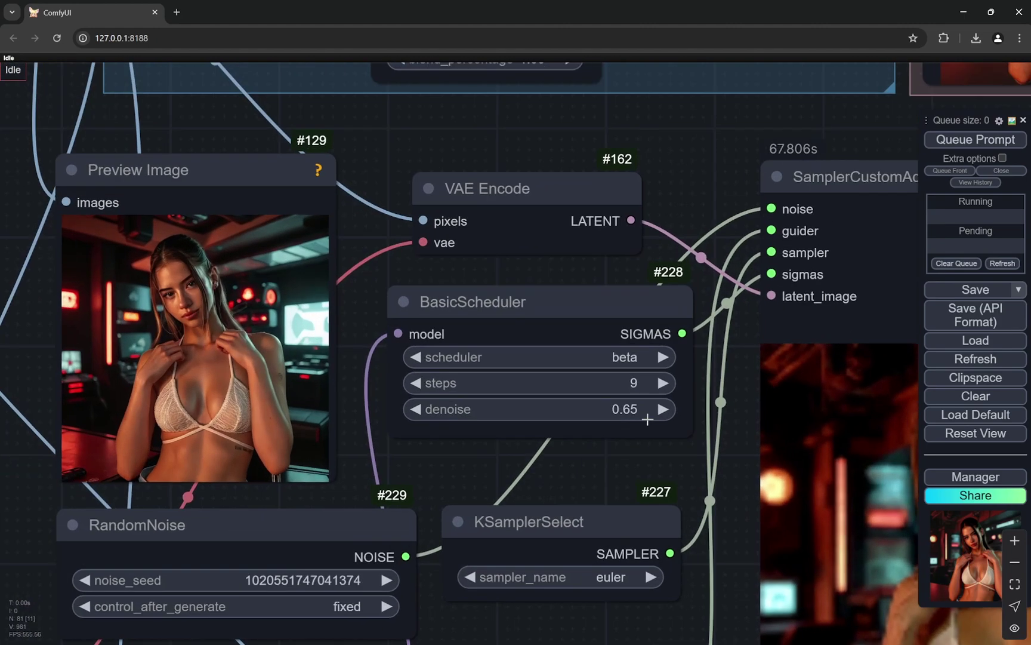
pyautogui.scroll(-4, 596, 453)
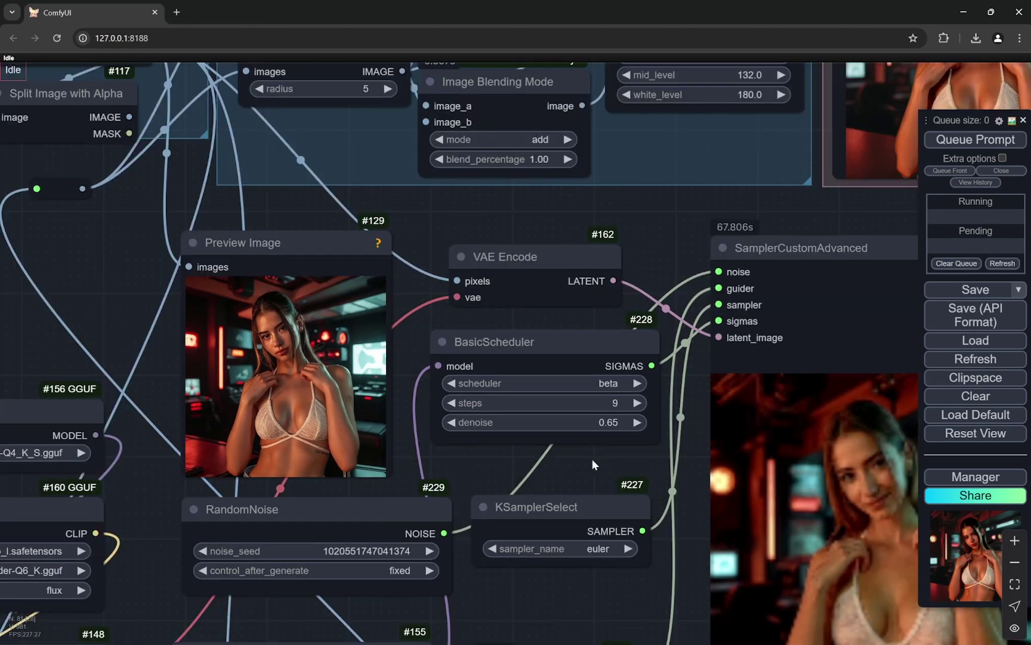
pyautogui.scroll(3, 531, 394)
pyautogui.scroll(-1, 522, 376)
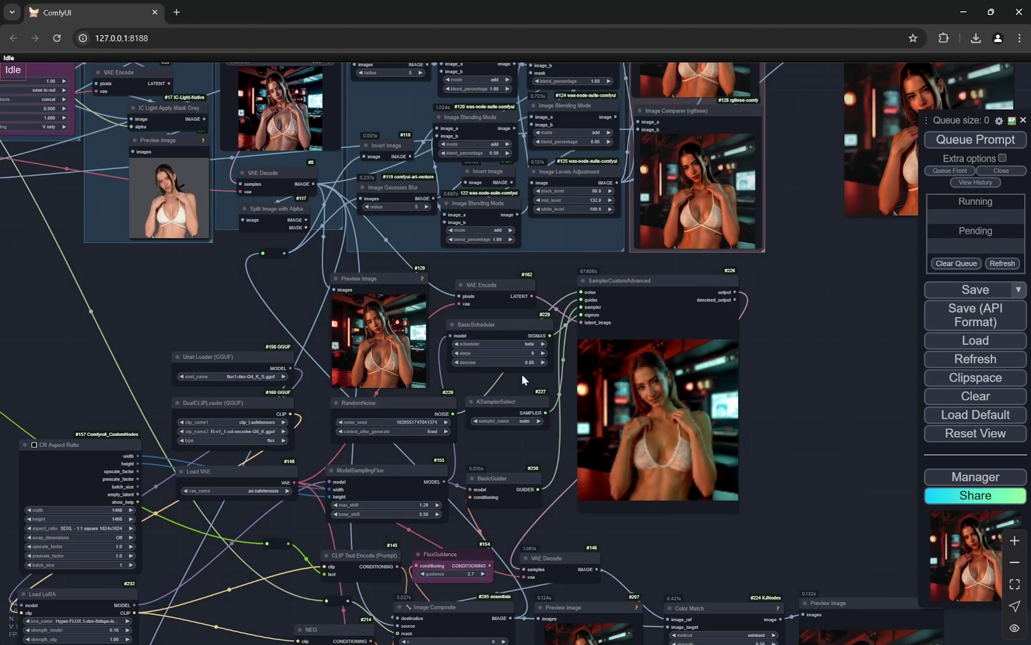
pyautogui.scroll(-4, 522, 376)
pyautogui.moveTo(771, 322); pyautogui.dragTo(696, 419)
pyautogui.scroll(16, 769, 253)
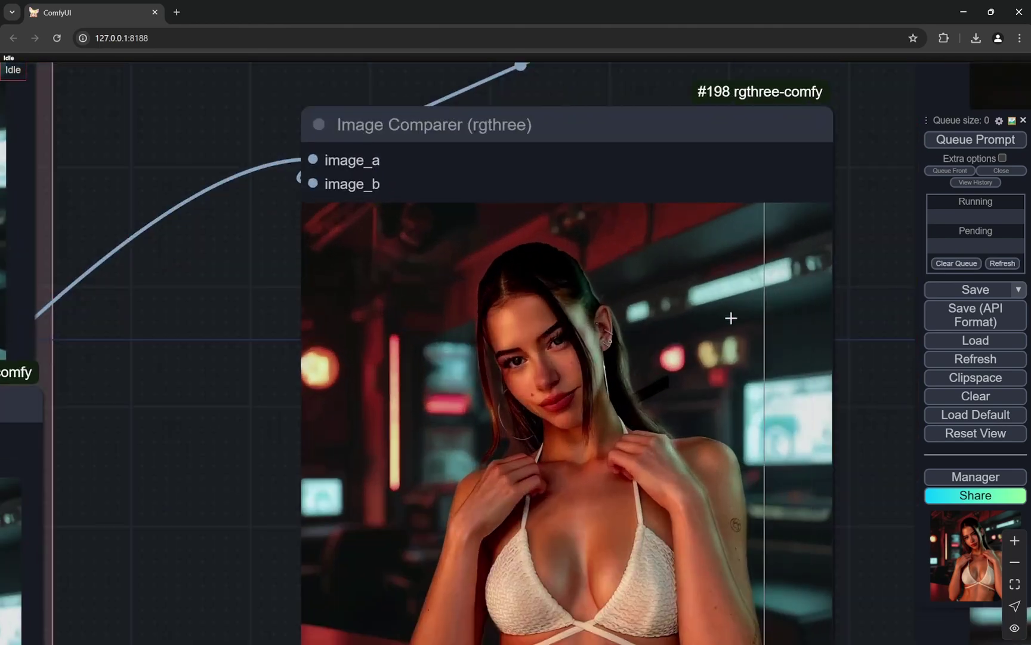
pyautogui.scroll(-12, 806, 323)
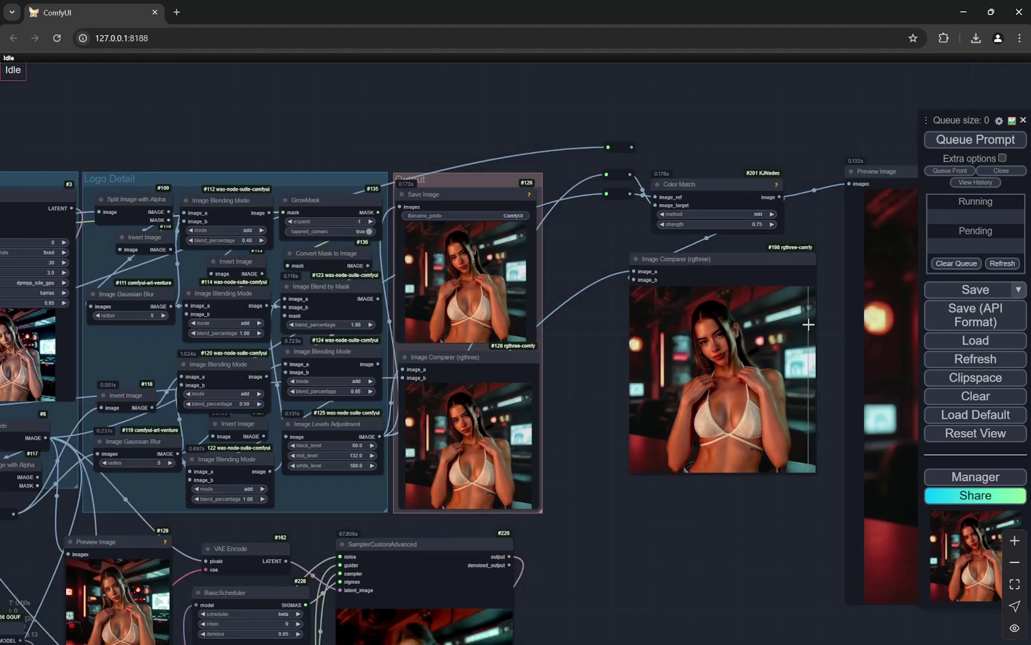
pyautogui.scroll(-3, 808, 324)
pyautogui.scroll(12, 360, 514)
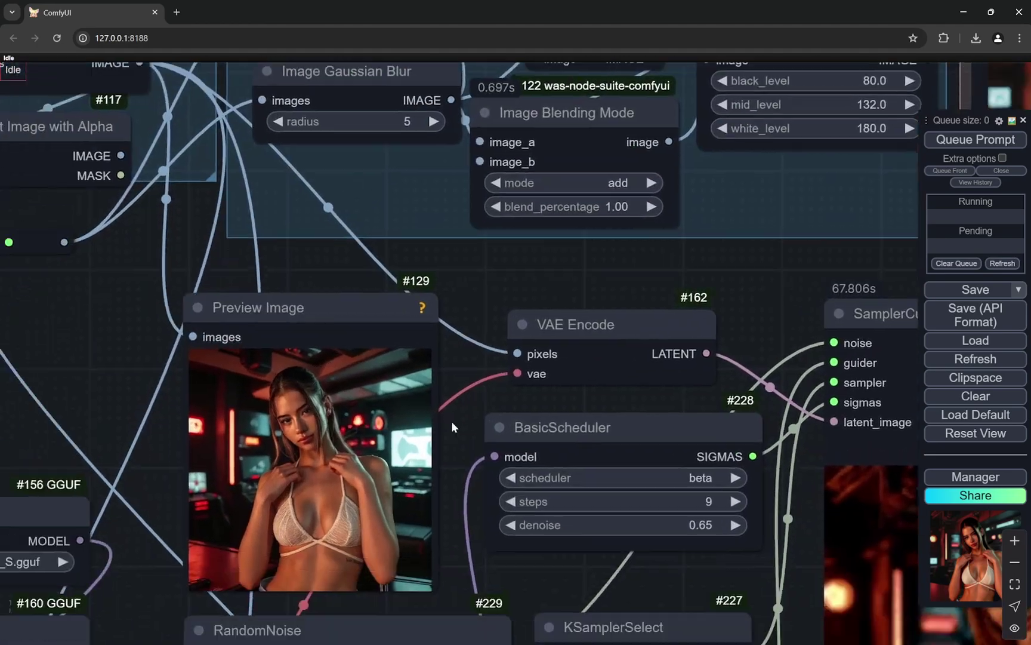
pyautogui.scroll(3, 453, 425)
pyautogui.moveTo(454, 428); pyautogui.dragTo(512, 357)
pyautogui.scroll(4, 468, 336)
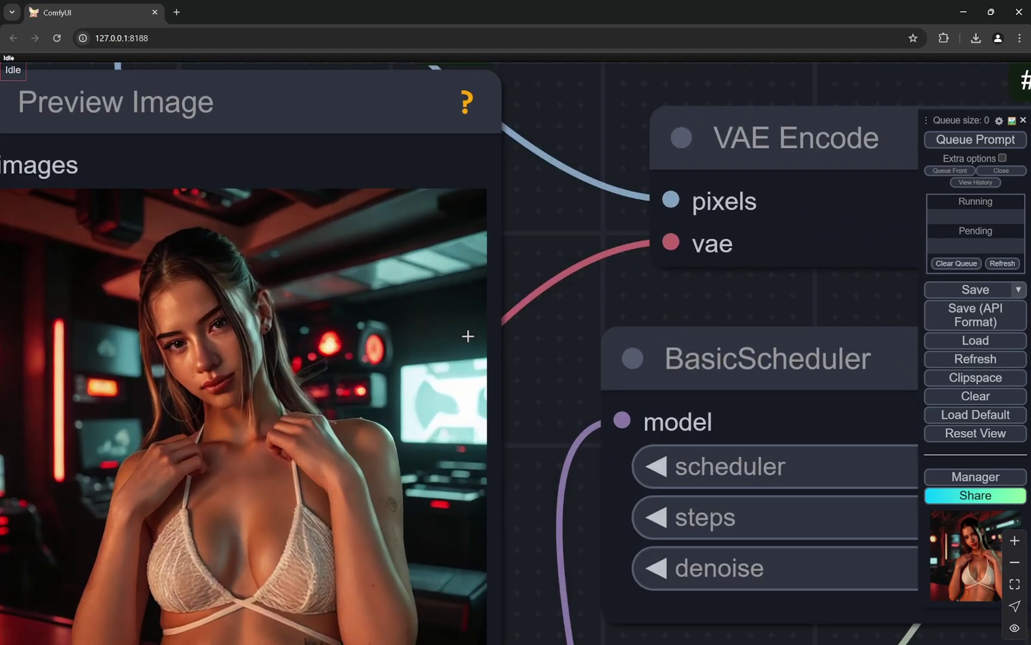
pyautogui.scroll(-5, 359, 313)
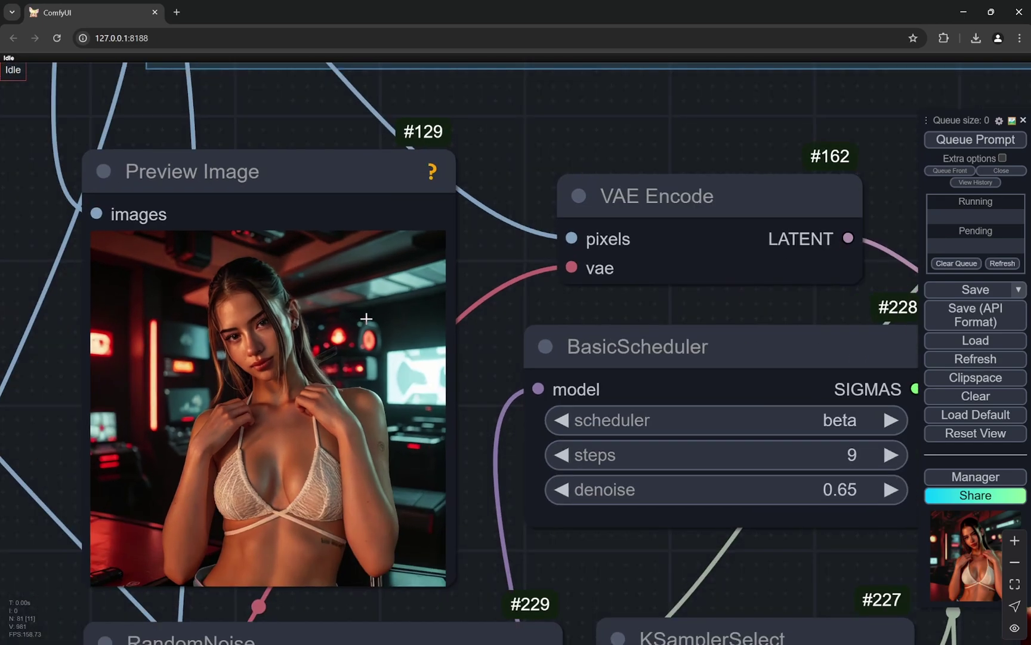
pyautogui.scroll(-12, 366, 318)
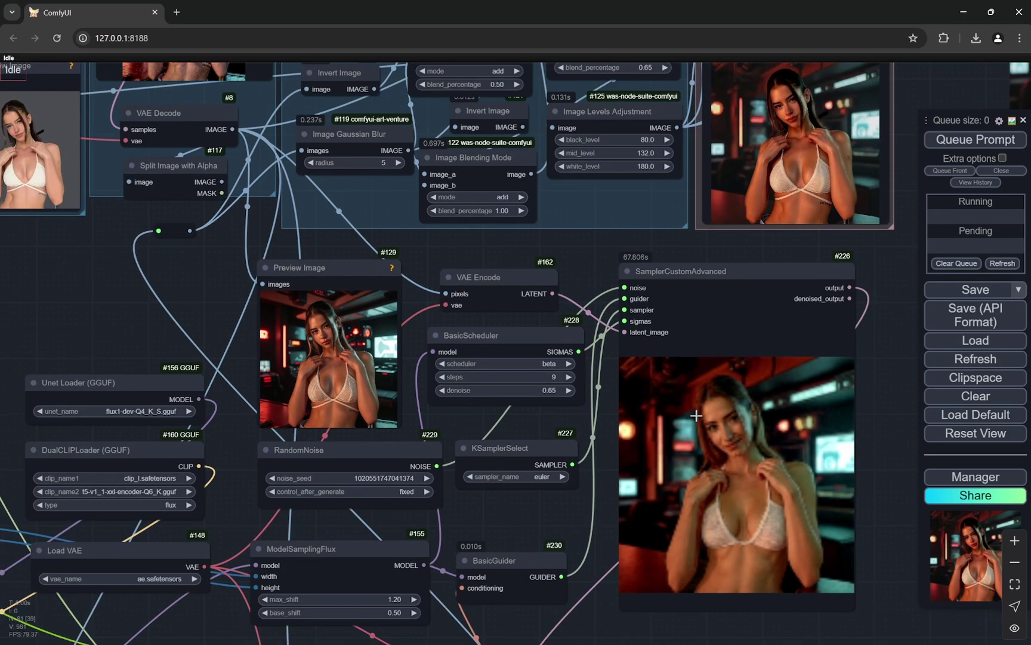
pyautogui.scroll(7, 697, 416)
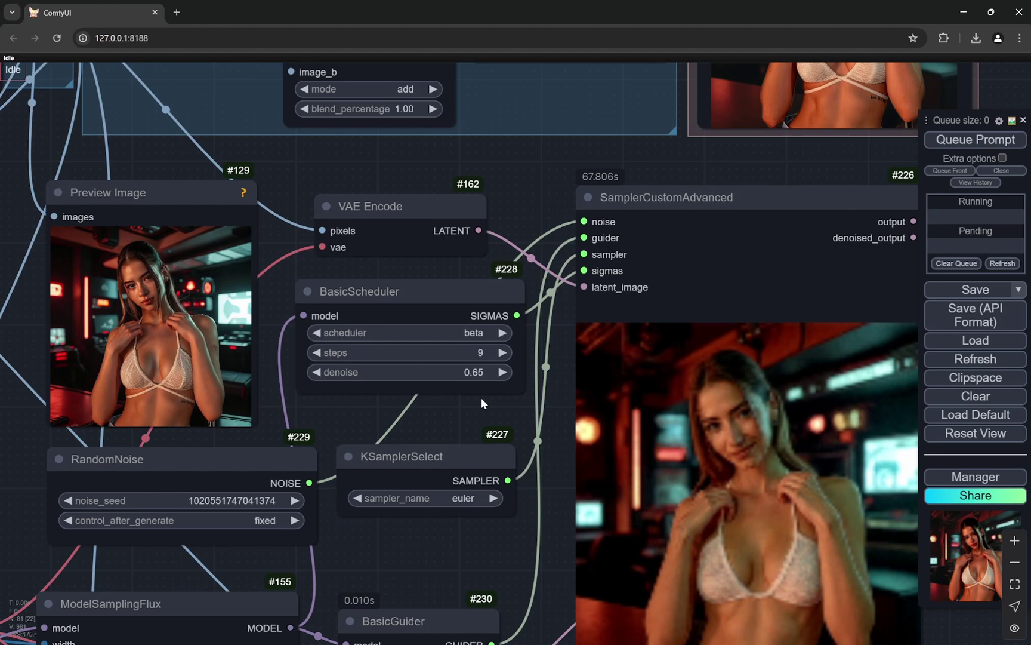
pyautogui.scroll(-4, 481, 398)
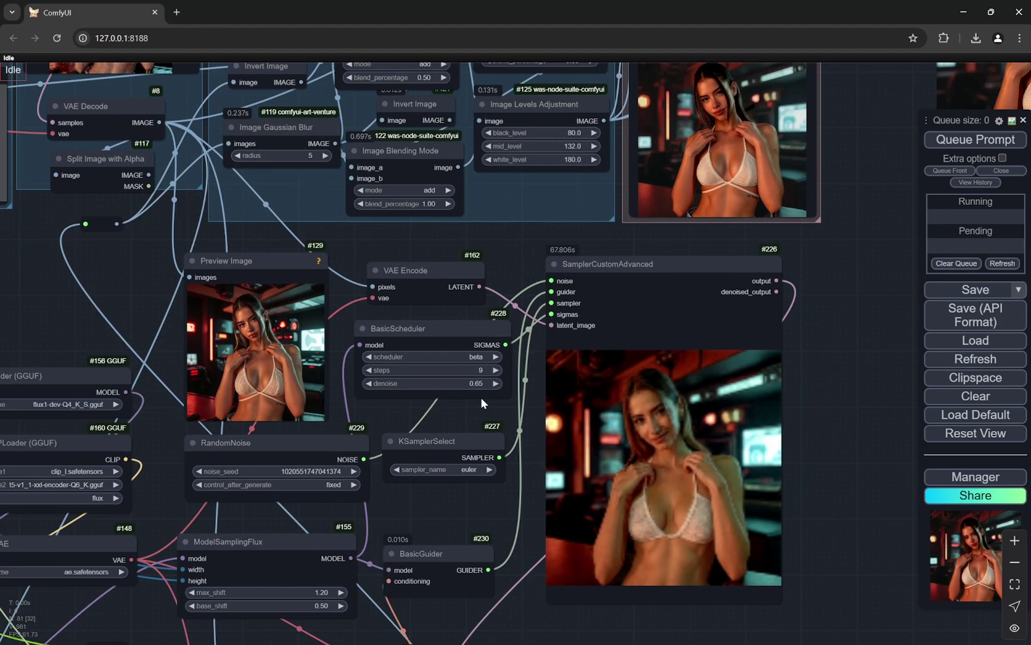
pyautogui.moveTo(476, 491); pyautogui.dragTo(549, 285)
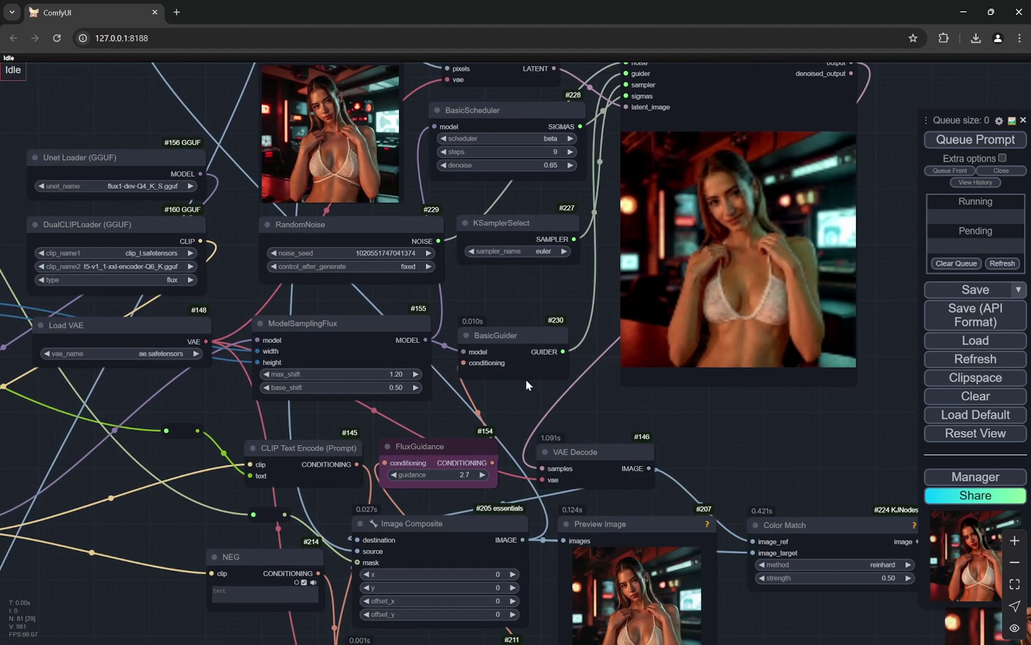
pyautogui.moveTo(527, 381); pyautogui.dragTo(550, 219)
pyautogui.scroll(2, 355, 334)
pyautogui.scroll(4, 355, 334)
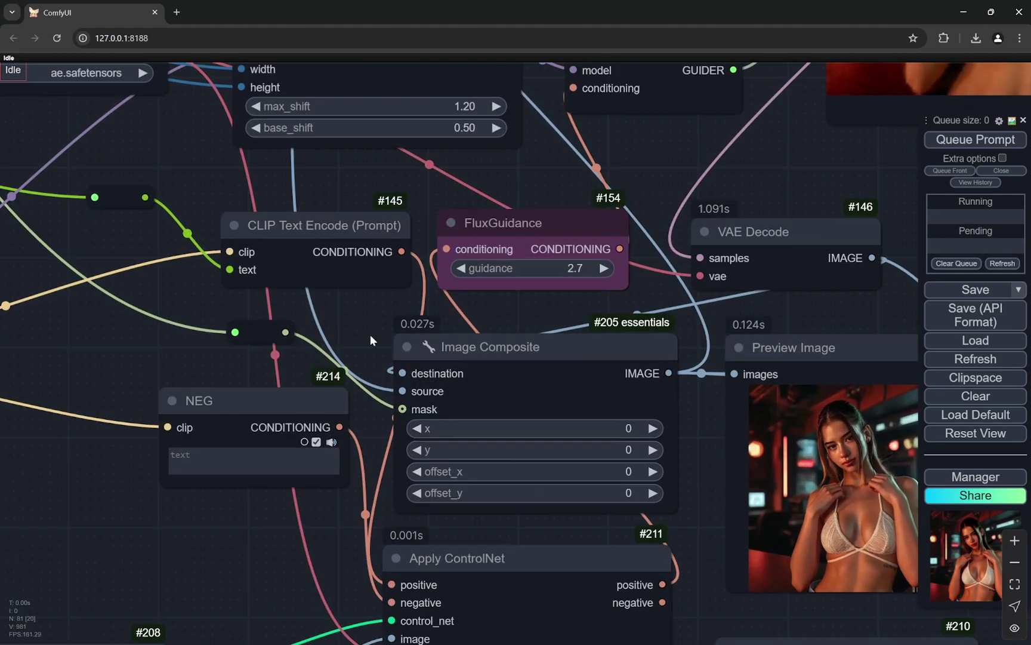
pyautogui.moveTo(370, 334); pyautogui.dragTo(371, 284)
pyautogui.scroll(-4, 357, 334)
pyautogui.scroll(3, 313, 407)
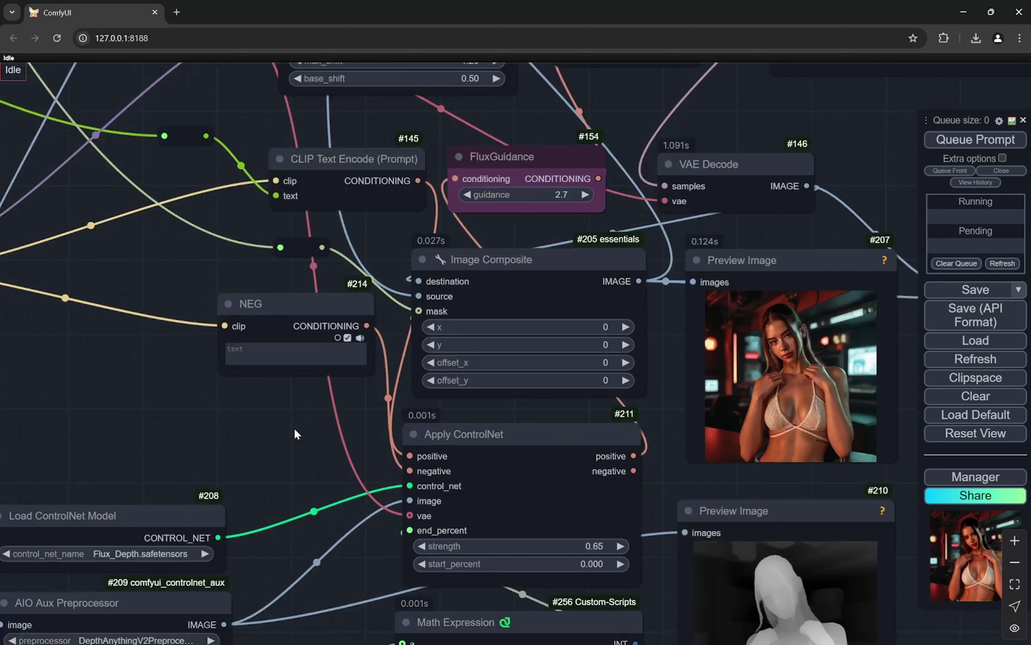
pyautogui.scroll(-4, 294, 428)
pyautogui.scroll(2, 379, 313)
pyautogui.scroll(1, 364, 318)
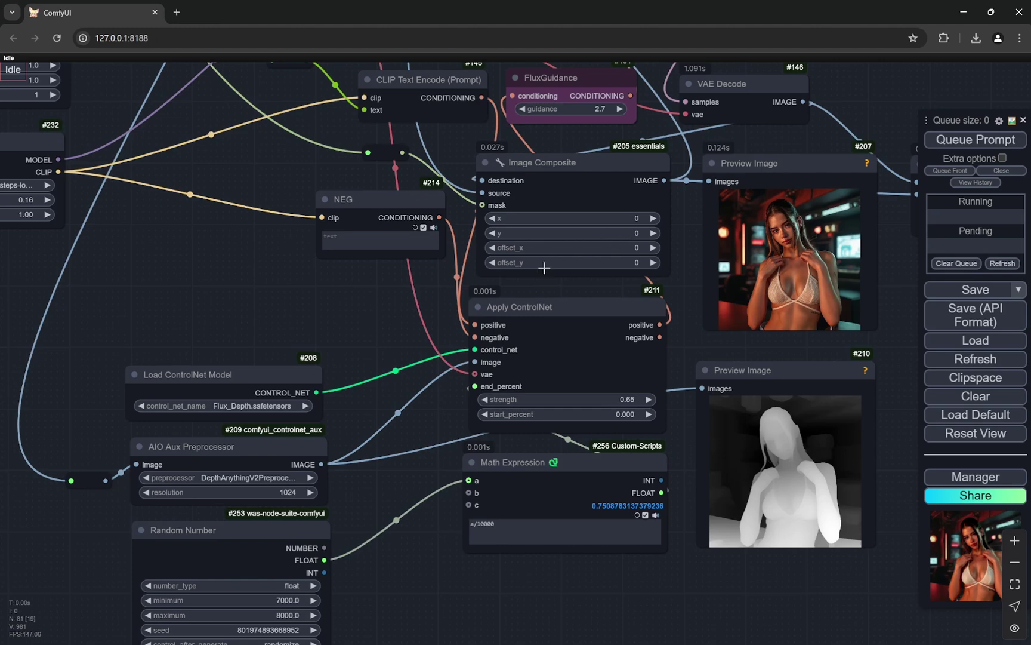
pyautogui.moveTo(403, 576); pyautogui.dragTo(513, 491)
pyautogui.scroll(5, 444, 340)
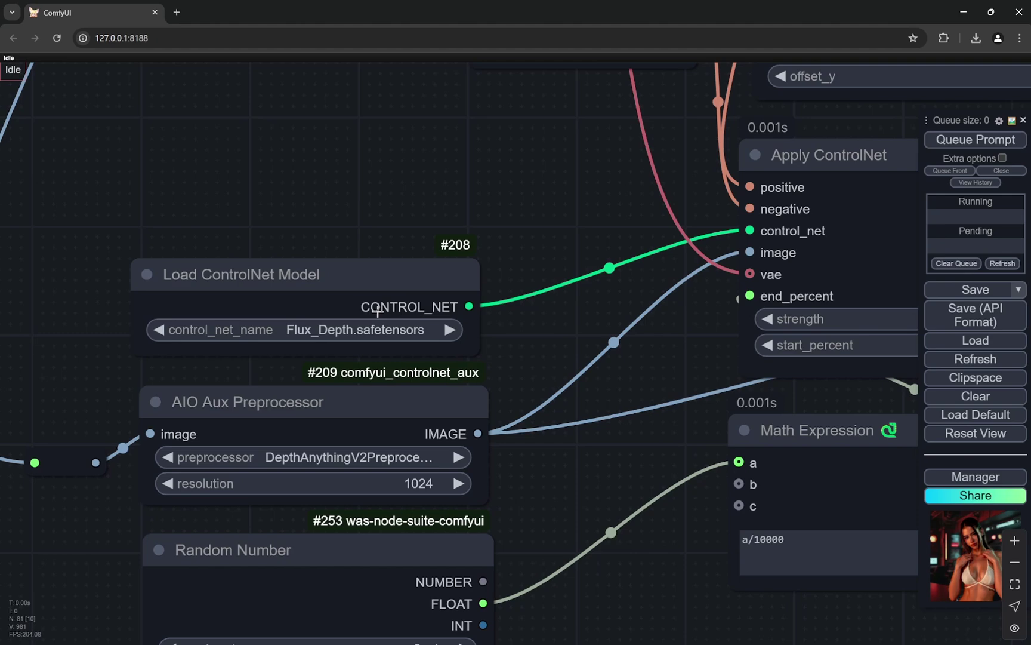
pyautogui.moveTo(534, 338); pyautogui.dragTo(528, 248)
pyautogui.scroll(1, 500, 362)
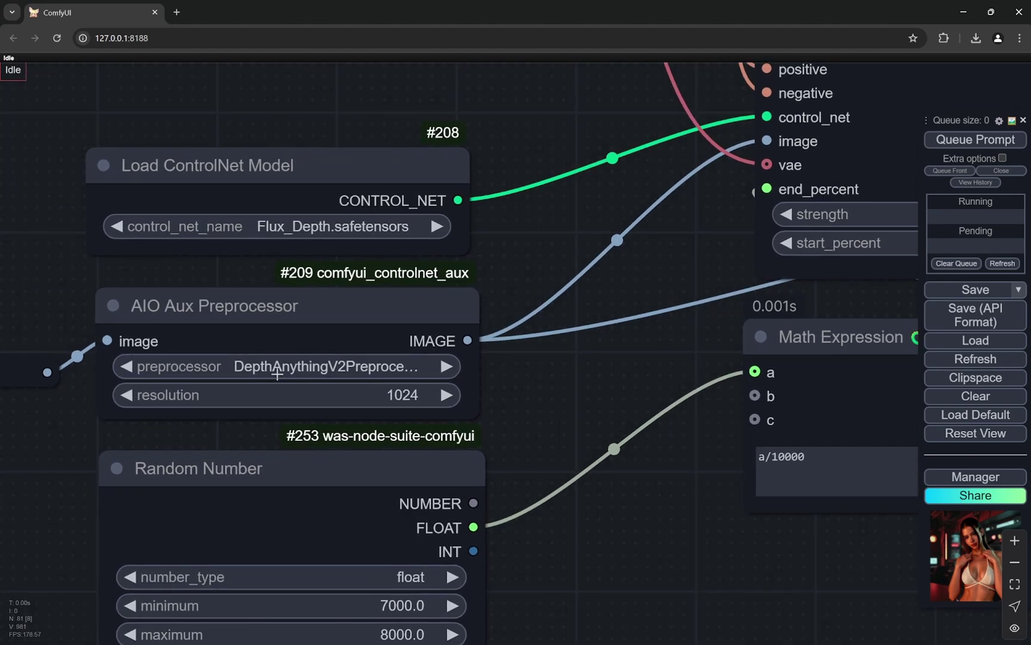
pyautogui.scroll(-4, 392, 369)
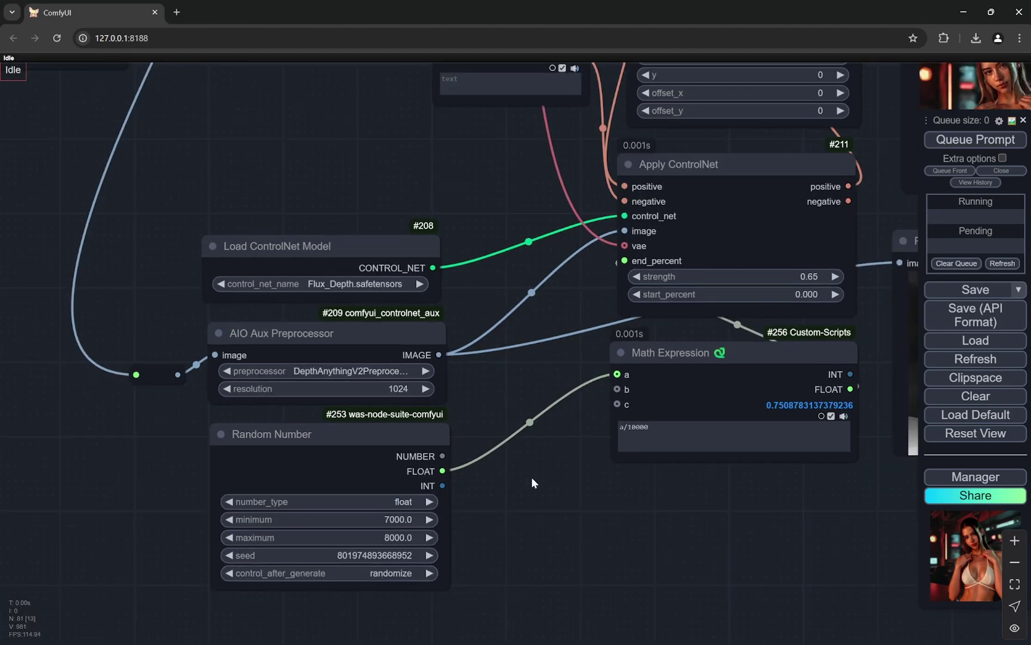
pyautogui.scroll(-1, 531, 477)
pyautogui.scroll(-1, 532, 476)
pyautogui.scroll(-3, 533, 476)
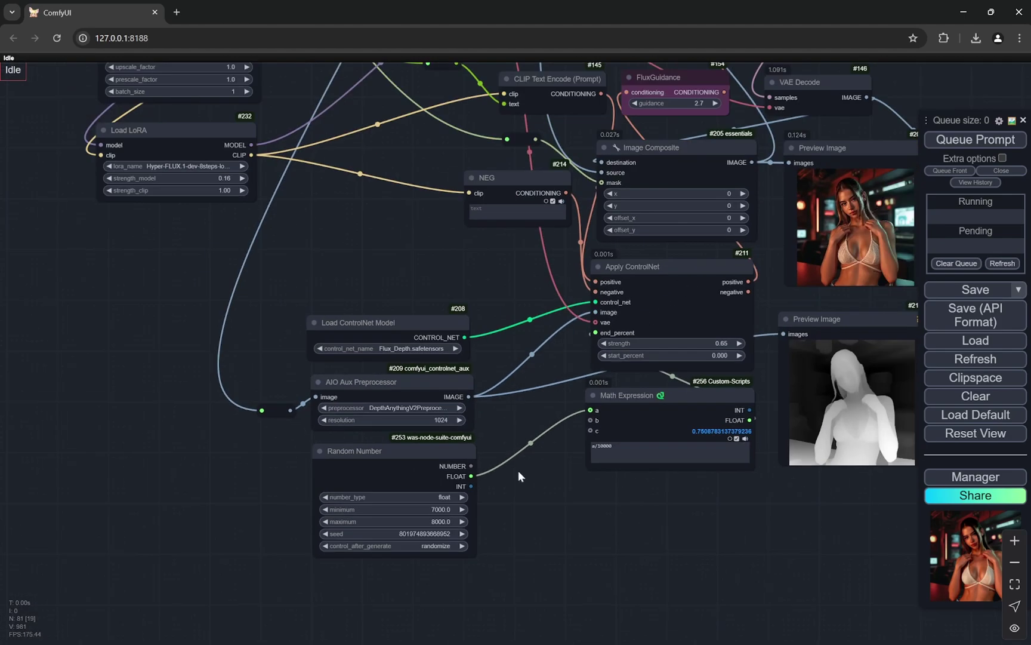
pyautogui.scroll(4, 575, 509)
pyautogui.moveTo(645, 523); pyautogui.dragTo(530, 594)
pyautogui.scroll(-5, 520, 536)
pyautogui.moveTo(803, 412); pyautogui.dragTo(650, 592)
pyautogui.moveTo(753, 336); pyautogui.dragTo(734, 386)
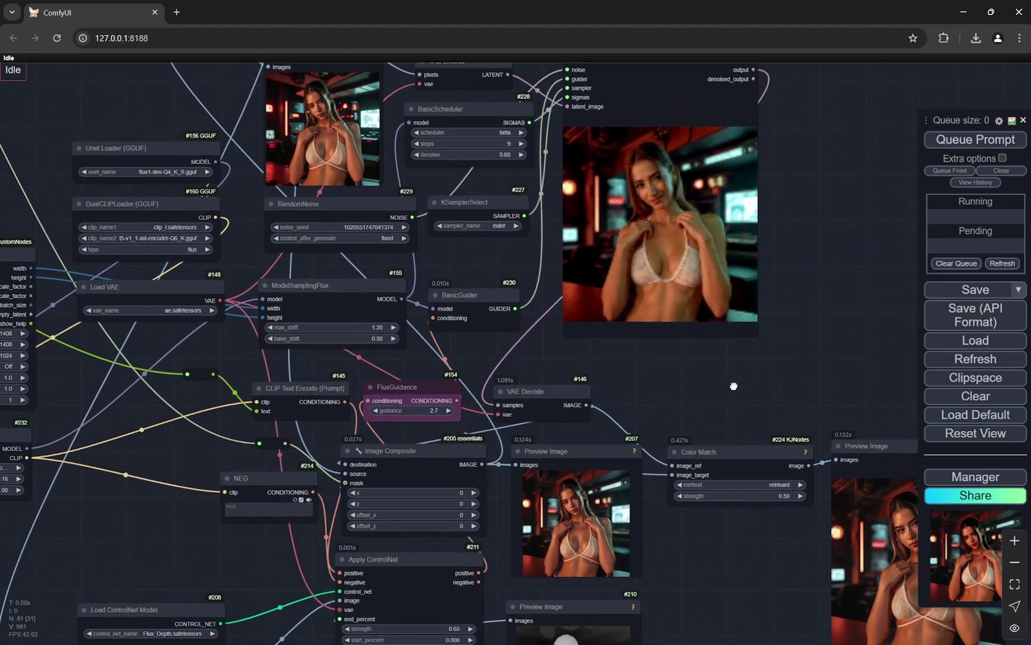
pyautogui.moveTo(736, 523); pyautogui.dragTo(782, 449)
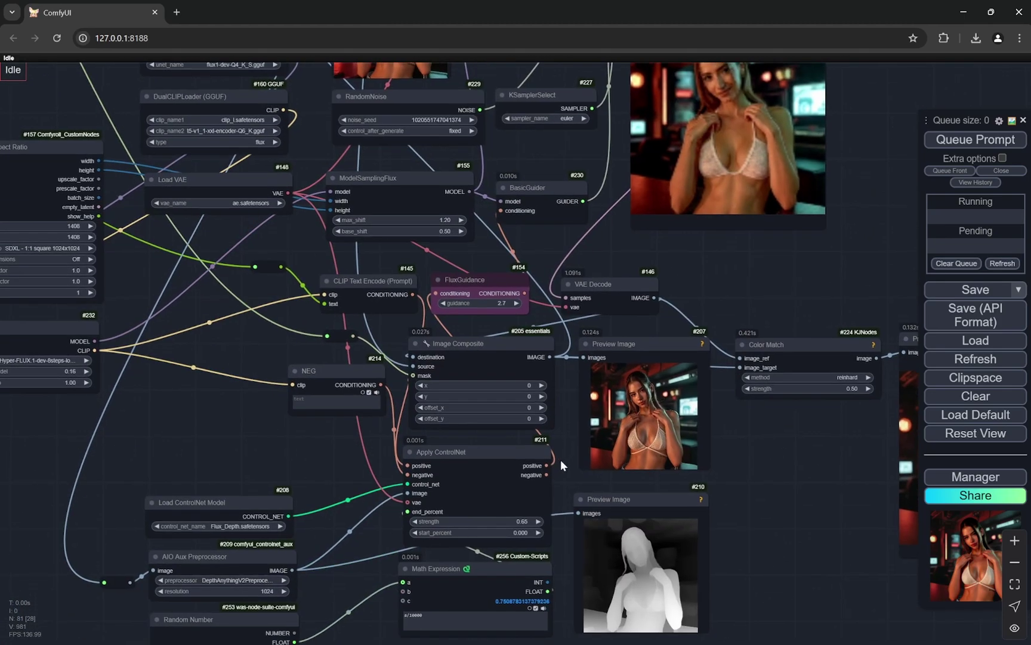
pyautogui.moveTo(690, 260); pyautogui.dragTo(659, 429)
pyautogui.scroll(5, 617, 154)
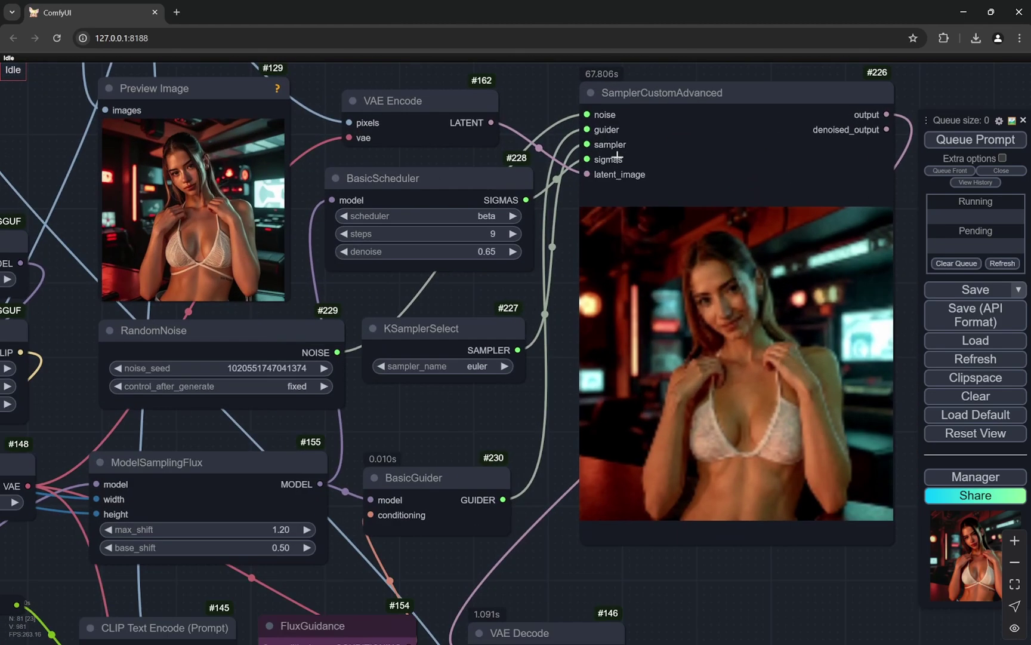
pyautogui.moveTo(732, 585); pyautogui.dragTo(715, 320)
pyautogui.scroll(-5, 716, 326)
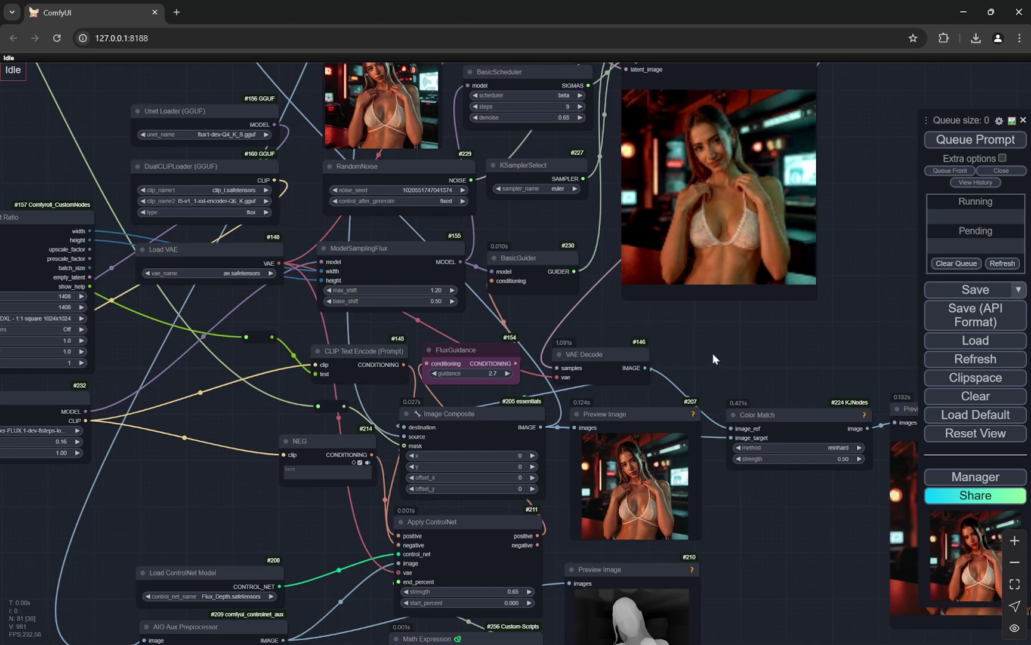
pyautogui.scroll(-3, 712, 353)
pyautogui.scroll(2, 712, 353)
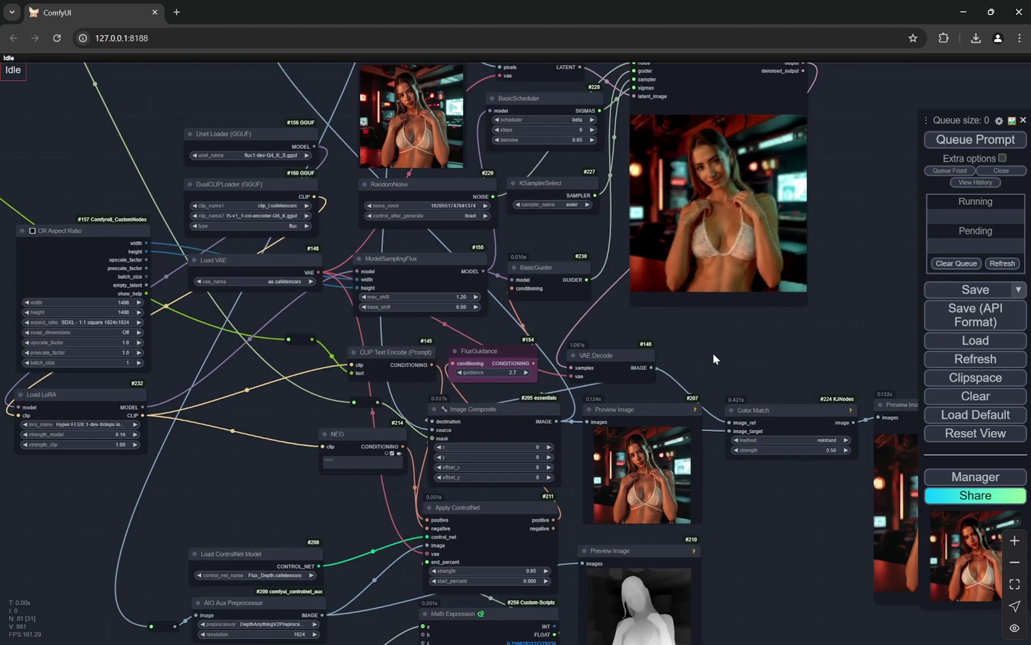
pyautogui.moveTo(712, 353); pyautogui.dragTo(681, 352)
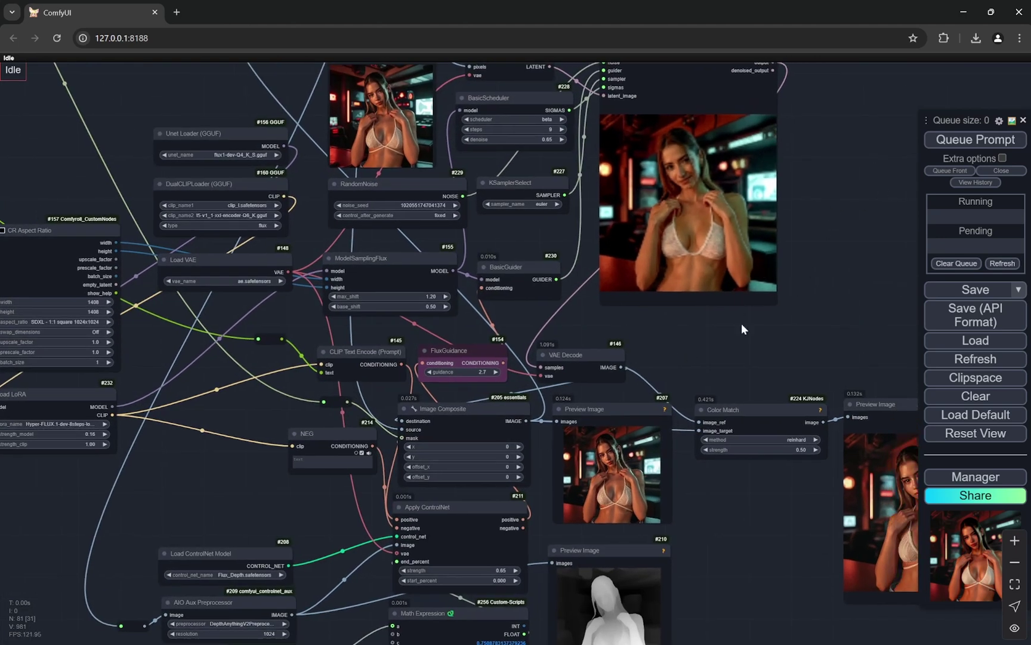
pyautogui.moveTo(738, 328); pyautogui.dragTo(792, 214)
pyautogui.scroll(7, 566, 406)
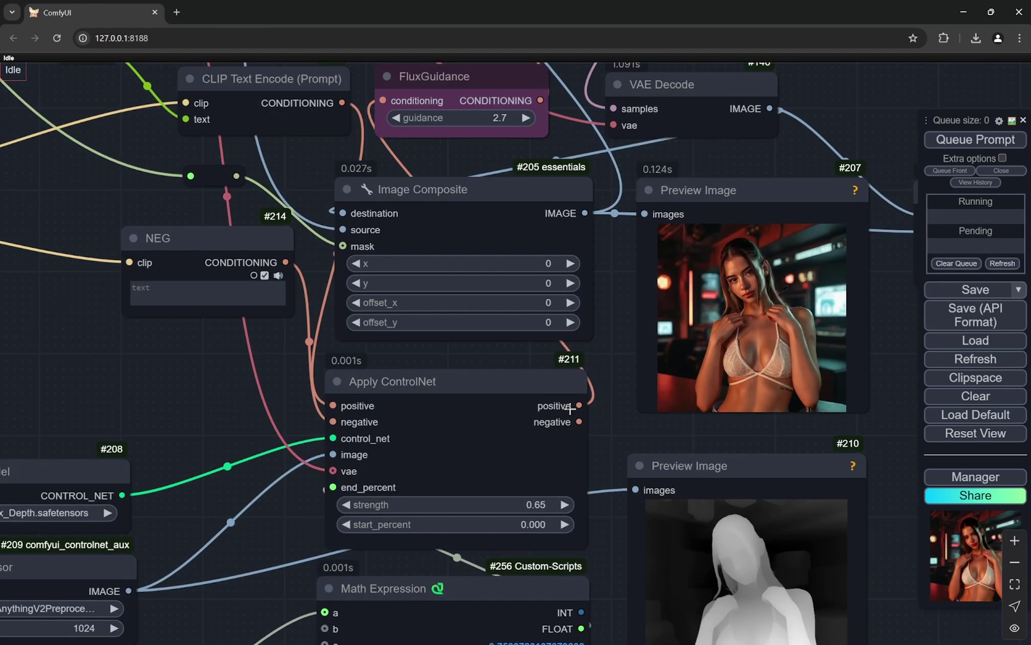
pyautogui.scroll(3, 579, 532)
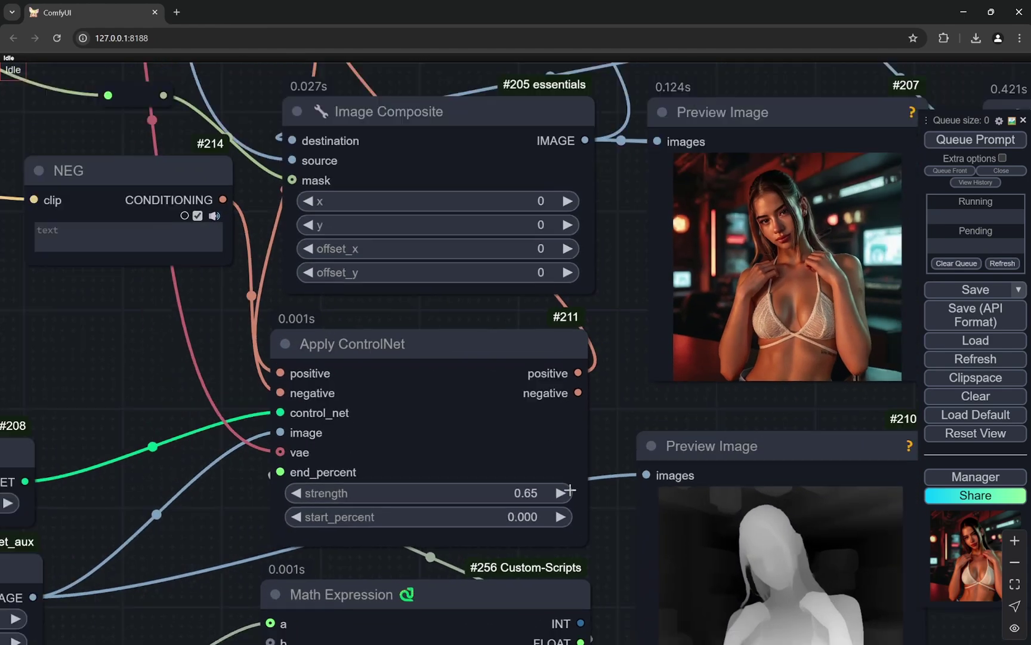
pyautogui.scroll(-3, 569, 489)
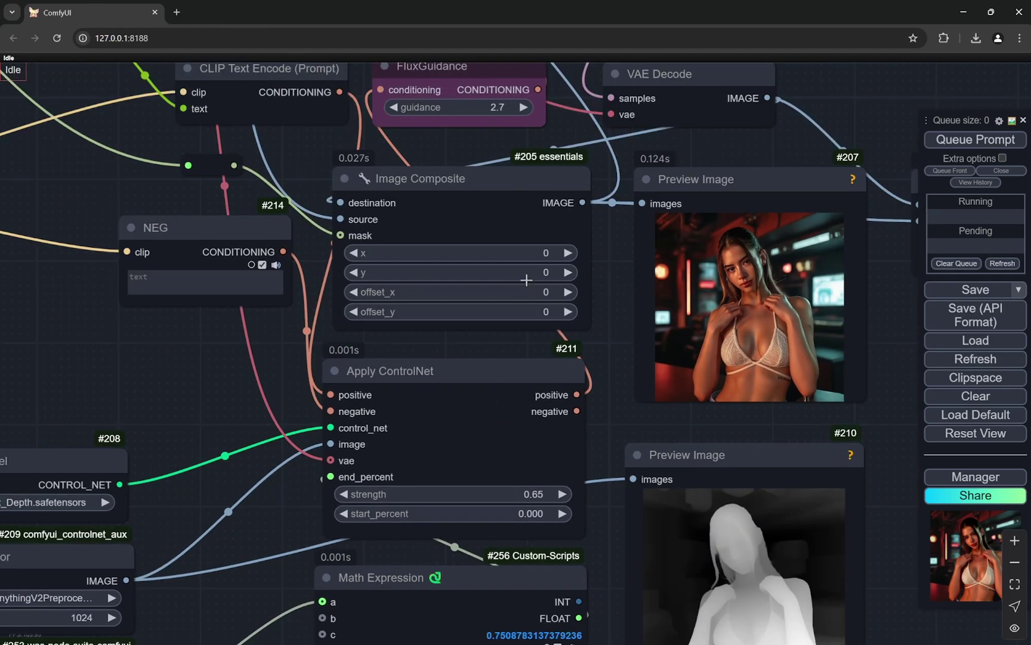
pyautogui.scroll(-6, 546, 298)
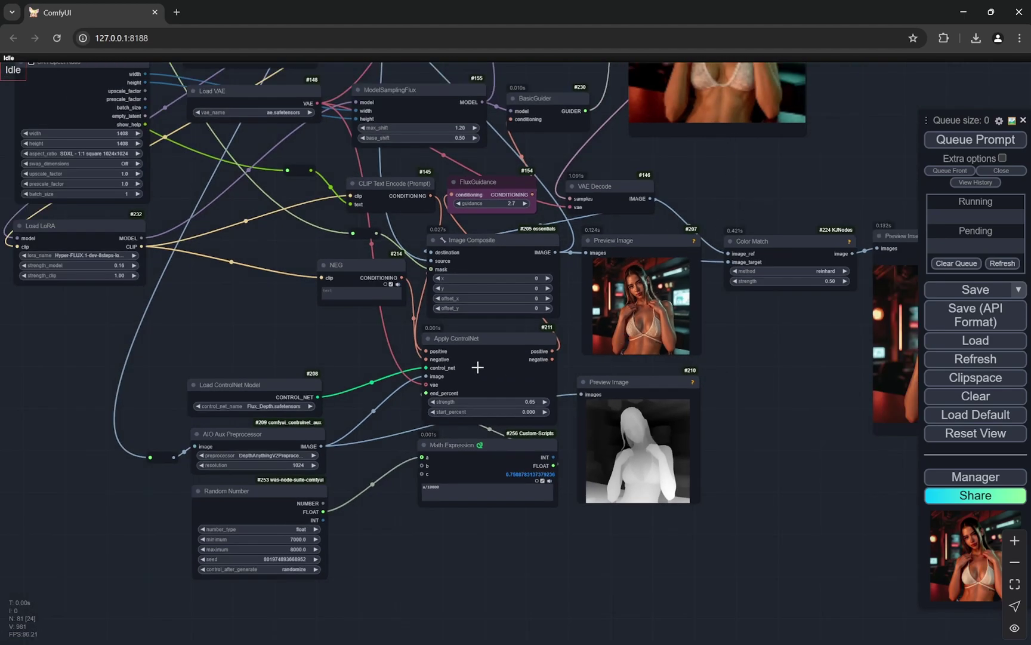
pyautogui.scroll(6, 481, 368)
pyautogui.scroll(4, 514, 365)
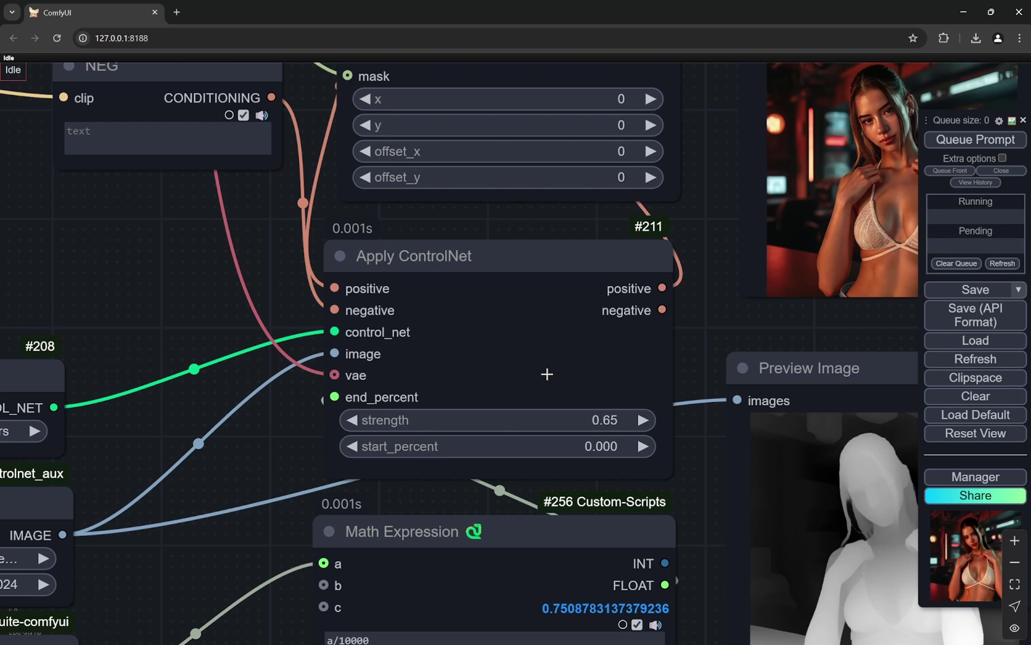
pyautogui.scroll(-4, 547, 374)
pyautogui.moveTo(349, 582); pyautogui.dragTo(509, 442)
pyautogui.scroll(-2, 501, 445)
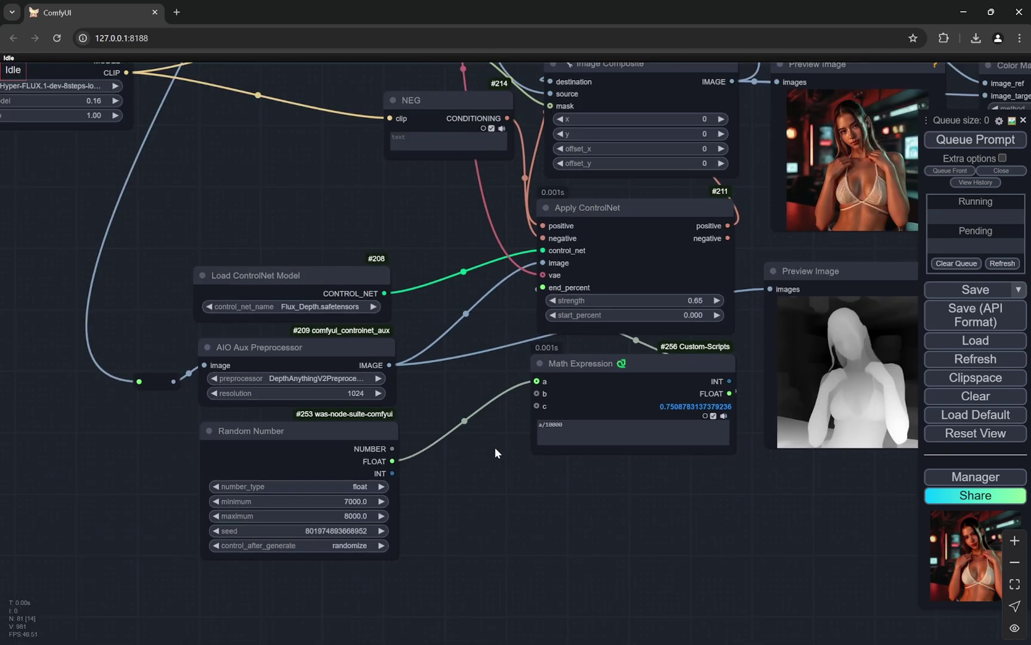
pyautogui.scroll(4, 471, 460)
pyautogui.scroll(-2, 450, 471)
pyautogui.scroll(2, 463, 470)
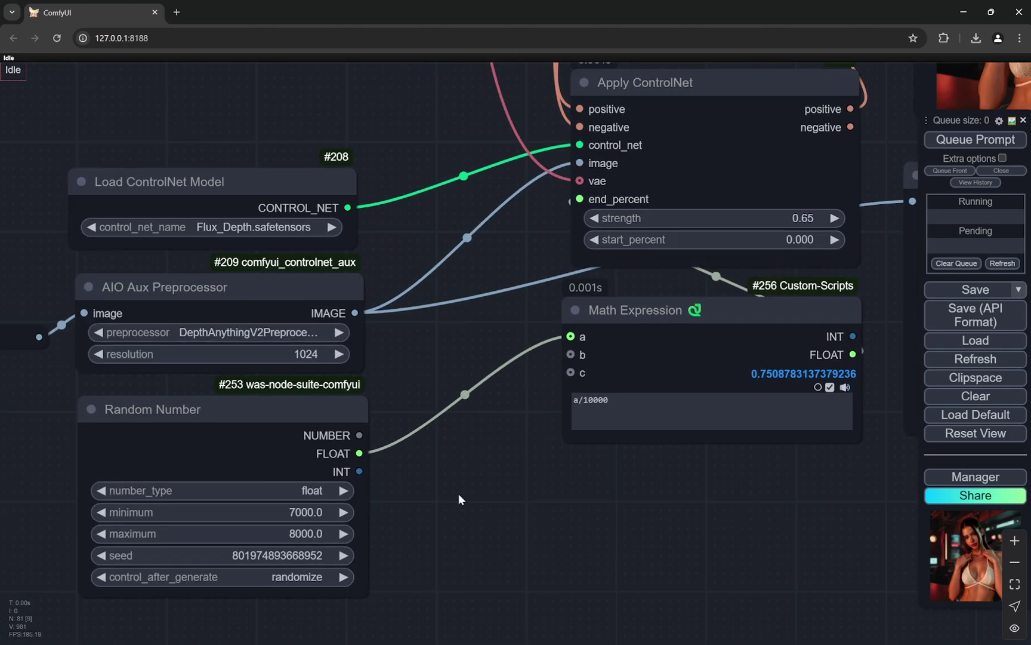
pyautogui.scroll(3, 433, 459)
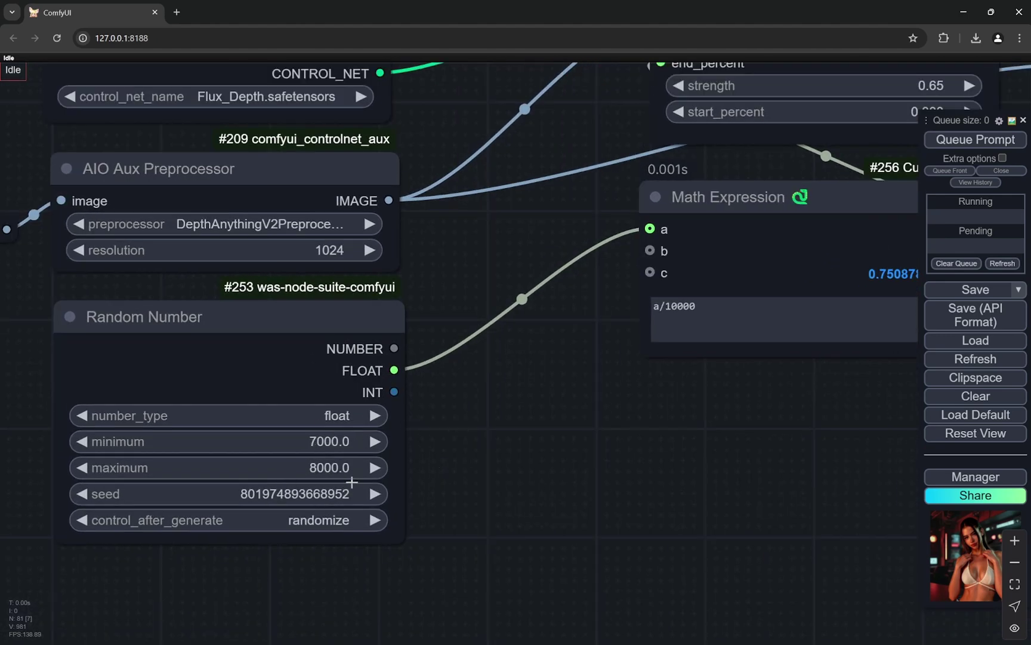
pyautogui.scroll(-3, 352, 482)
pyautogui.moveTo(512, 474); pyautogui.dragTo(404, 555)
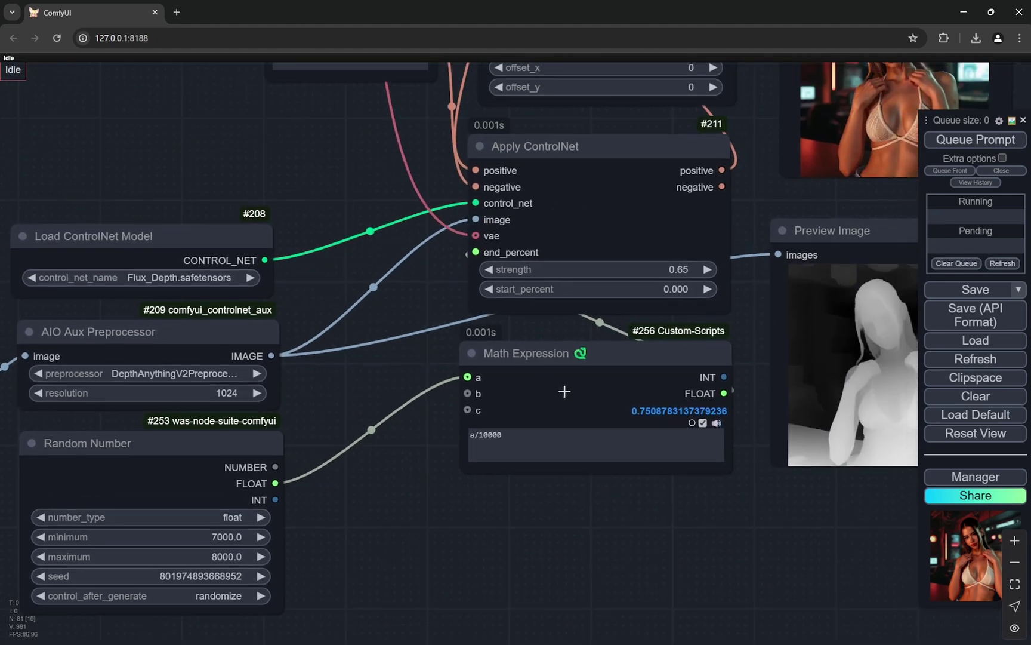
pyautogui.scroll(2, 564, 391)
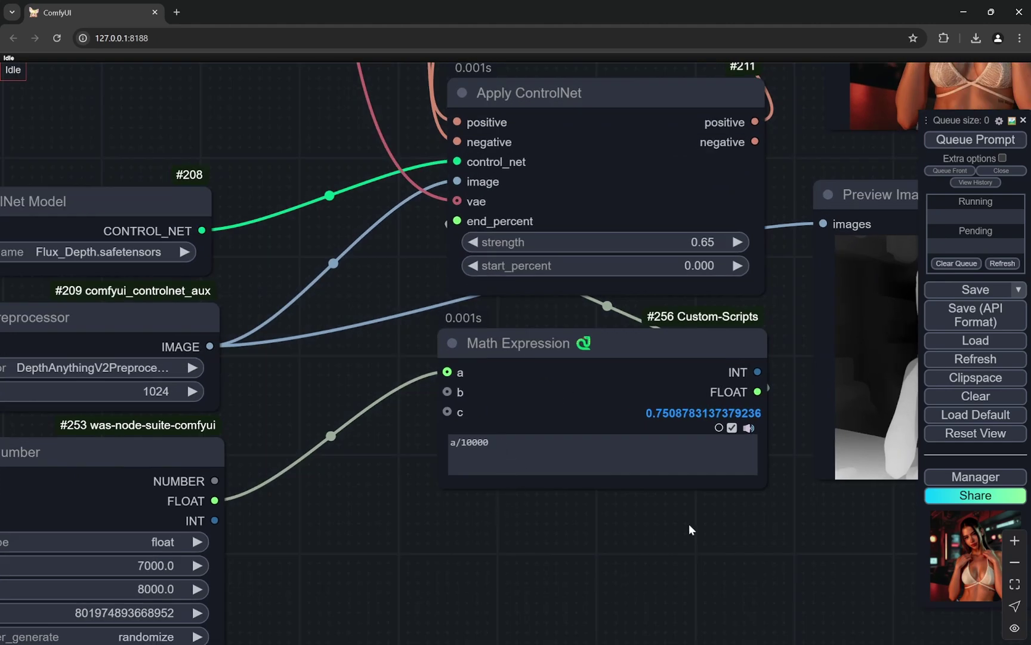
pyautogui.scroll(2, 690, 524)
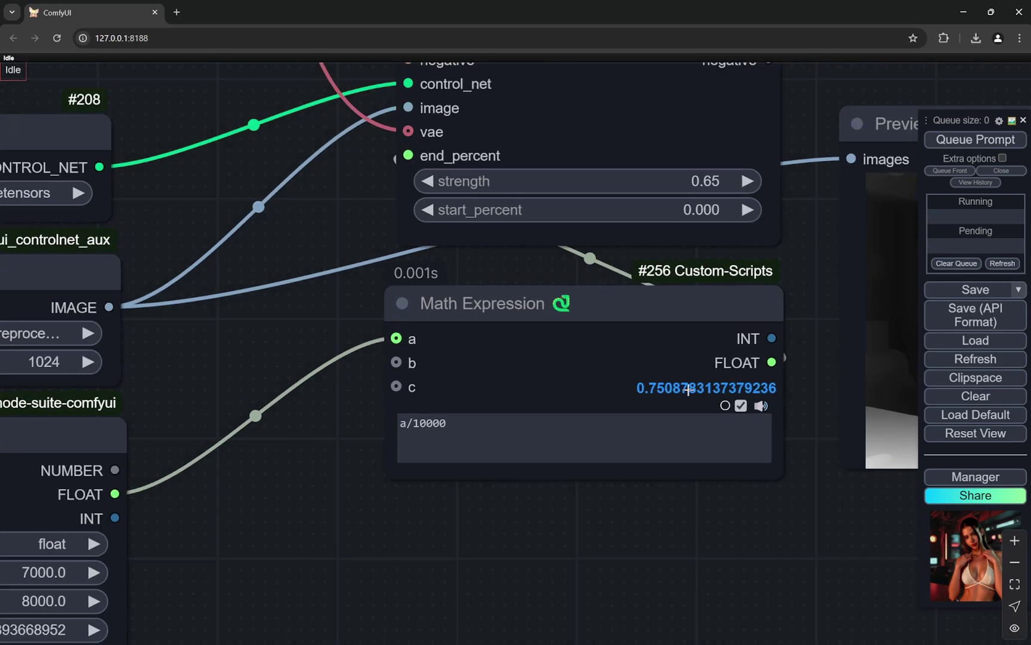
pyautogui.scroll(-6, 565, 551)
pyautogui.moveTo(463, 569); pyautogui.dragTo(490, 479)
pyautogui.scroll(5, 358, 471)
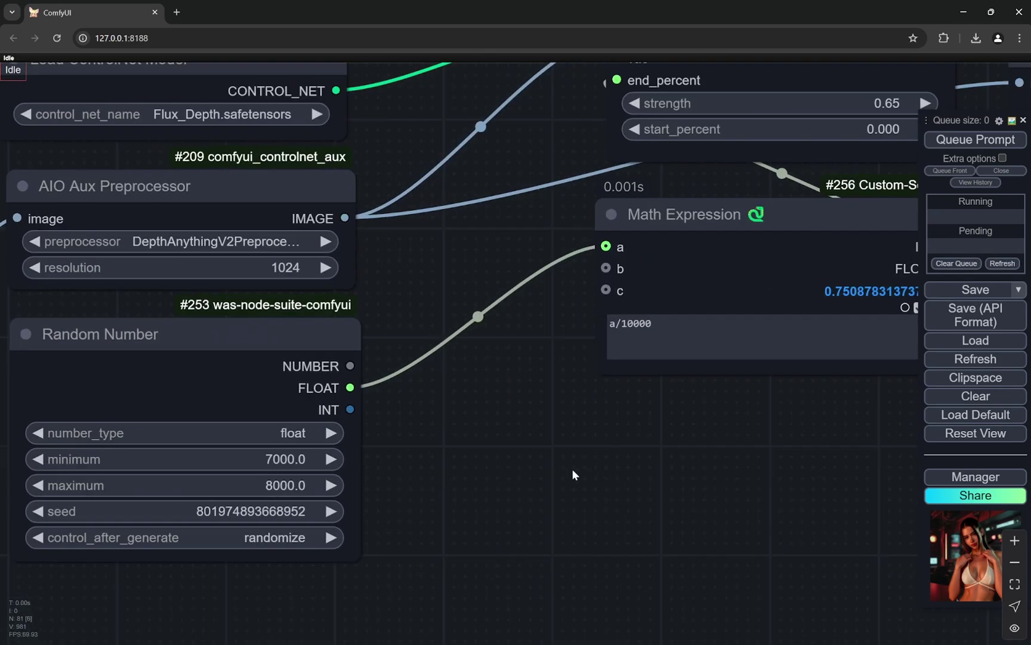
pyautogui.moveTo(721, 428); pyautogui.dragTo(584, 439)
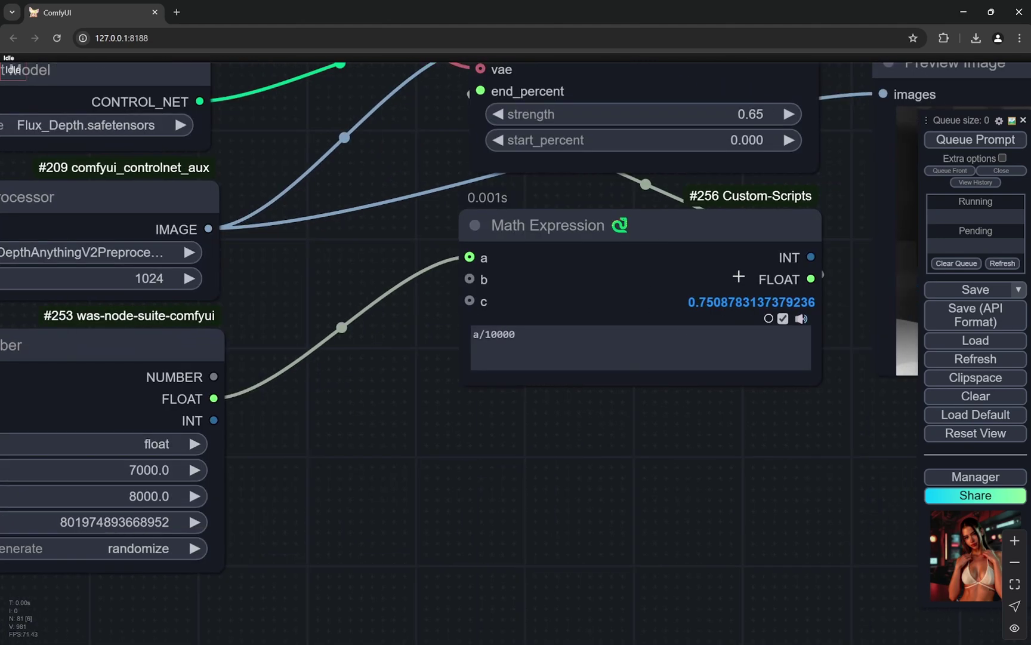
pyautogui.scroll(-1, 650, 472)
pyautogui.moveTo(650, 472); pyautogui.dragTo(698, 633)
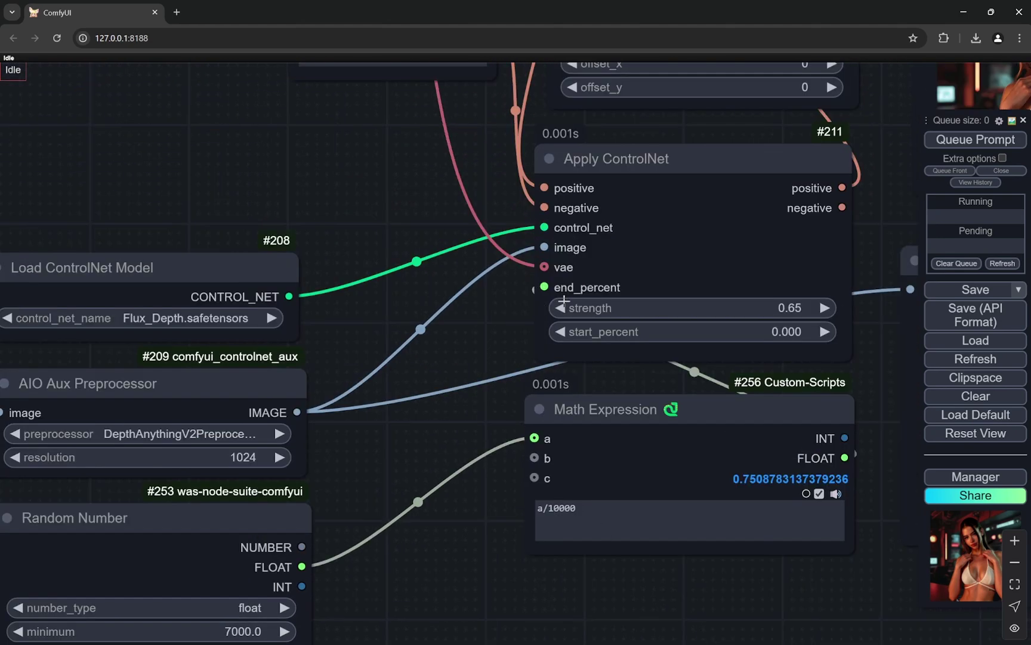
pyautogui.scroll(-3, 468, 354)
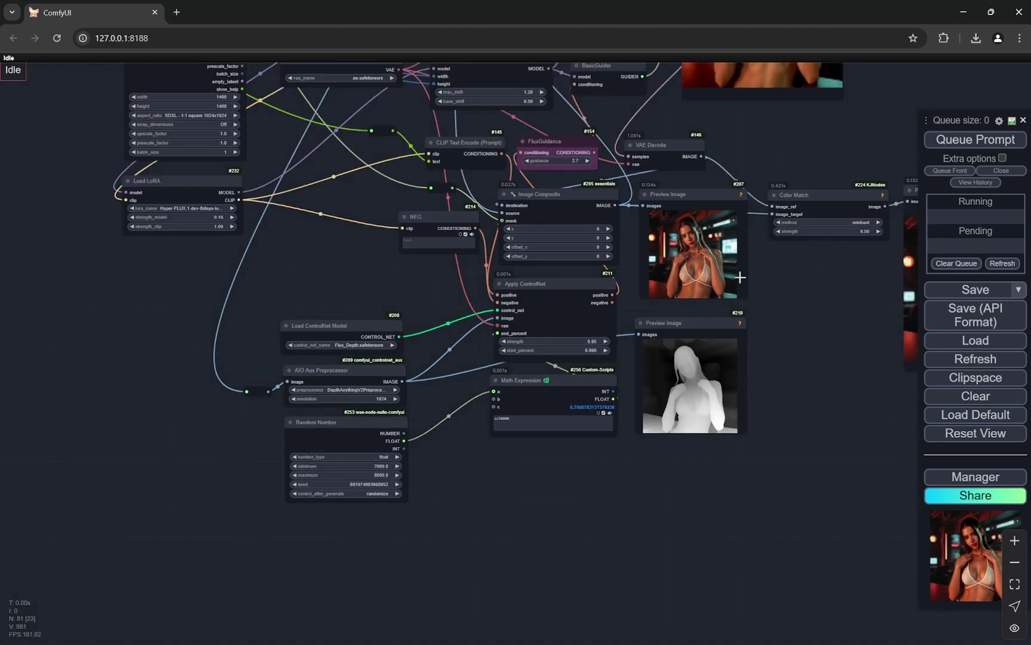
pyautogui.scroll(2, 742, 276)
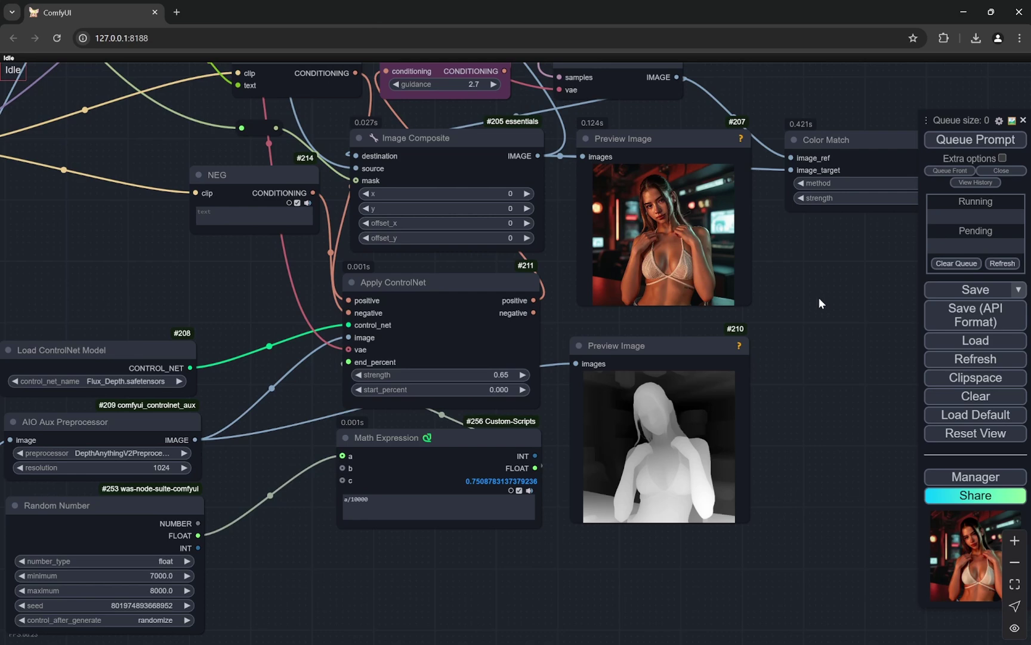
pyautogui.moveTo(282, 581); pyautogui.dragTo(352, 513)
pyautogui.scroll(3, 352, 513)
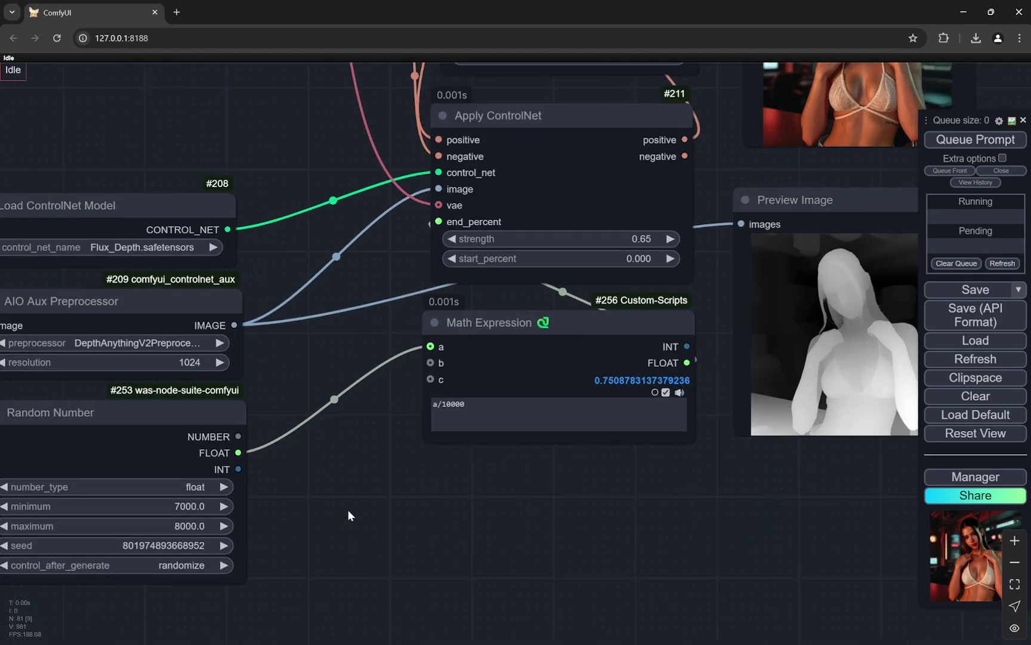
pyautogui.scroll(3, 335, 495)
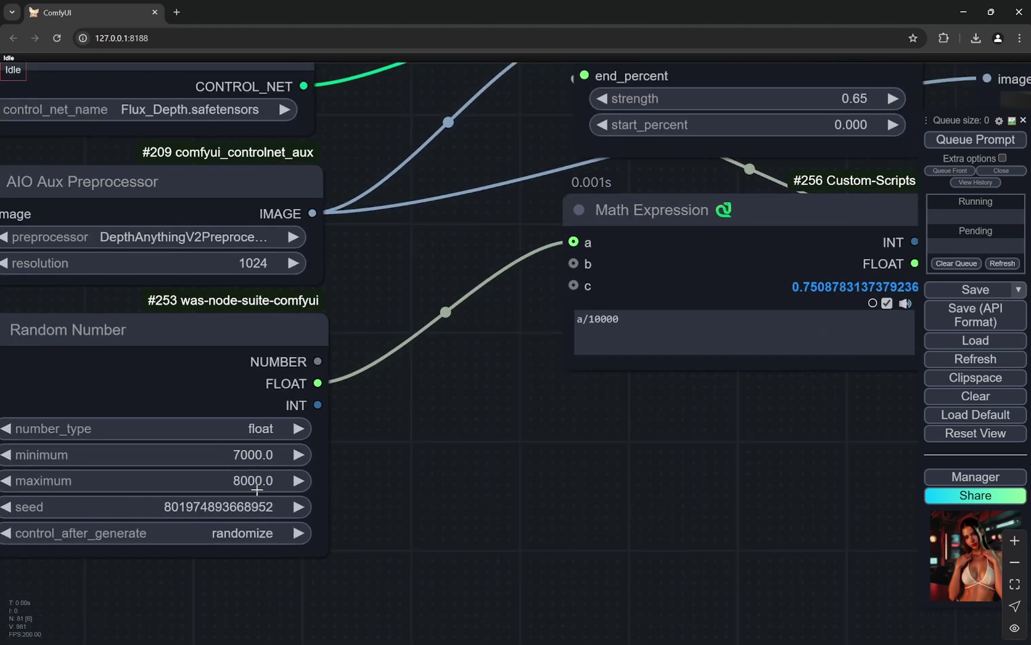
pyautogui.scroll(-5, 387, 473)
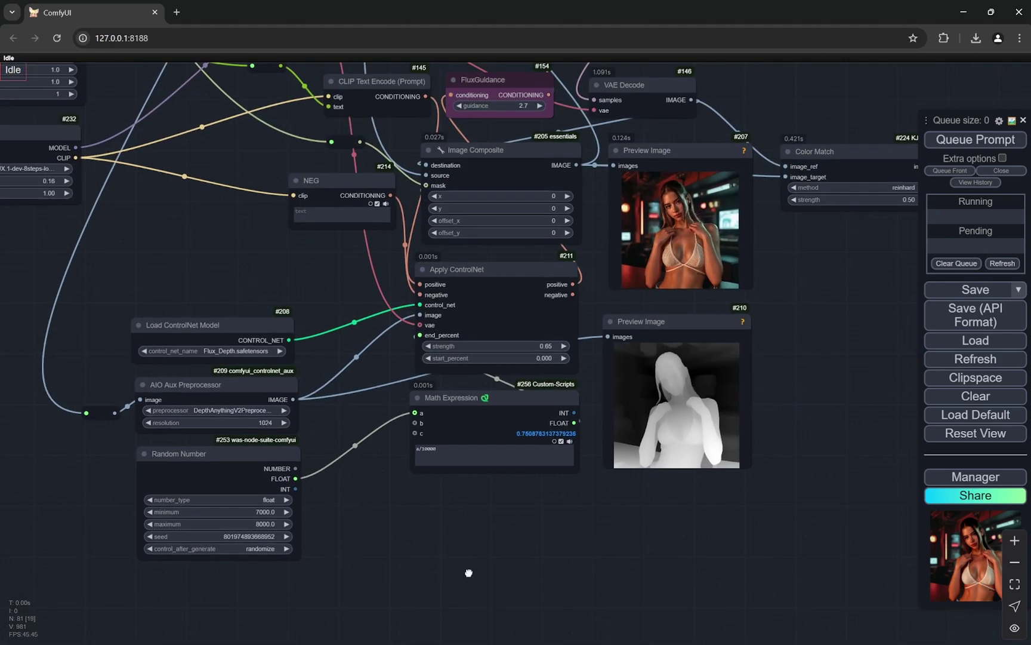
pyautogui.scroll(-5, 782, 436)
pyautogui.moveTo(823, 397); pyautogui.dragTo(688, 481)
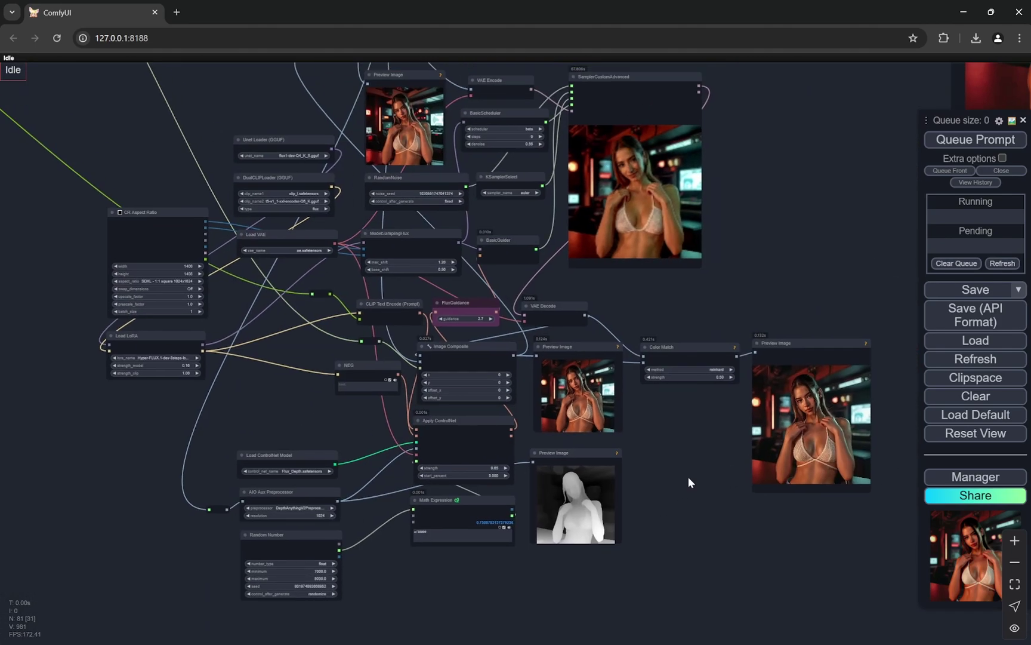
pyautogui.scroll(7, 627, 362)
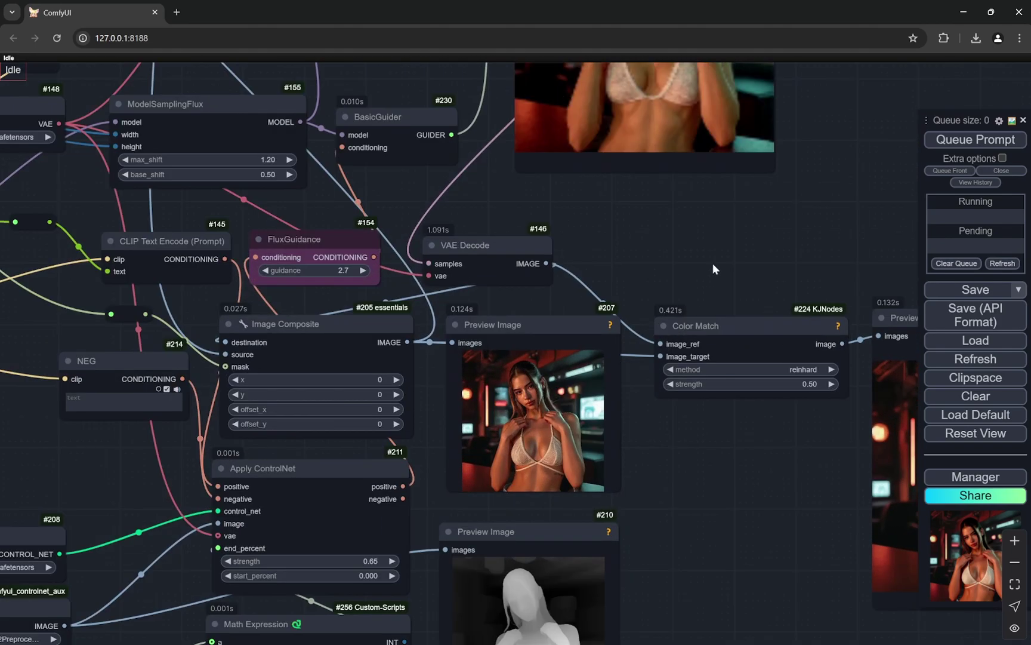
pyautogui.moveTo(712, 264); pyautogui.dragTo(709, 507)
pyautogui.scroll(-3, 709, 507)
pyautogui.scroll(6, 596, 311)
pyautogui.scroll(-6, 908, 418)
pyautogui.scroll(6, 380, 292)
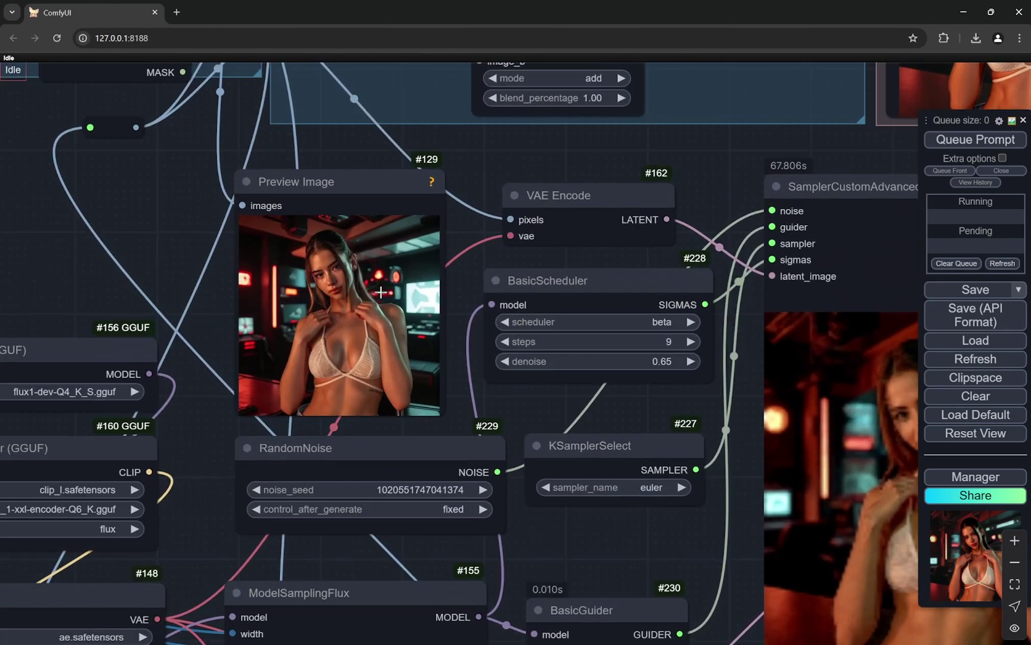
pyautogui.moveTo(545, 387); pyautogui.dragTo(426, 352)
pyautogui.scroll(-8, 686, 414)
pyautogui.moveTo(761, 591); pyautogui.dragTo(739, 310)
pyautogui.scroll(3, 734, 537)
pyautogui.moveTo(832, 436); pyautogui.dragTo(751, 611)
pyautogui.moveTo(842, 267); pyautogui.dragTo(829, 428)
pyautogui.scroll(3, 753, 289)
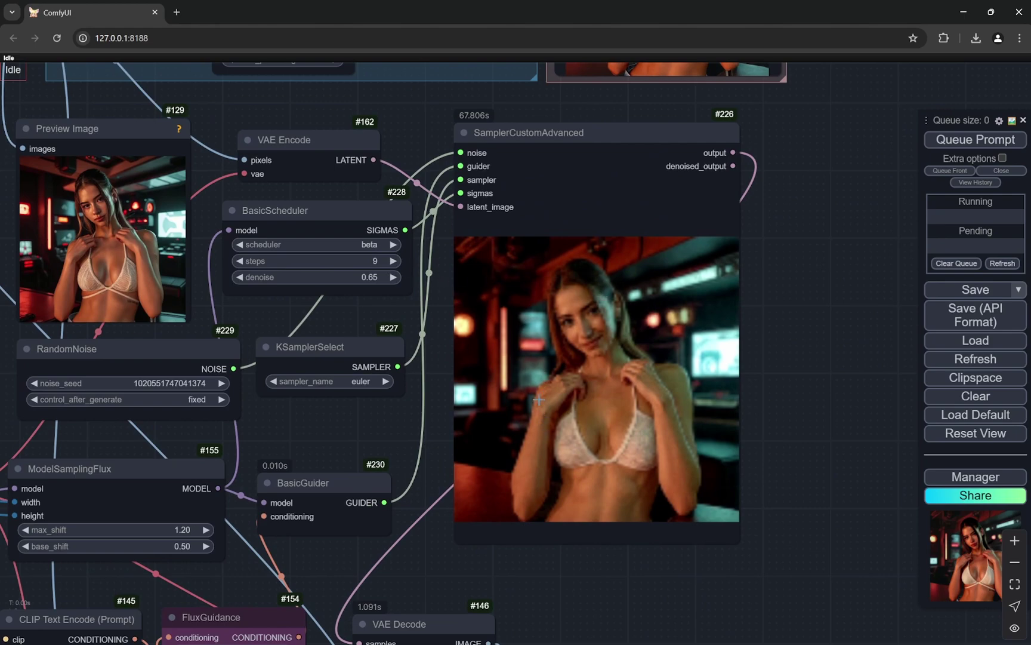
pyautogui.scroll(-6, 824, 356)
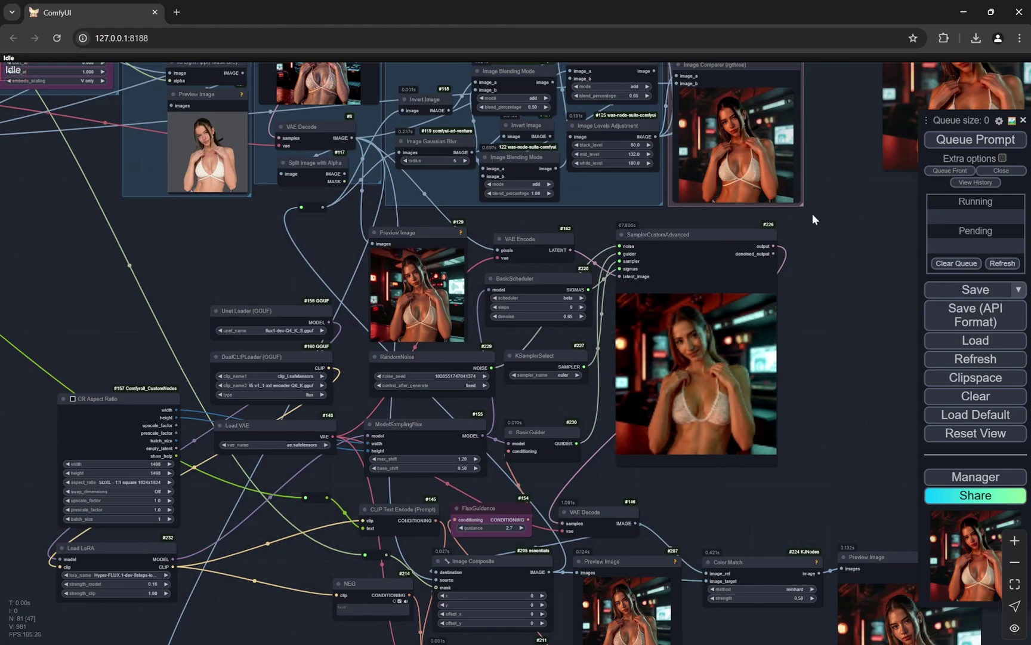
pyautogui.moveTo(797, 188); pyautogui.dragTo(778, 327)
pyautogui.scroll(6, 777, 328)
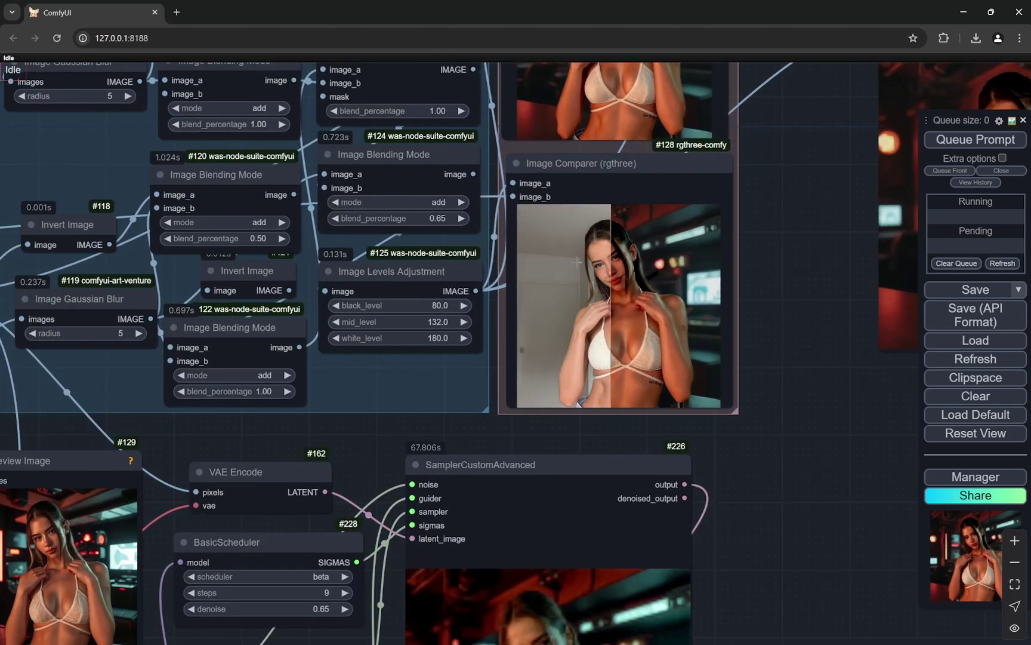
pyautogui.moveTo(776, 571); pyautogui.dragTo(828, 253)
pyautogui.moveTo(838, 472); pyautogui.dragTo(841, 192)
pyautogui.scroll(-5, 841, 192)
pyautogui.scroll(5, 692, 483)
pyautogui.scroll(1, 756, 418)
pyautogui.moveTo(758, 412); pyautogui.dragTo(728, 352)
pyautogui.scroll(-6, 735, 493)
pyautogui.scroll(5, 707, 436)
pyautogui.scroll(-6, 693, 480)
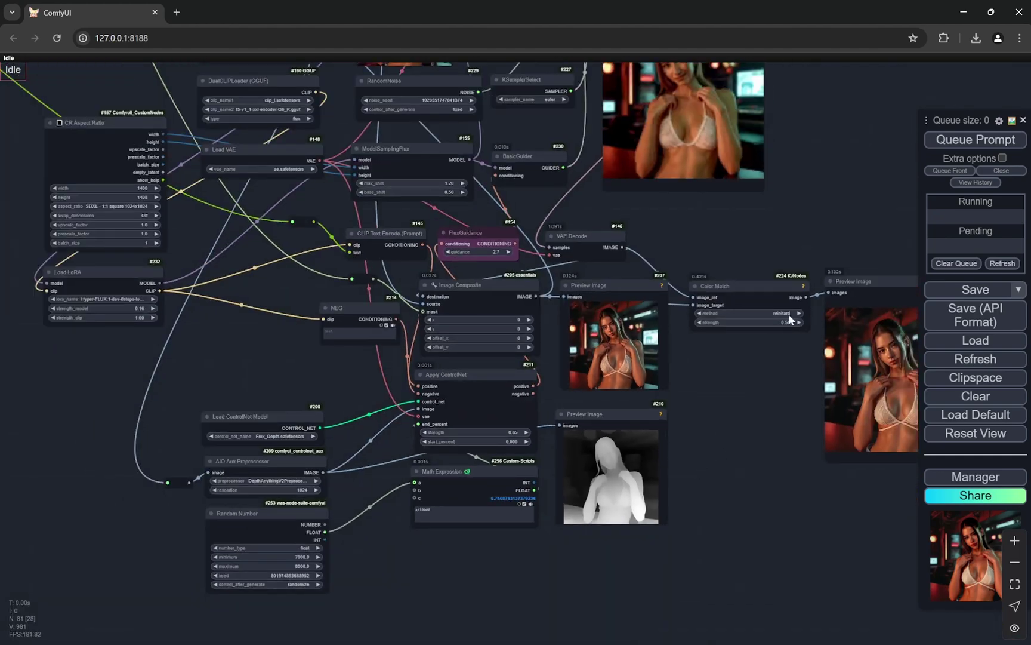
pyautogui.moveTo(815, 244); pyautogui.dragTo(750, 471)
pyautogui.scroll(6, 749, 357)
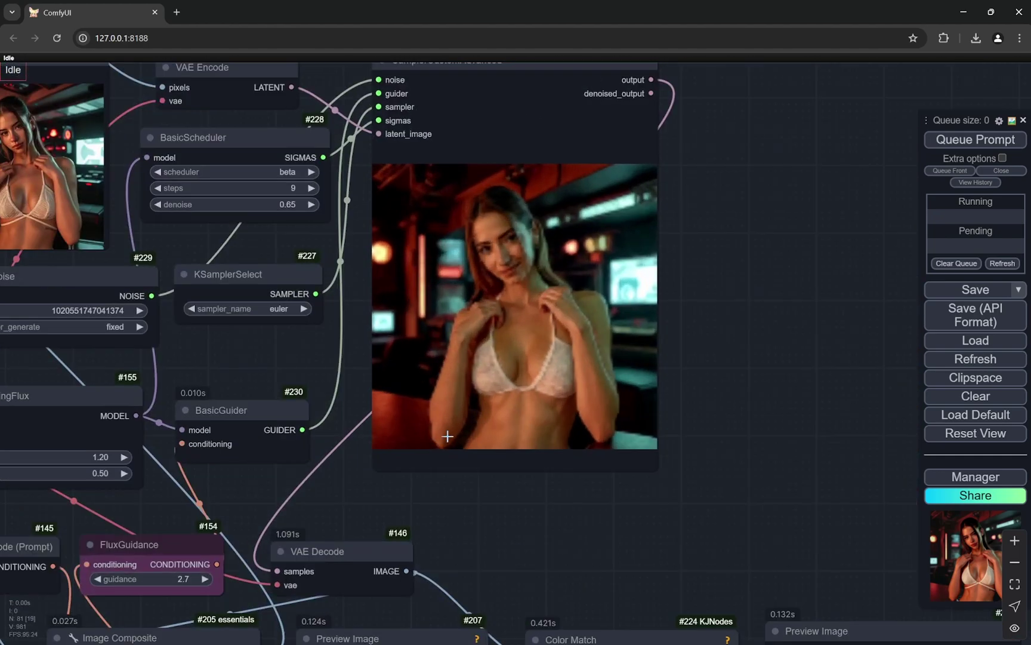
pyautogui.scroll(-7, 758, 308)
pyautogui.scroll(2, 564, 458)
pyautogui.scroll(-6, 563, 459)
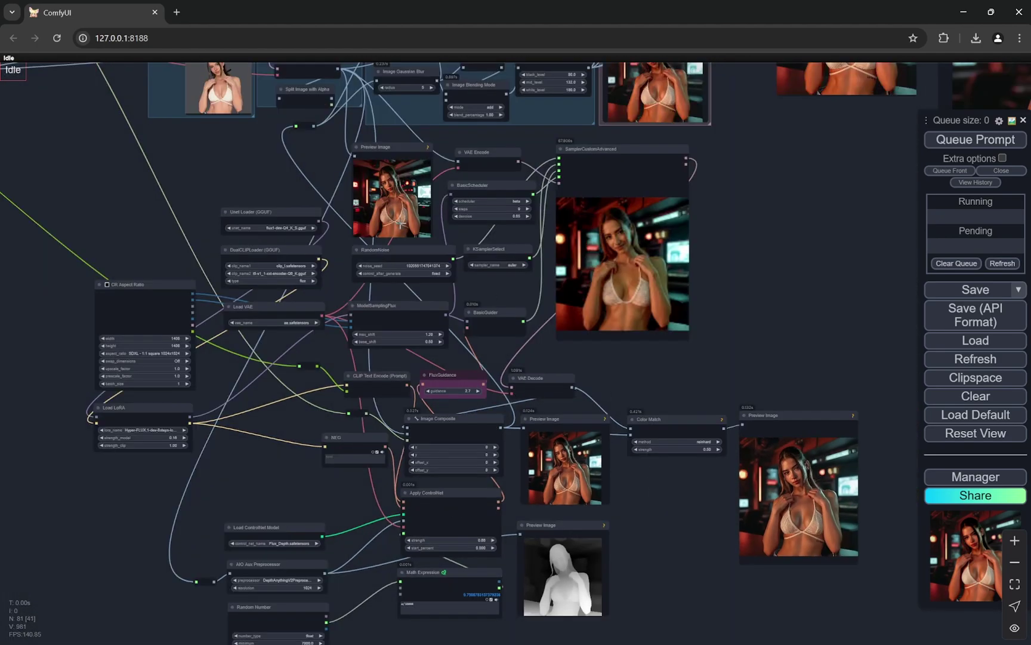
pyautogui.scroll(13, 397, 225)
pyautogui.scroll(-3, 224, 270)
pyautogui.moveTo(220, 269); pyautogui.dragTo(180, 489)
pyautogui.scroll(-6, 180, 488)
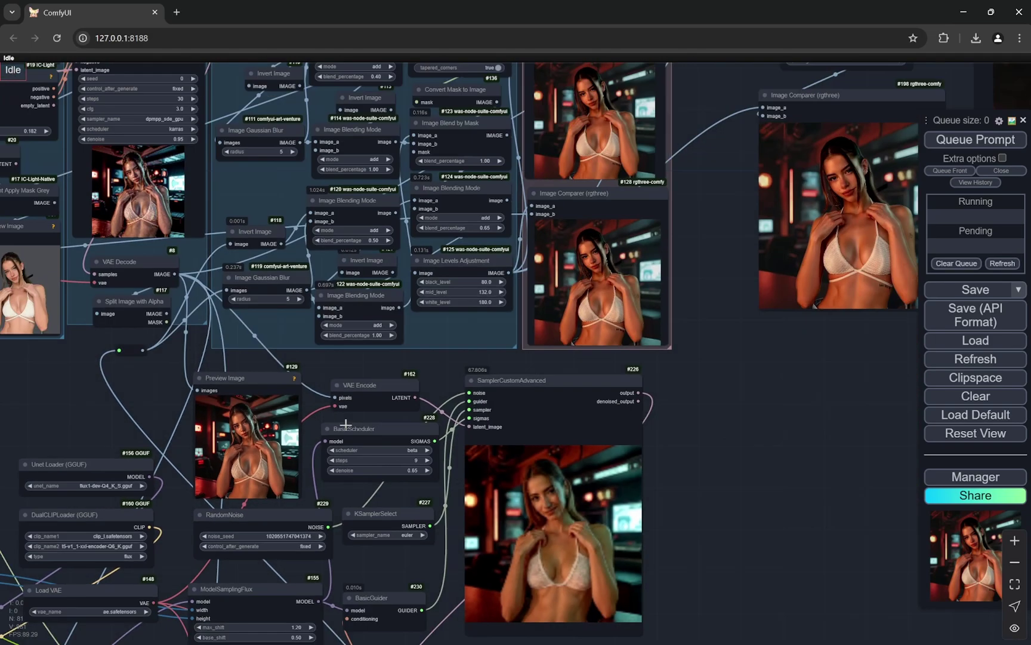
pyautogui.scroll(2, 506, 403)
pyautogui.scroll(10, 261, 535)
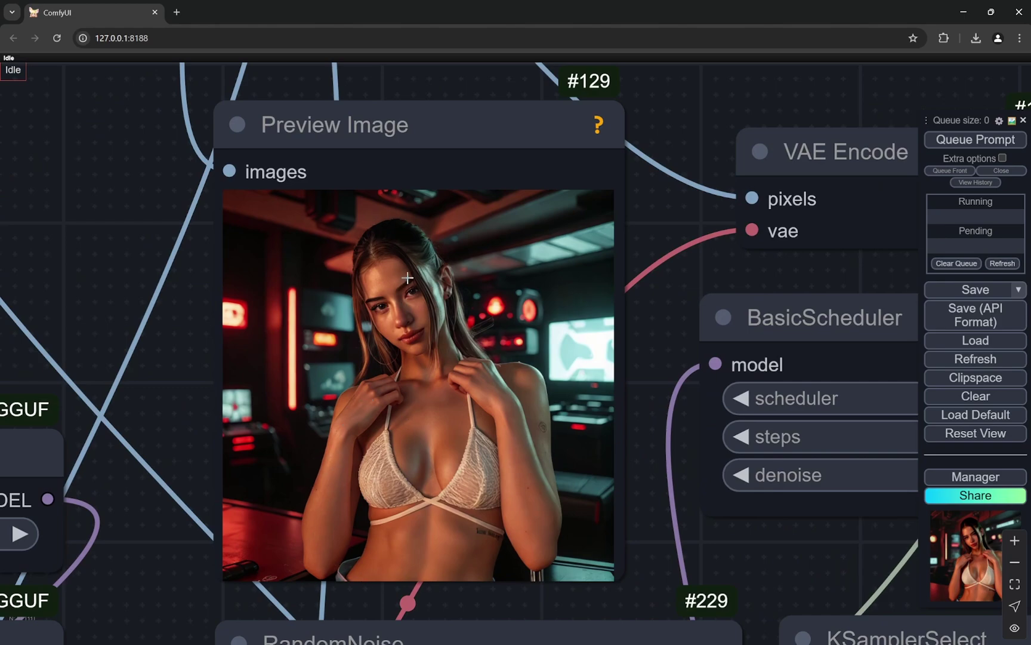
pyautogui.scroll(-12, 408, 277)
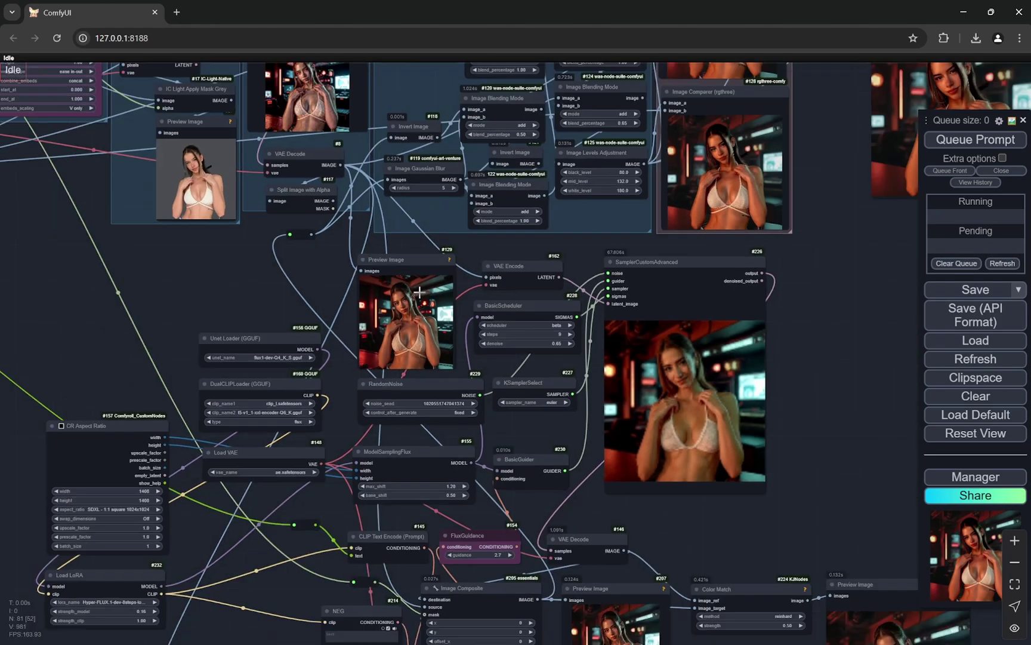
pyautogui.moveTo(557, 255); pyautogui.dragTo(497, 358)
pyautogui.scroll(10, 708, 246)
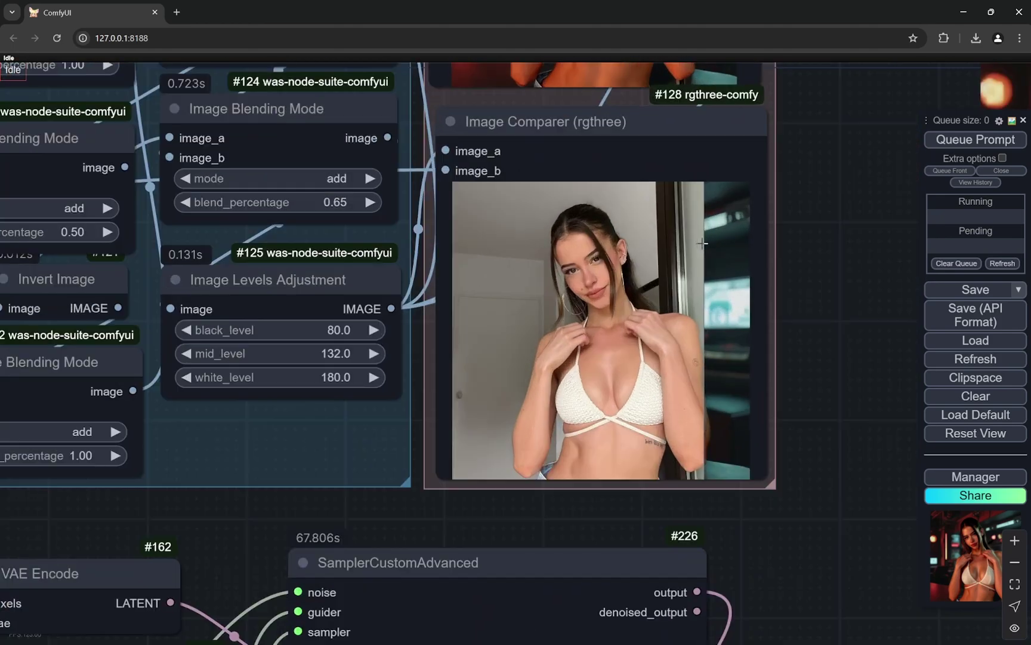
pyautogui.scroll(-5, 681, 285)
pyautogui.moveTo(750, 239); pyautogui.dragTo(750, 402)
pyautogui.scroll(6, 234, 109)
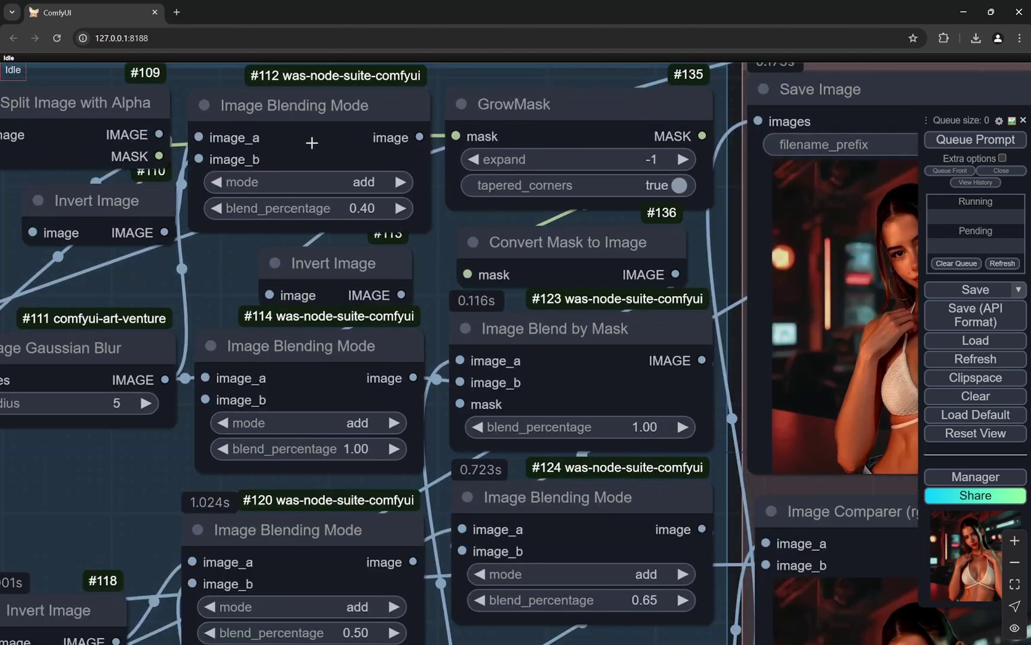
pyautogui.scroll(-8, 299, 206)
pyautogui.moveTo(744, 462); pyautogui.dragTo(758, 335)
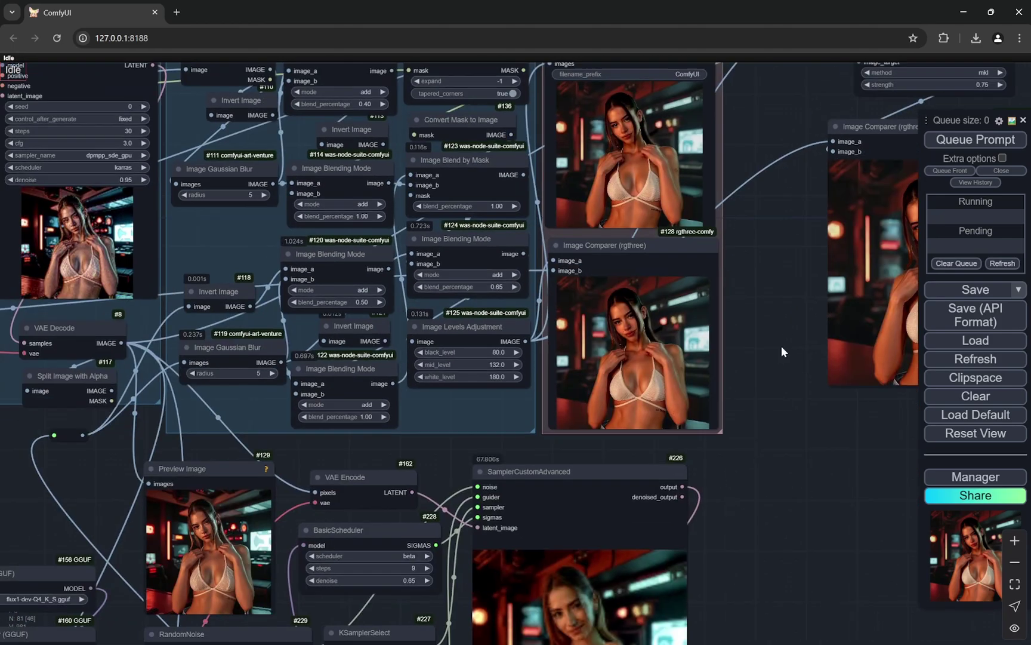
pyautogui.scroll(8, 748, 338)
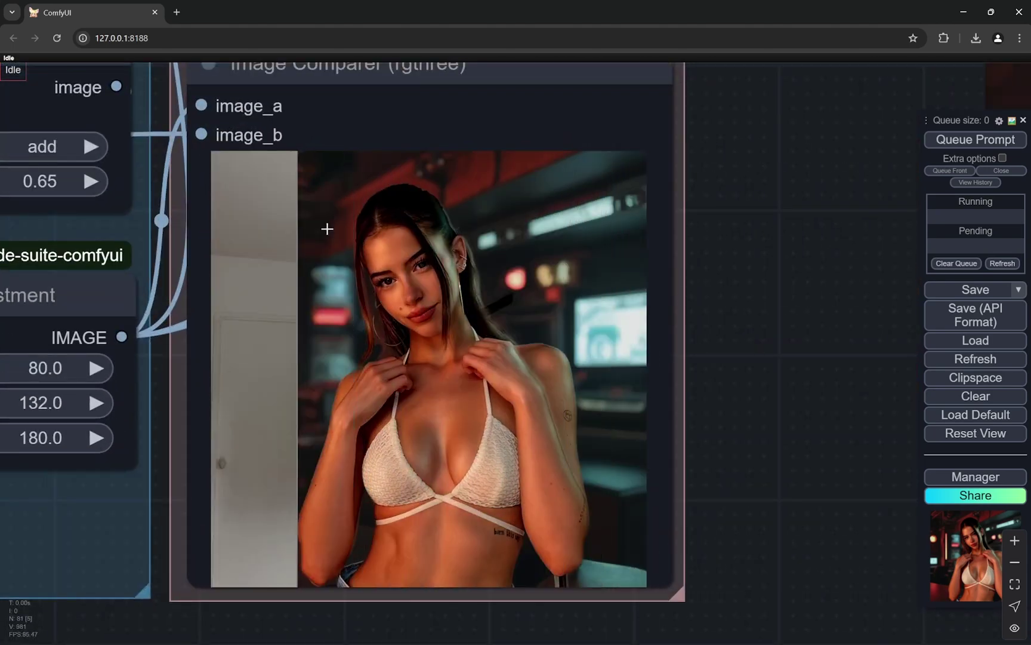
pyautogui.scroll(-10, 755, 408)
pyautogui.scroll(-6, 846, 409)
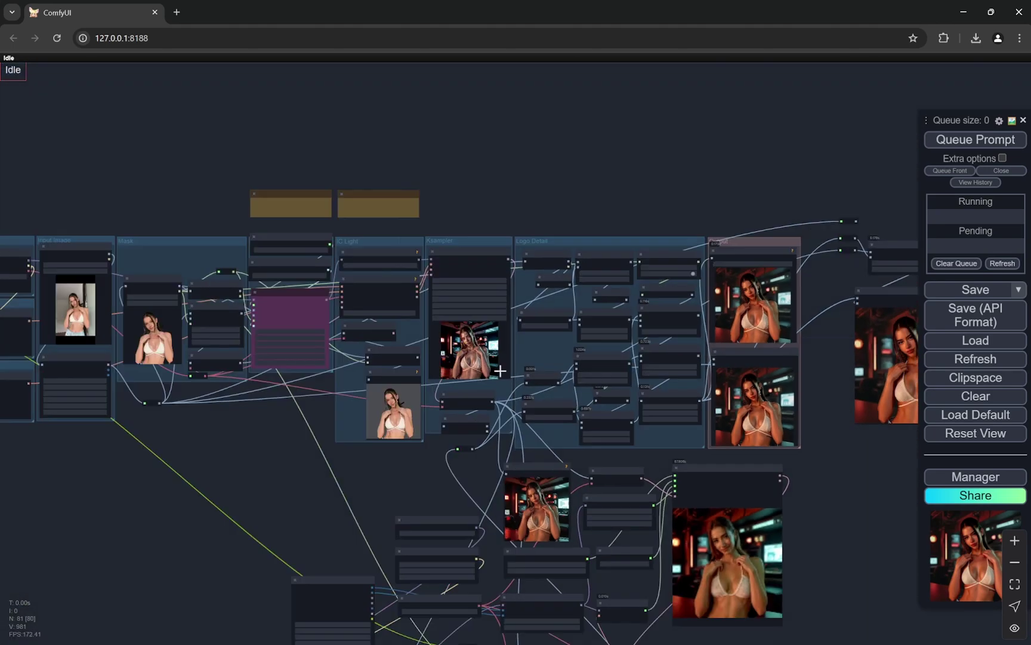
pyautogui.scroll(12, 412, 430)
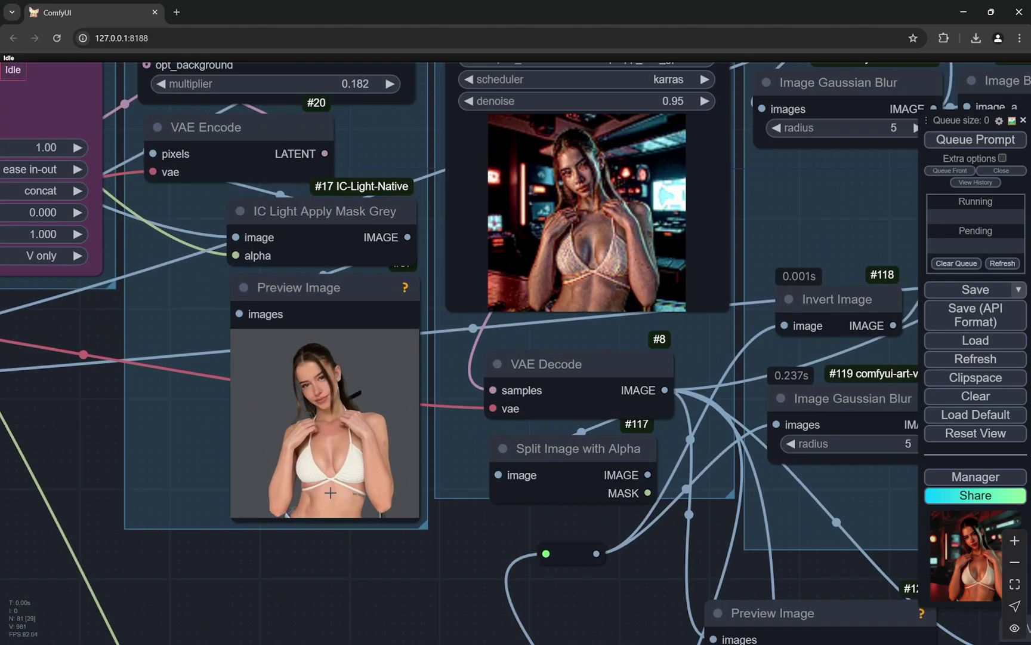
pyautogui.scroll(-5, 331, 495)
pyautogui.moveTo(420, 589); pyautogui.dragTo(426, 453)
pyautogui.scroll(3, 426, 453)
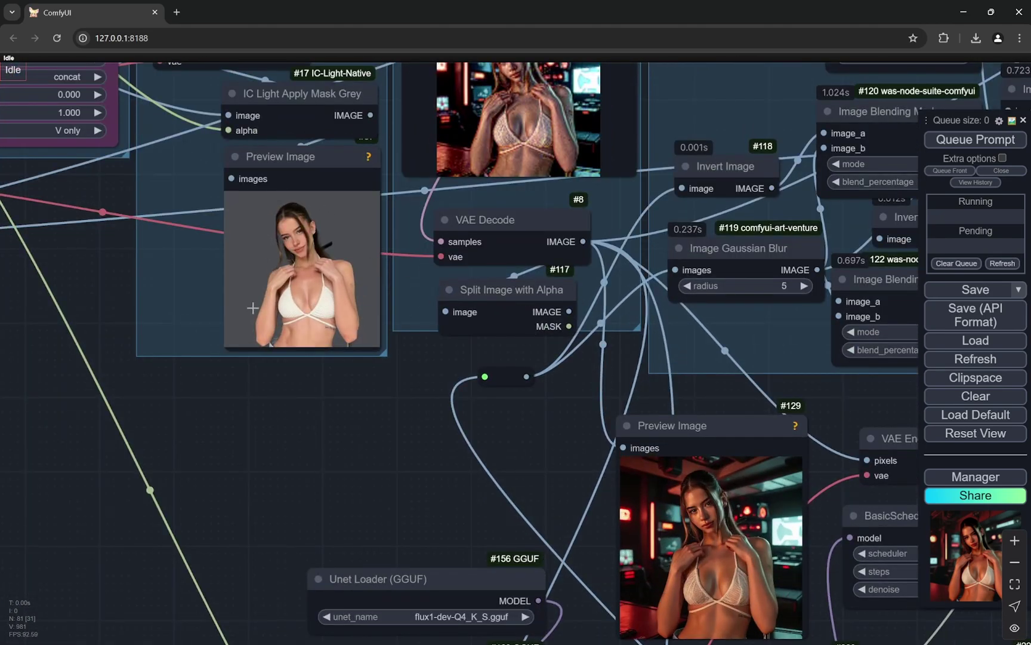
pyautogui.scroll(-7, 263, 449)
pyautogui.moveTo(422, 518); pyautogui.dragTo(210, 239)
pyautogui.scroll(4, 210, 239)
pyautogui.scroll(-5, 208, 233)
pyautogui.scroll(-1, 208, 227)
pyautogui.moveTo(157, 220); pyautogui.dragTo(265, 378)
pyautogui.scroll(5, 226, 321)
pyautogui.scroll(-6, 226, 321)
pyautogui.moveTo(216, 332); pyautogui.dragTo(518, 460)
pyautogui.scroll(3, 245, 388)
pyautogui.moveTo(242, 383); pyautogui.dragTo(314, 412)
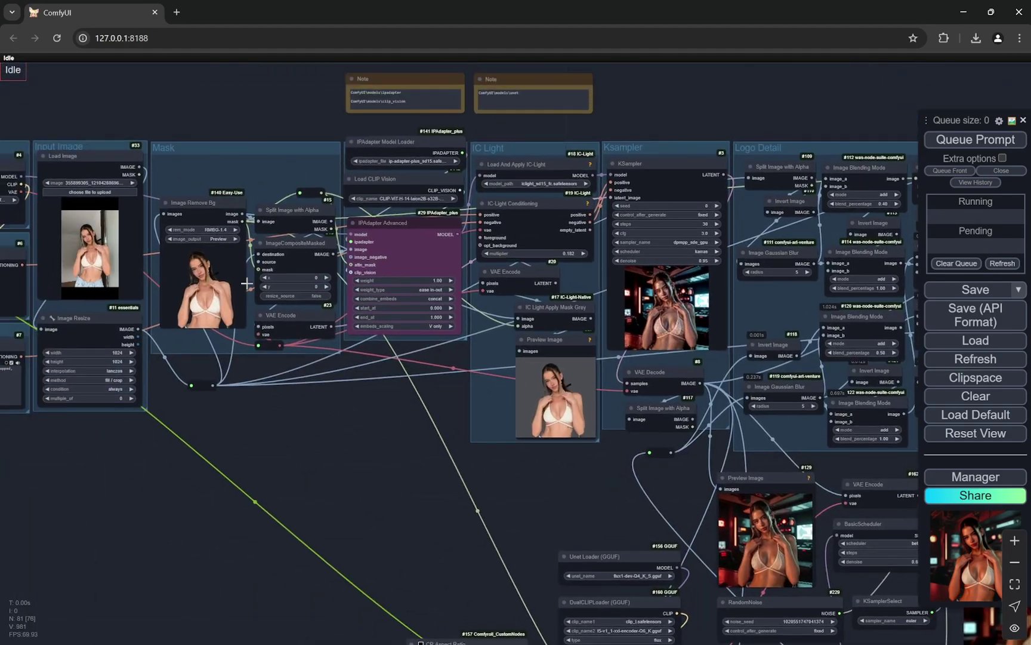
pyautogui.scroll(5, 138, 385)
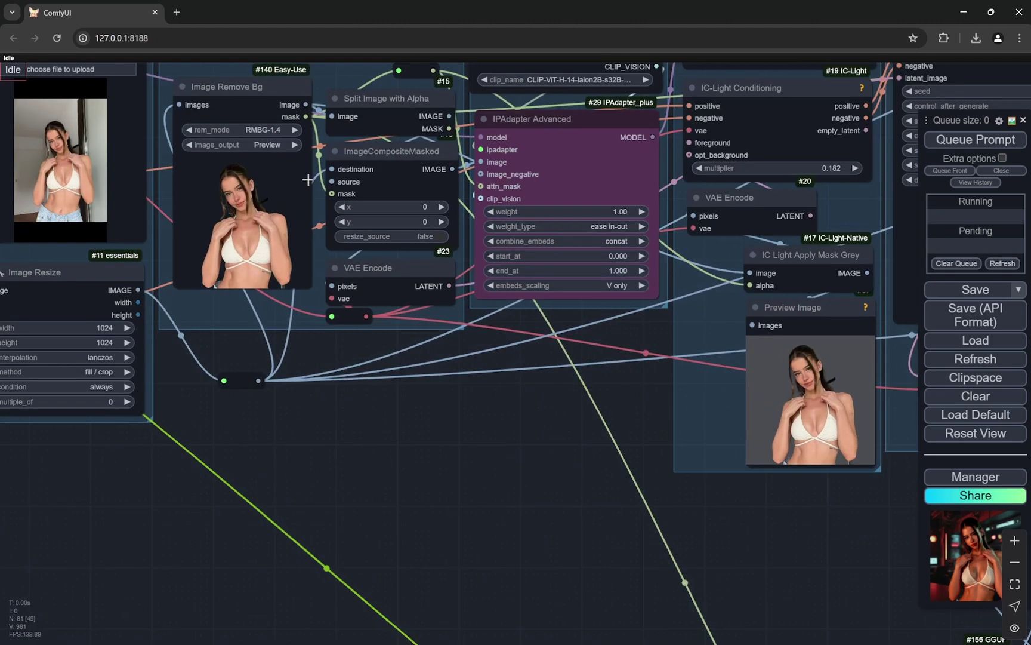
pyautogui.scroll(-2, 308, 178)
pyautogui.scroll(-4, 427, 197)
pyautogui.scroll(5, 416, 329)
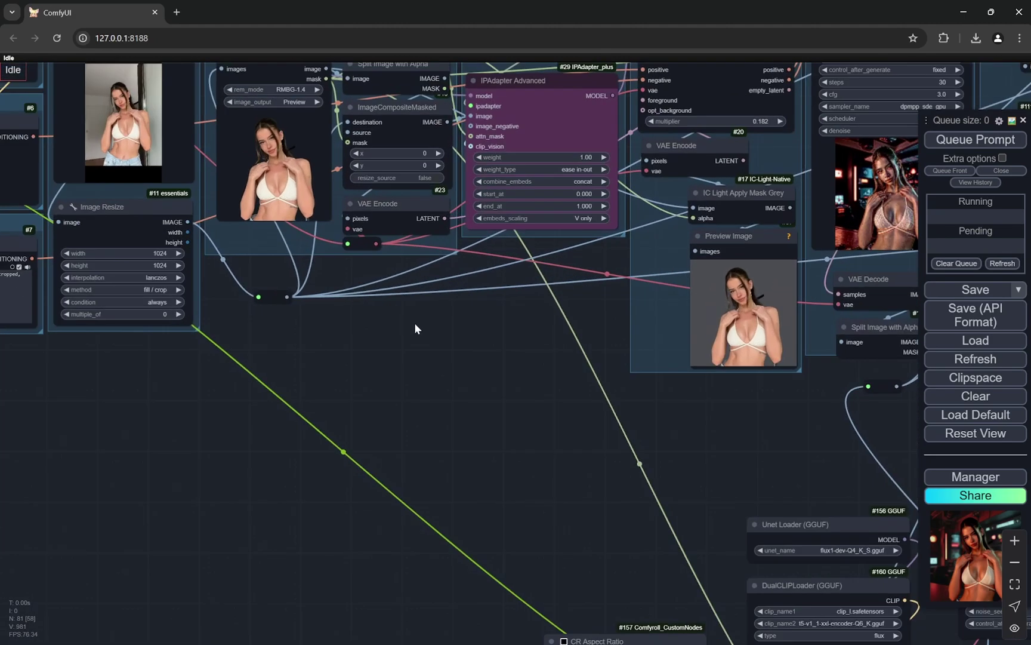
pyautogui.moveTo(414, 325); pyautogui.dragTo(398, 419)
pyautogui.scroll(-5, 400, 200)
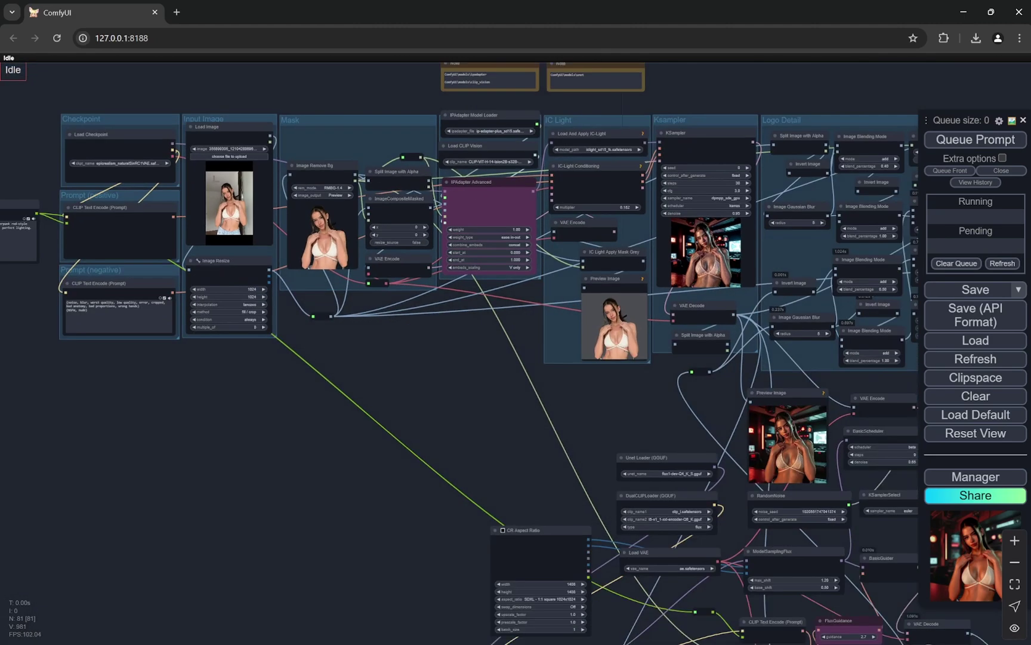
pyautogui.scroll(7, 177, 214)
pyautogui.moveTo(379, 254); pyautogui.dragTo(376, 263)
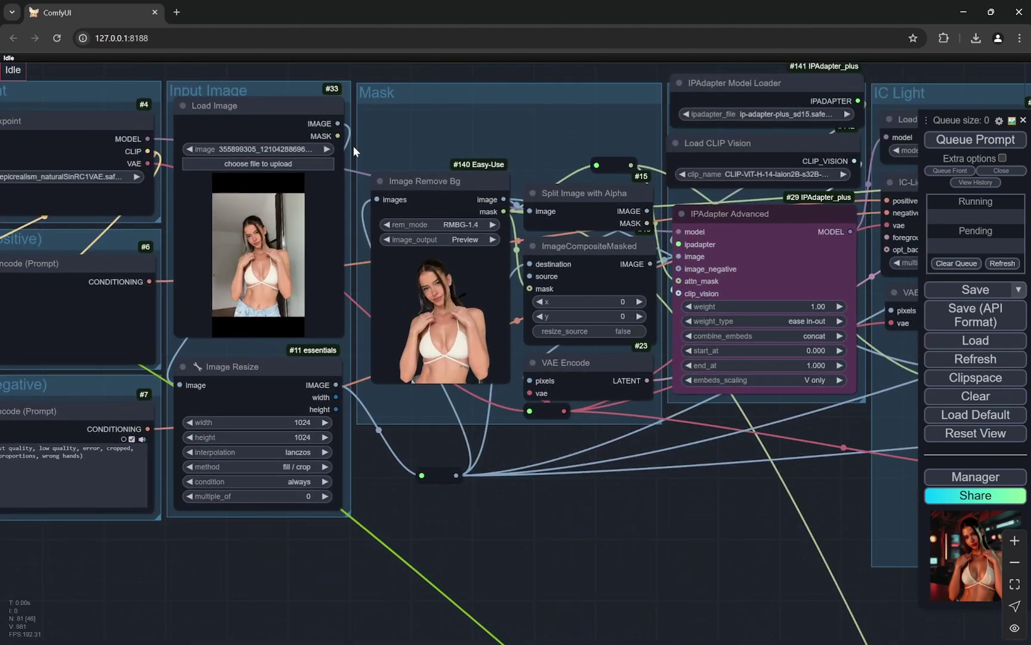
pyautogui.scroll(-5, 338, 328)
pyautogui.moveTo(531, 509); pyautogui.dragTo(261, 305)
pyautogui.scroll(-6, 361, 341)
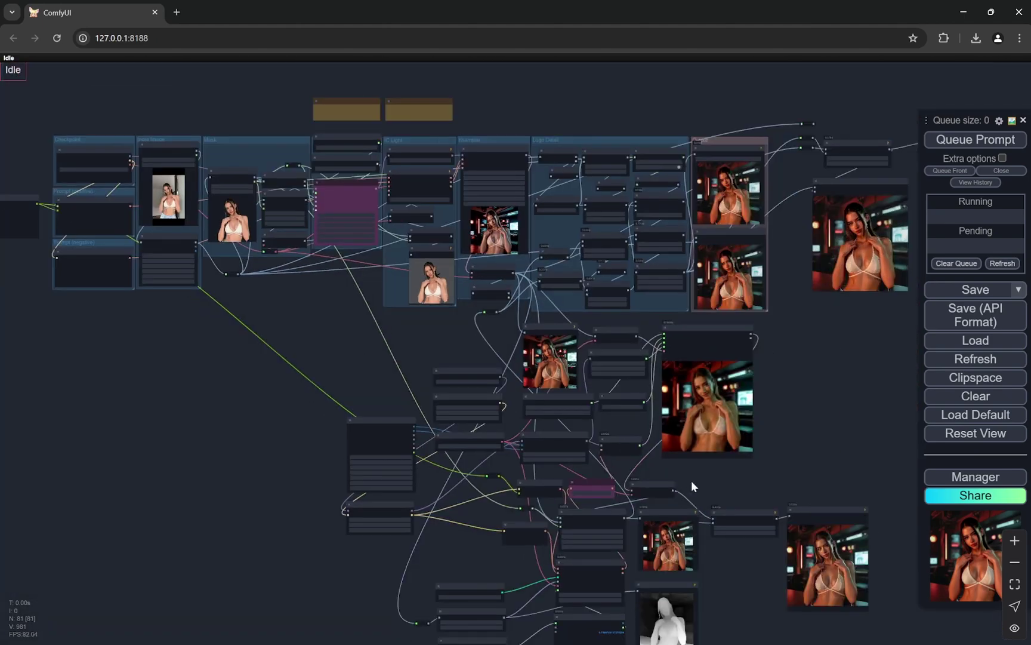
pyautogui.scroll(6, 720, 492)
pyautogui.moveTo(753, 458); pyautogui.dragTo(647, 430)
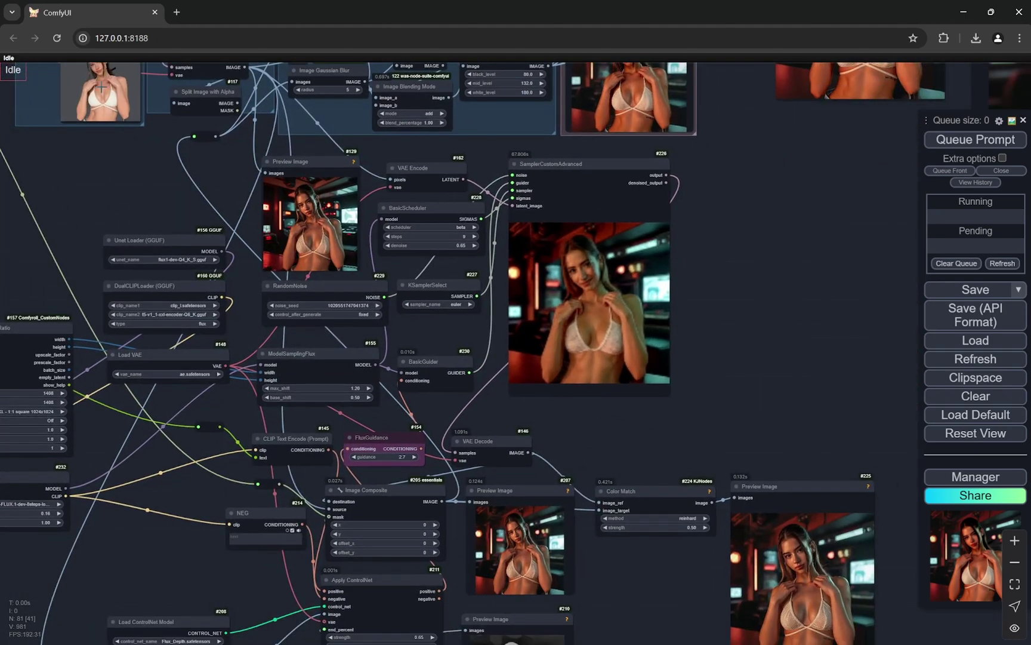
pyautogui.moveTo(101, 87); pyautogui.dragTo(125, 187)
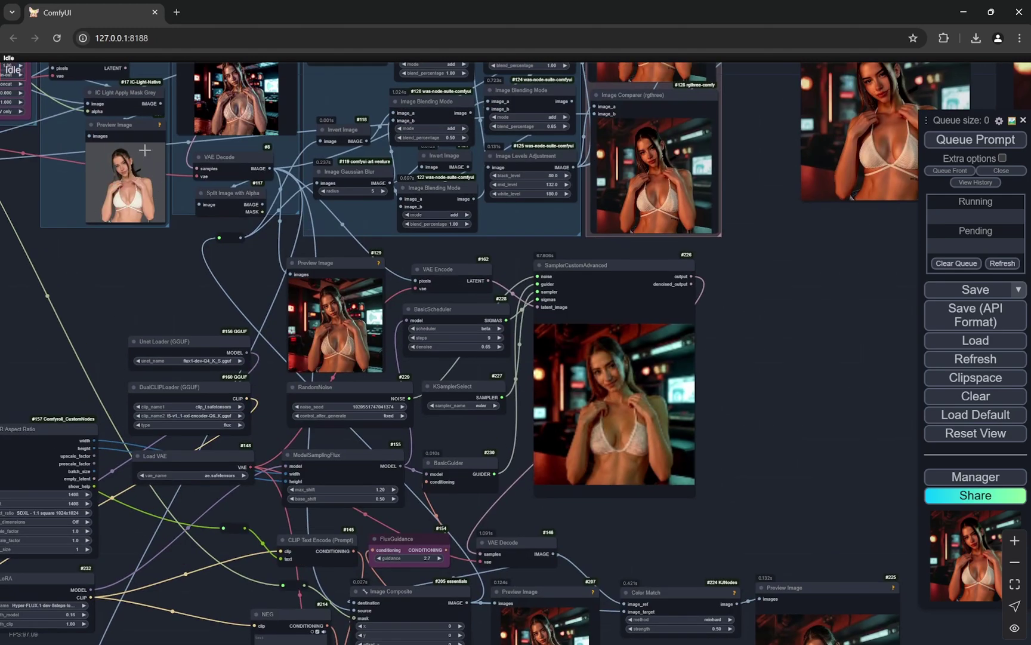
pyautogui.moveTo(745, 458); pyautogui.dragTo(622, 297)
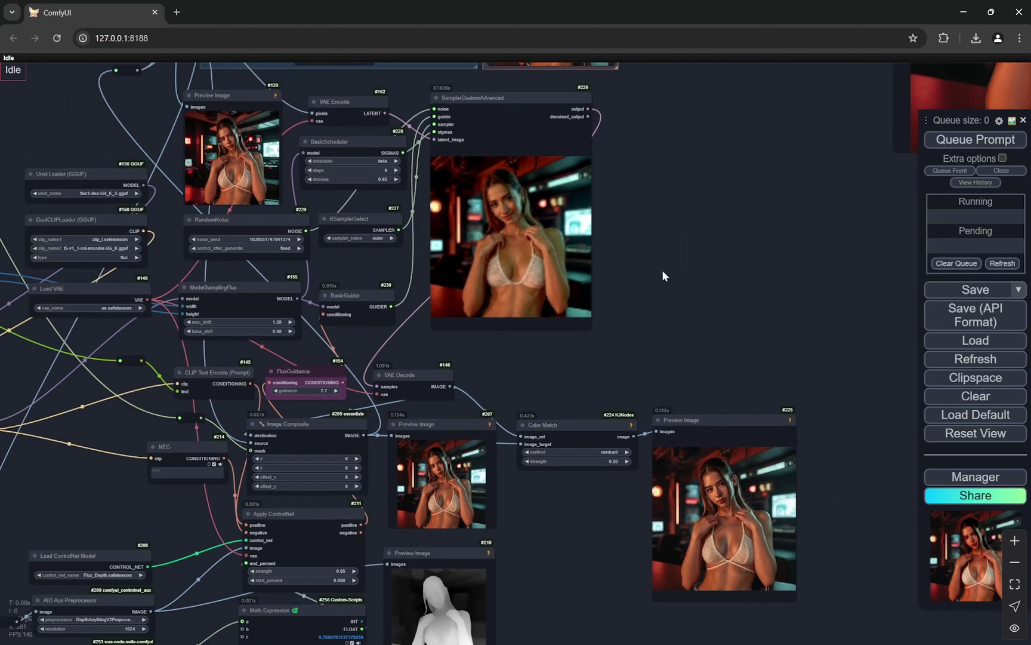
pyautogui.scroll(3, 550, 497)
pyautogui.moveTo(551, 498); pyautogui.dragTo(640, 576)
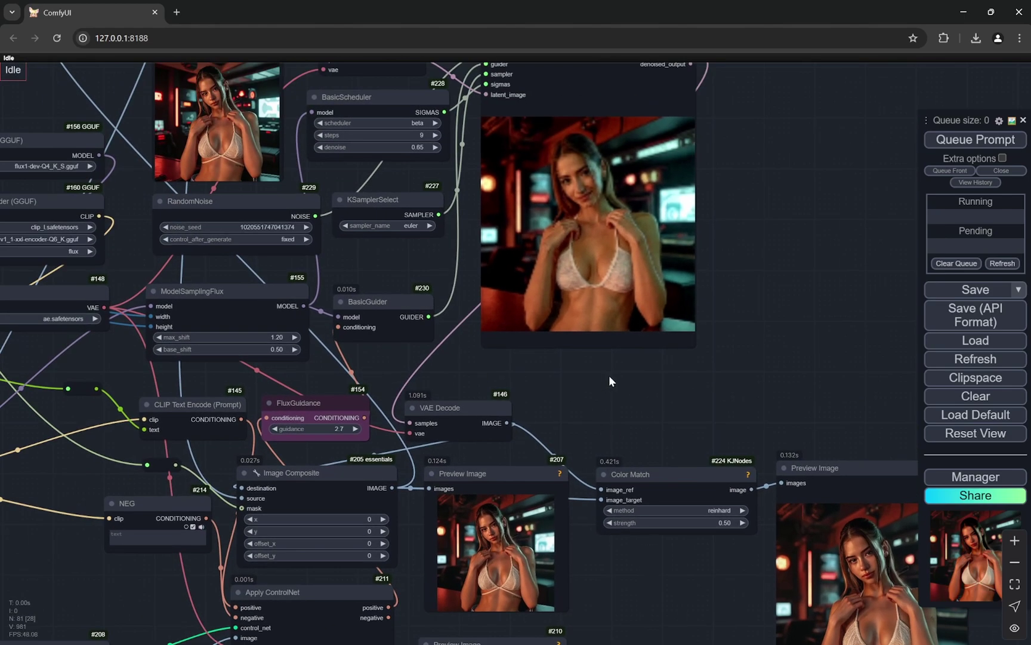
pyautogui.scroll(-3, 609, 381)
pyautogui.scroll(3, 631, 203)
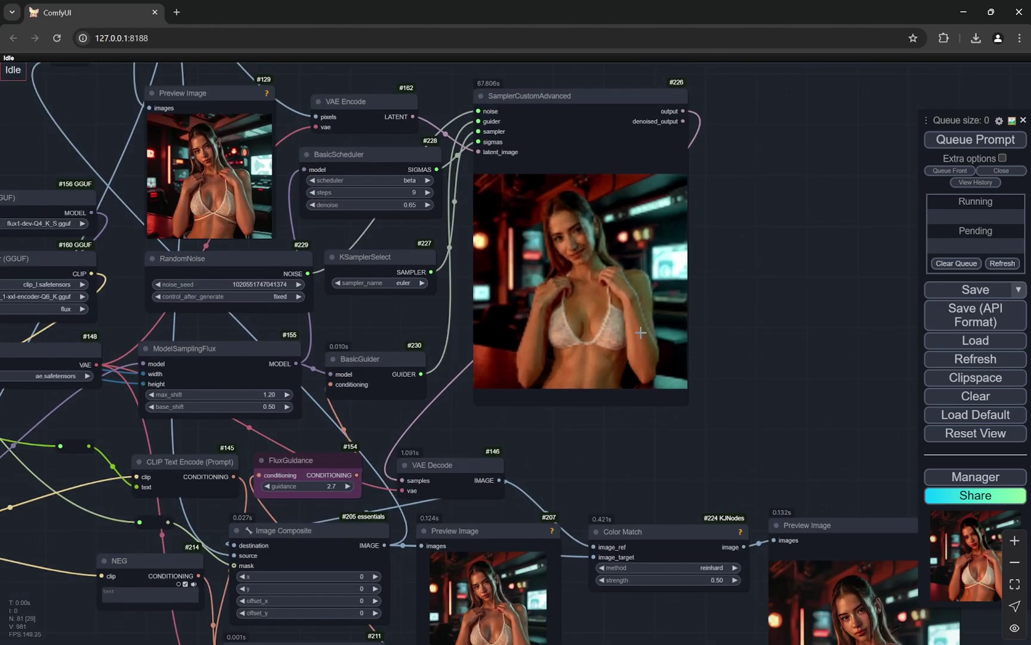
pyautogui.scroll(5, 205, 131)
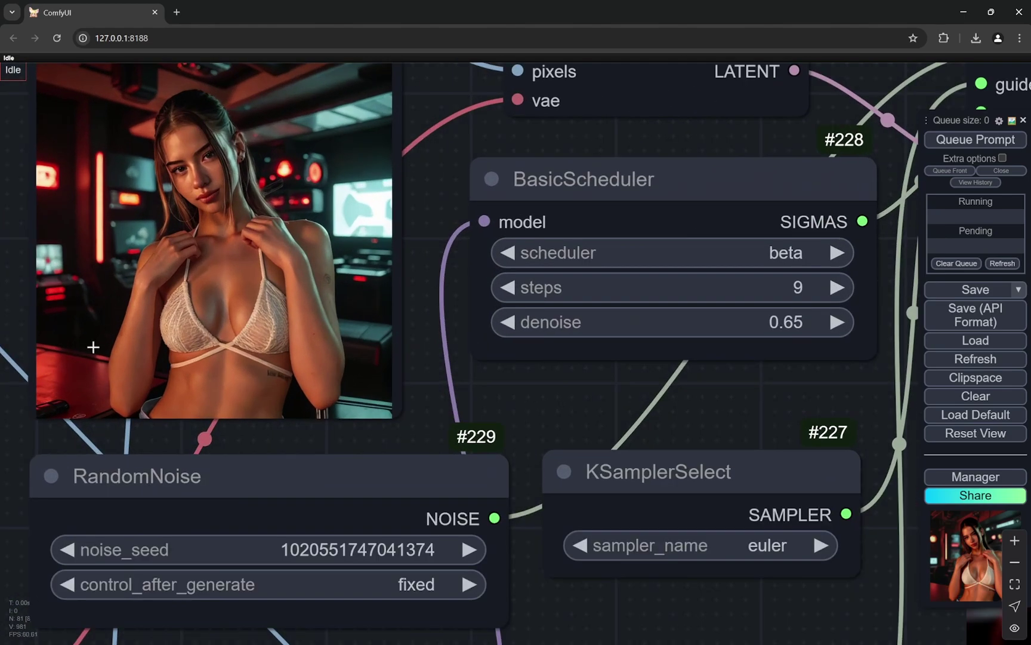
pyautogui.scroll(-5, 176, 139)
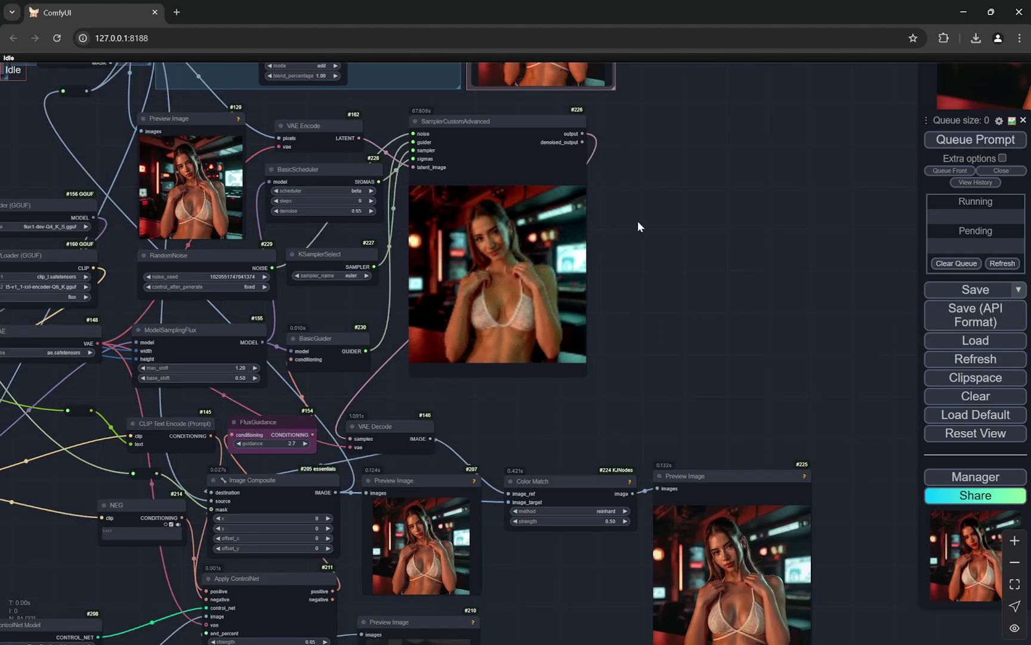
pyautogui.moveTo(672, 338); pyautogui.dragTo(640, 161)
pyautogui.scroll(5, 693, 460)
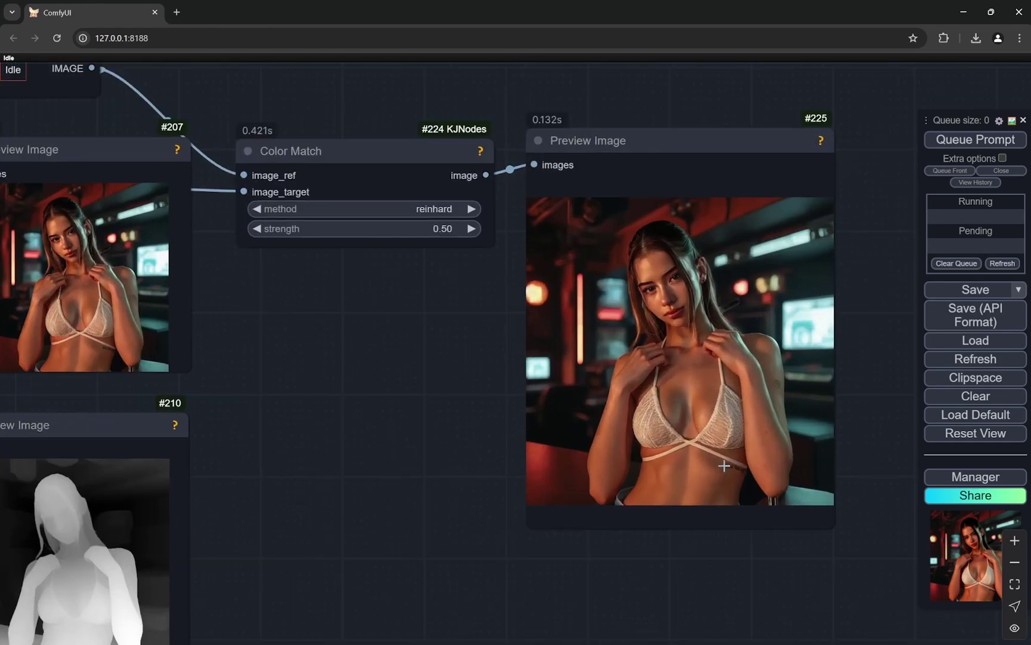
pyautogui.scroll(-7, 598, 427)
pyautogui.scroll(-6, 691, 263)
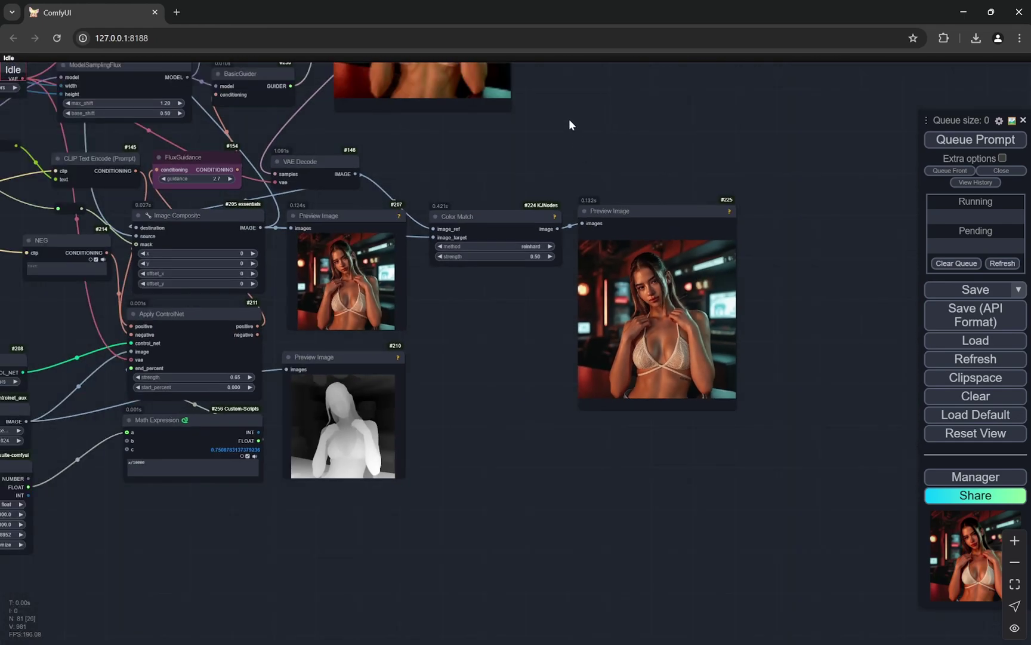
pyautogui.moveTo(568, 118); pyautogui.dragTo(612, 309)
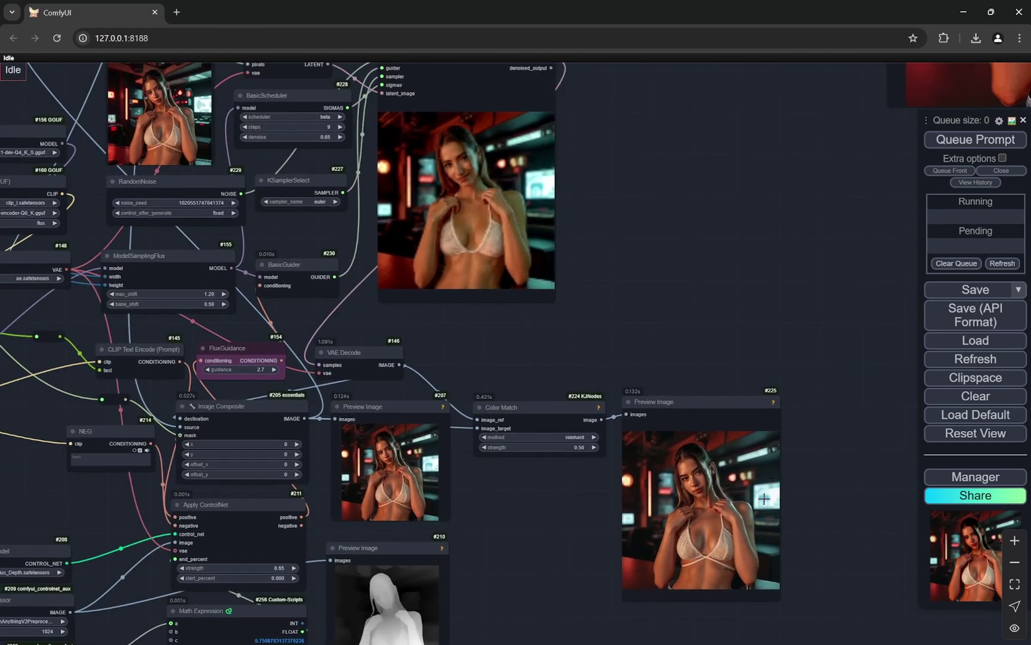
pyautogui.scroll(4, 155, 106)
pyautogui.scroll(-2, 148, 88)
pyautogui.scroll(-4, 147, 87)
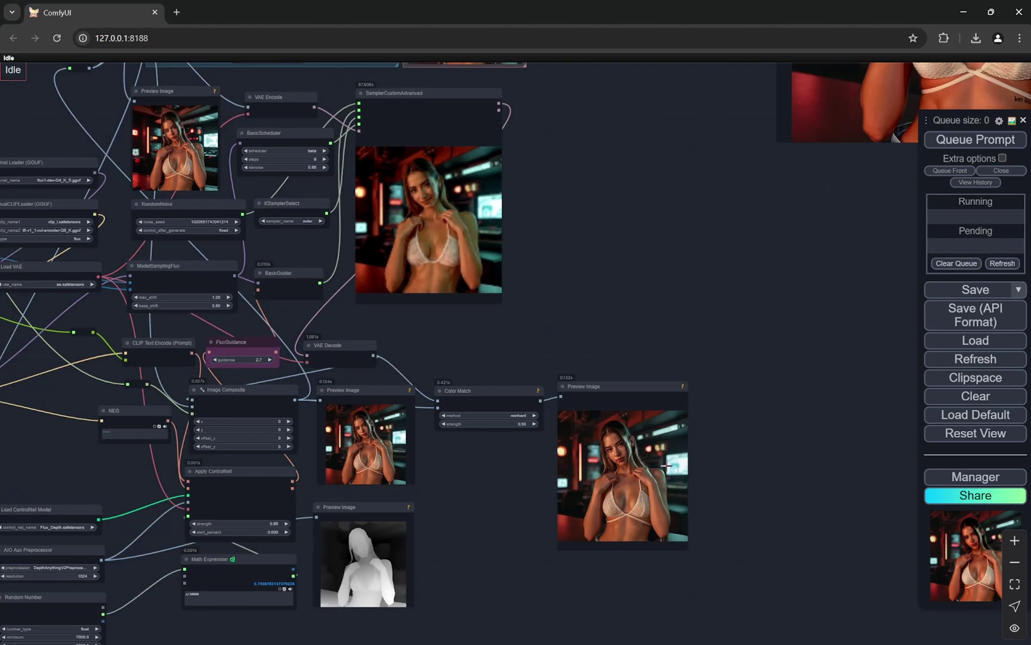
pyautogui.scroll(3, 633, 501)
pyautogui.scroll(10, 636, 505)
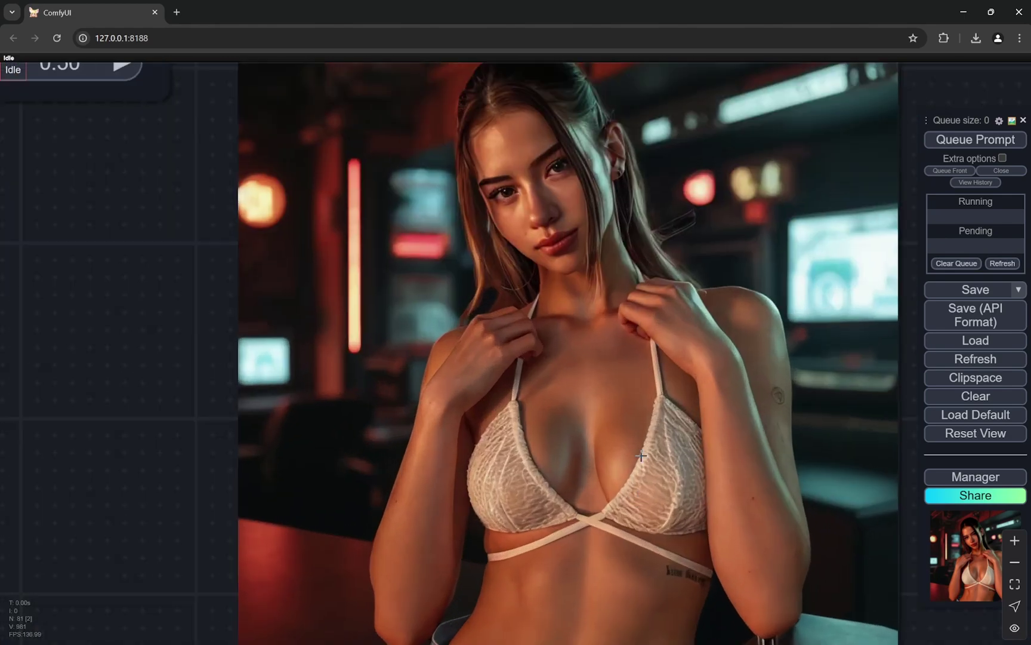
pyautogui.scroll(3, 563, 293)
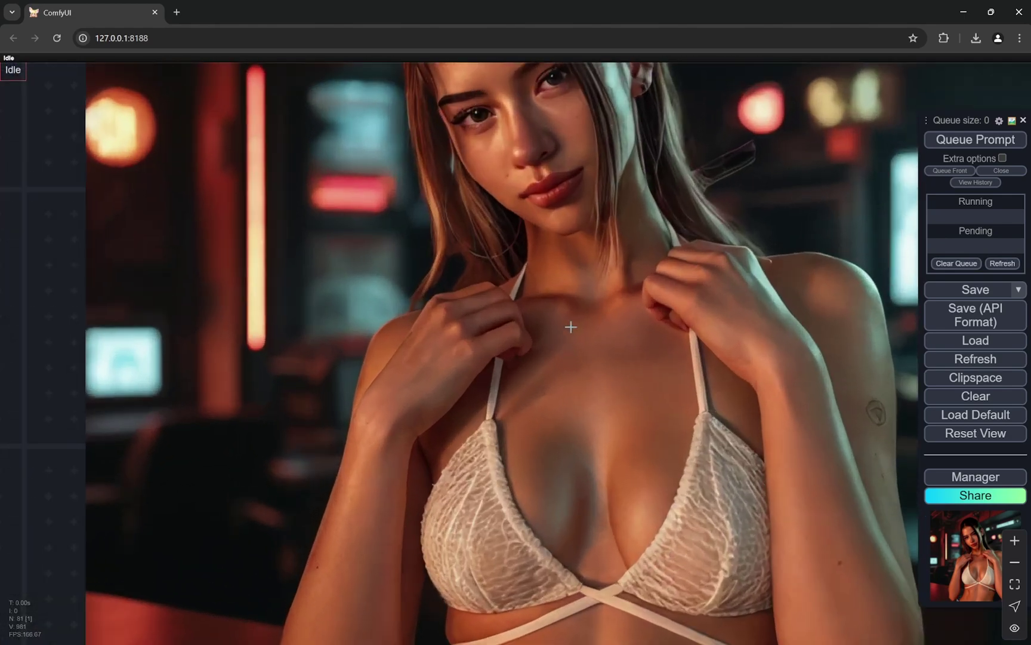
pyautogui.scroll(4, 693, 292)
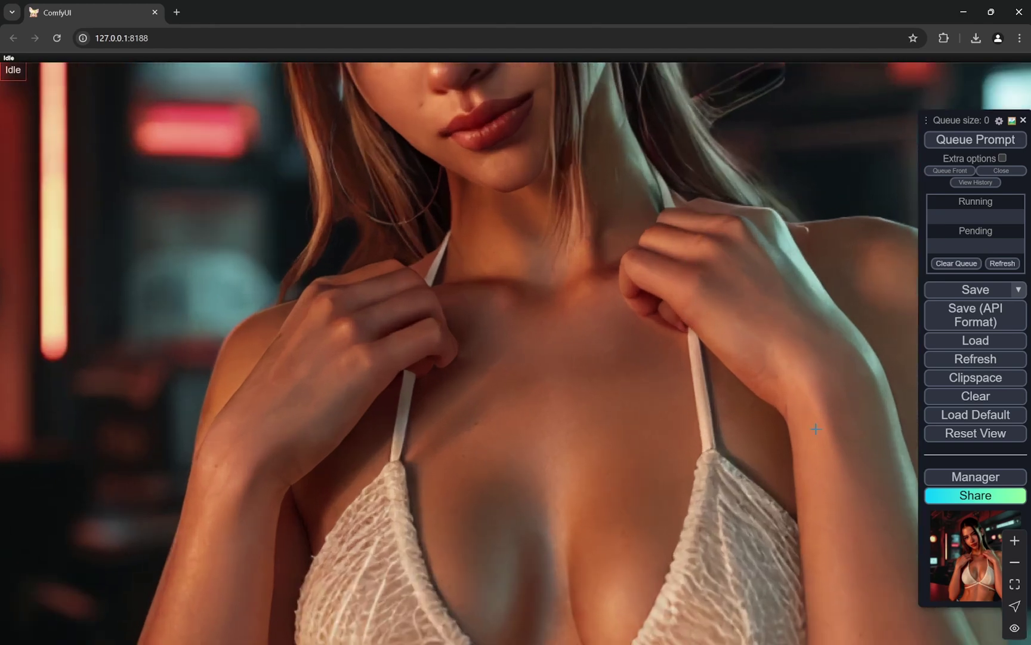
pyautogui.scroll(-6, 542, 332)
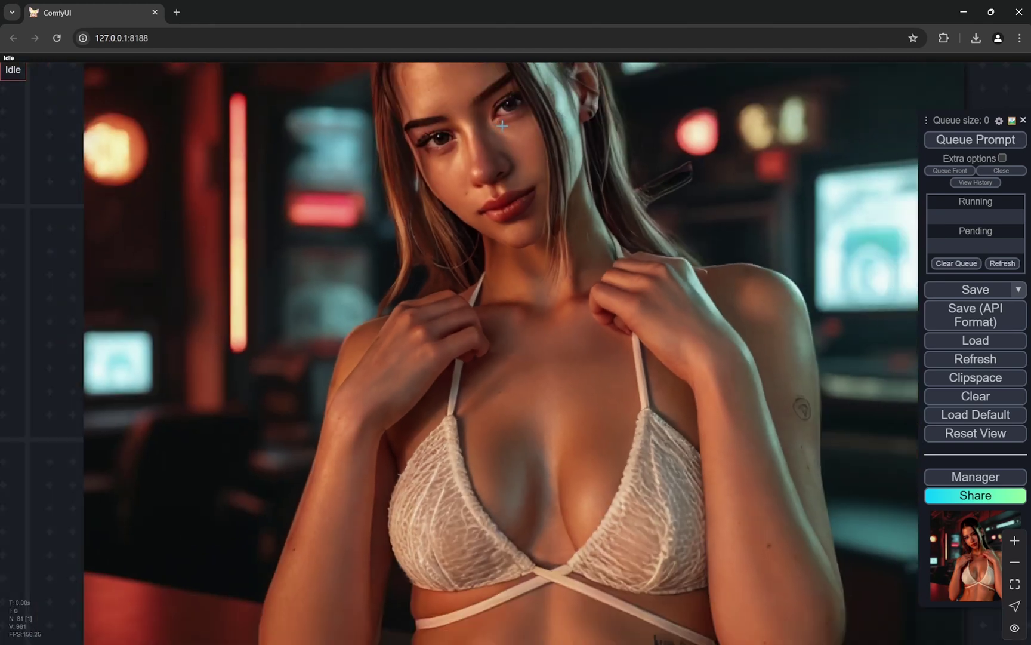
pyautogui.scroll(-4, 507, 179)
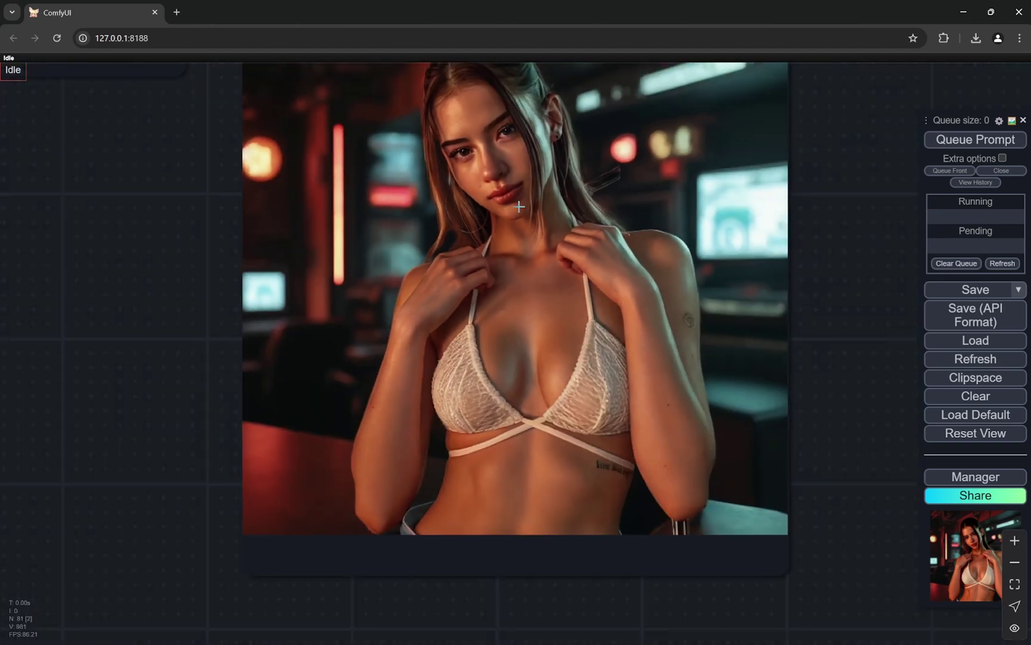
pyautogui.scroll(3, 496, 314)
pyautogui.scroll(-10, 633, 419)
pyautogui.scroll(7, 606, 372)
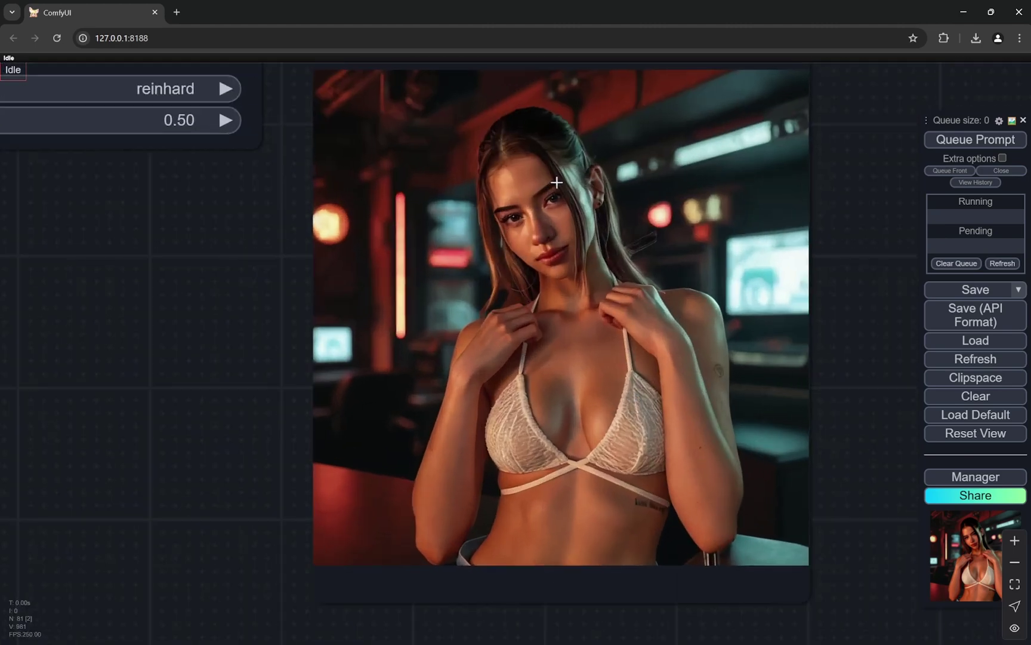
pyautogui.scroll(4, 556, 182)
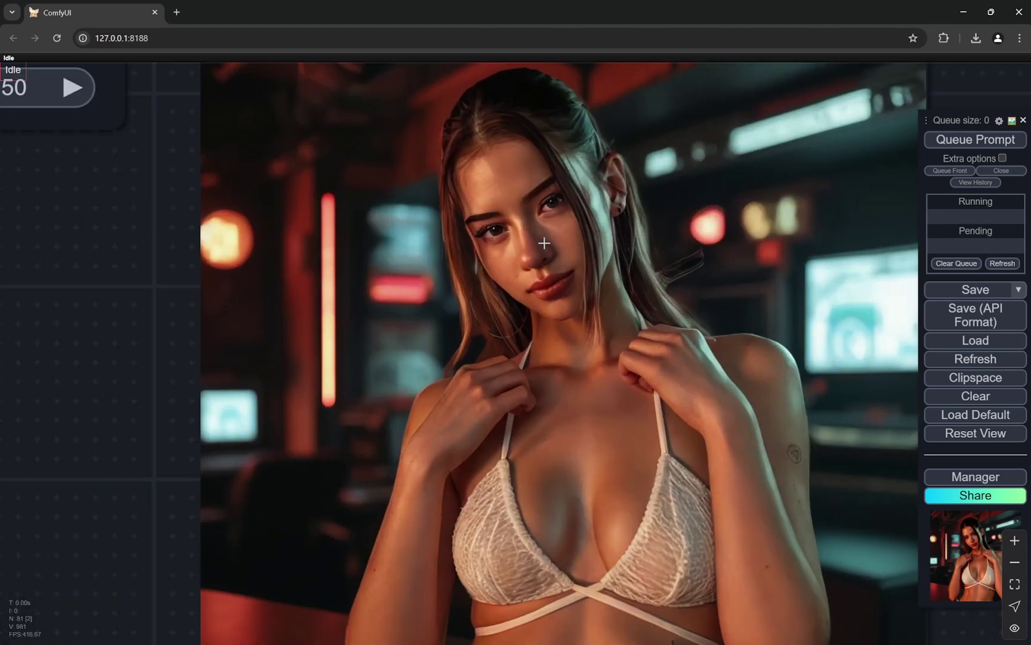
pyautogui.scroll(-11, 544, 243)
pyautogui.moveTo(688, 227); pyautogui.dragTo(723, 282)
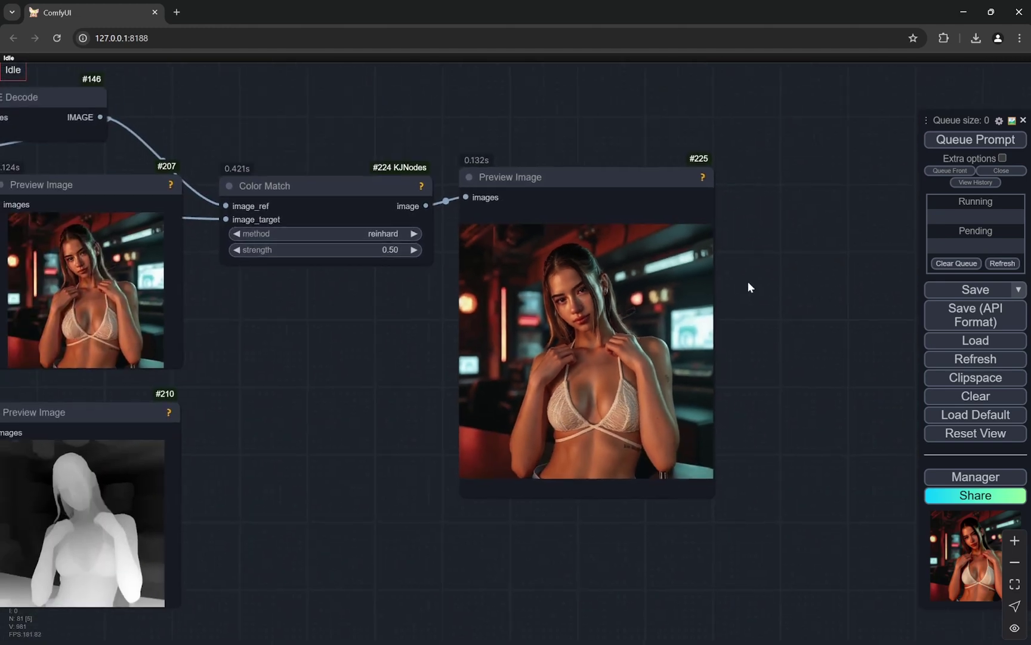
pyautogui.scroll(3, 744, 280)
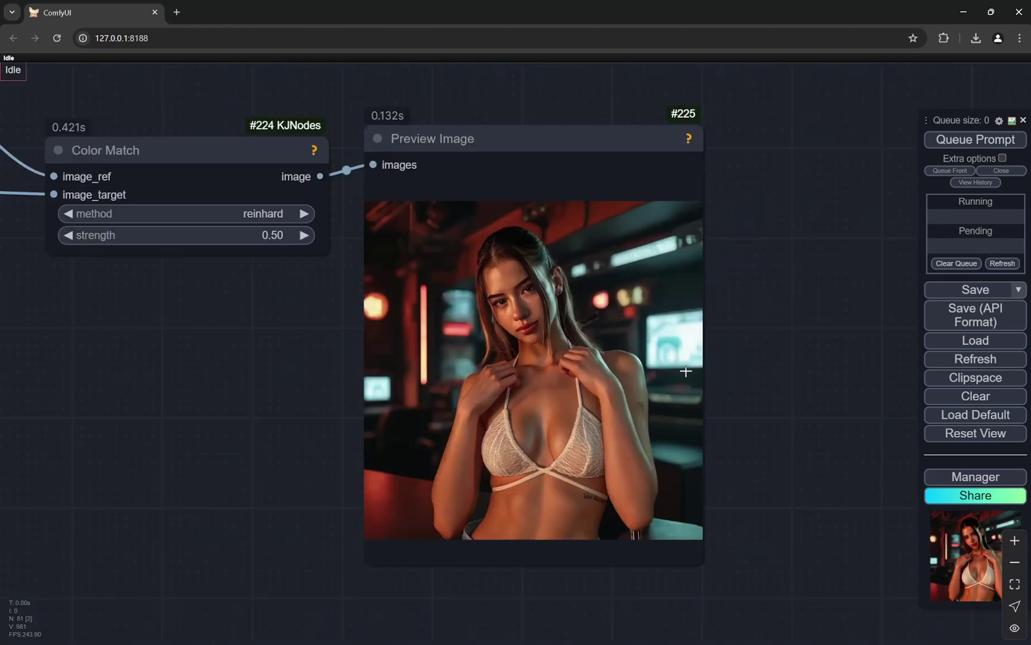
pyautogui.scroll(-14, 565, 322)
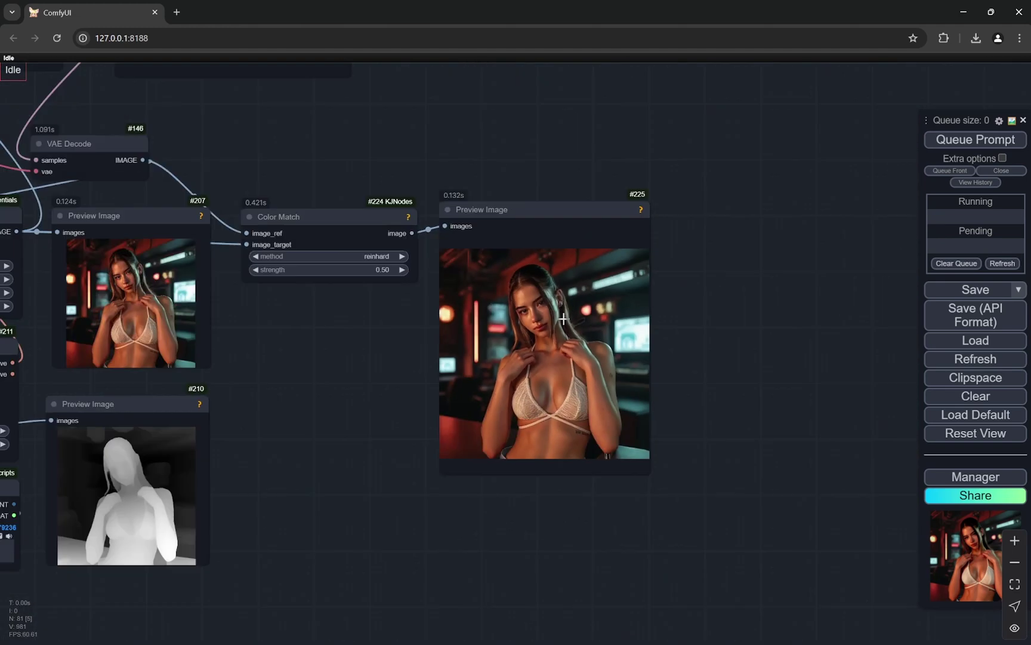
pyautogui.moveTo(650, 250); pyautogui.dragTo(690, 470)
pyautogui.moveTo(619, 318); pyautogui.dragTo(658, 401)
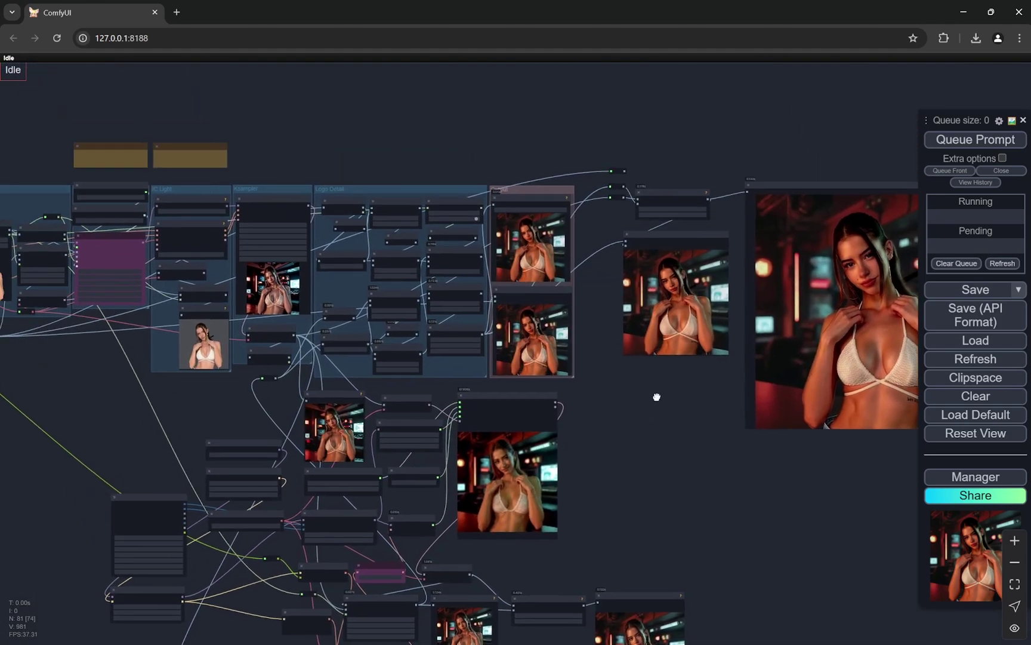
pyautogui.scroll(7, 599, 389)
pyautogui.moveTo(336, 366); pyautogui.dragTo(501, 478)
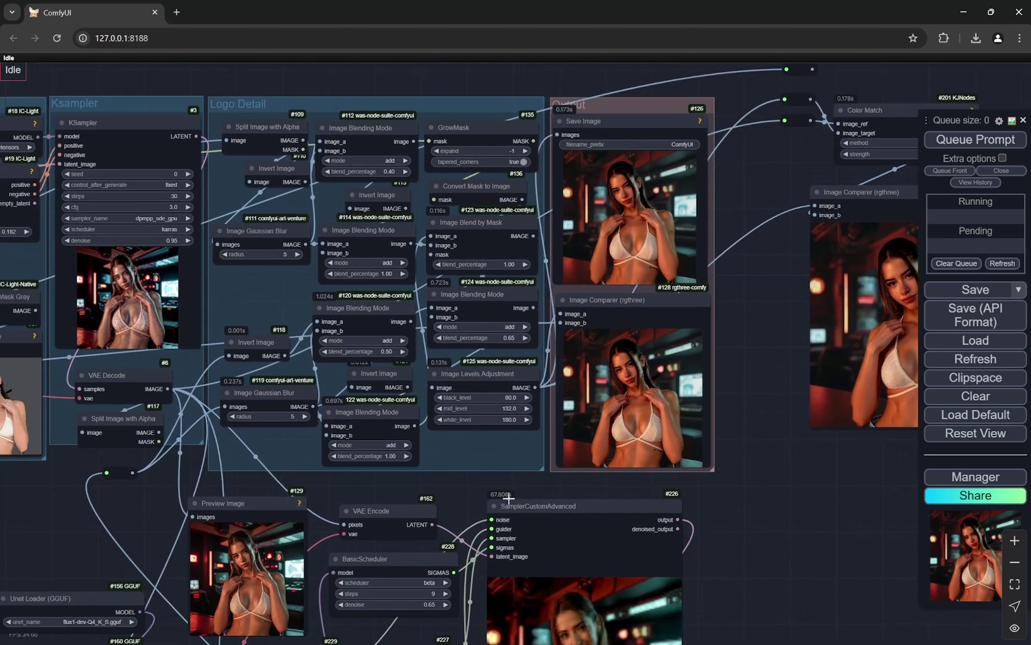
pyautogui.scroll(3, 358, 245)
pyautogui.scroll(-3, 359, 246)
pyautogui.scroll(2, 309, 212)
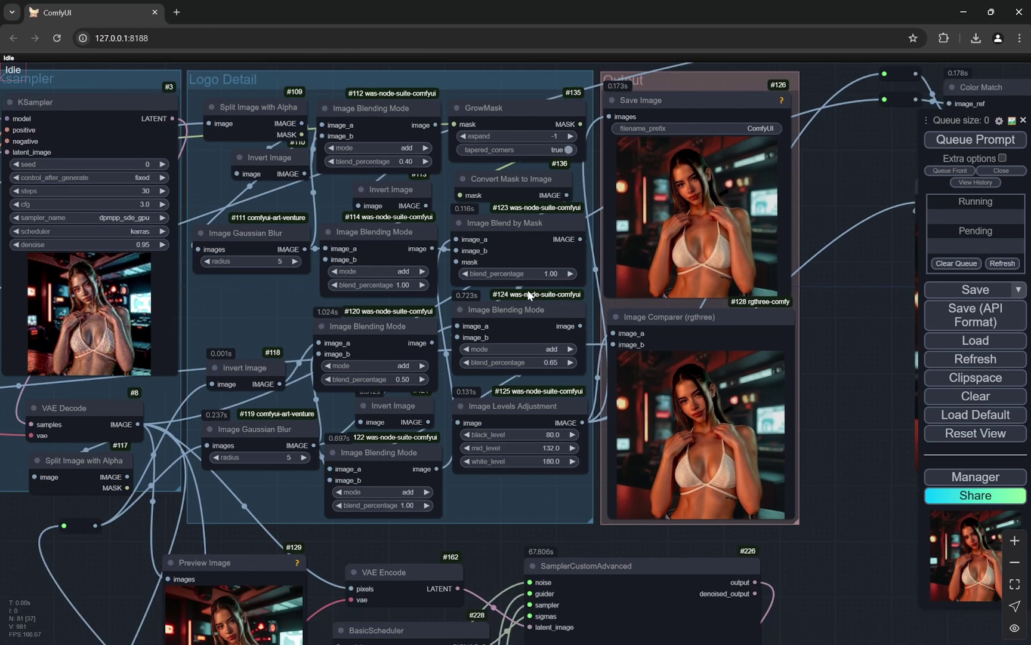
pyautogui.scroll(2, 351, 360)
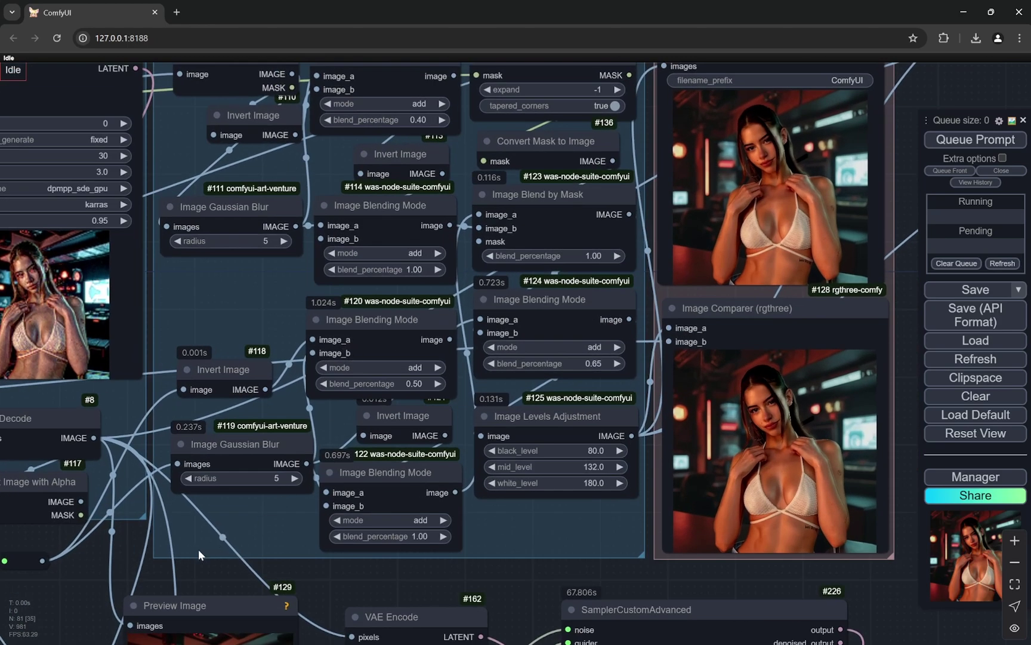
pyautogui.scroll(1, 198, 555)
pyautogui.moveTo(622, 530); pyautogui.dragTo(445, 534)
pyautogui.scroll(3, 736, 425)
pyautogui.scroll(4, 736, 425)
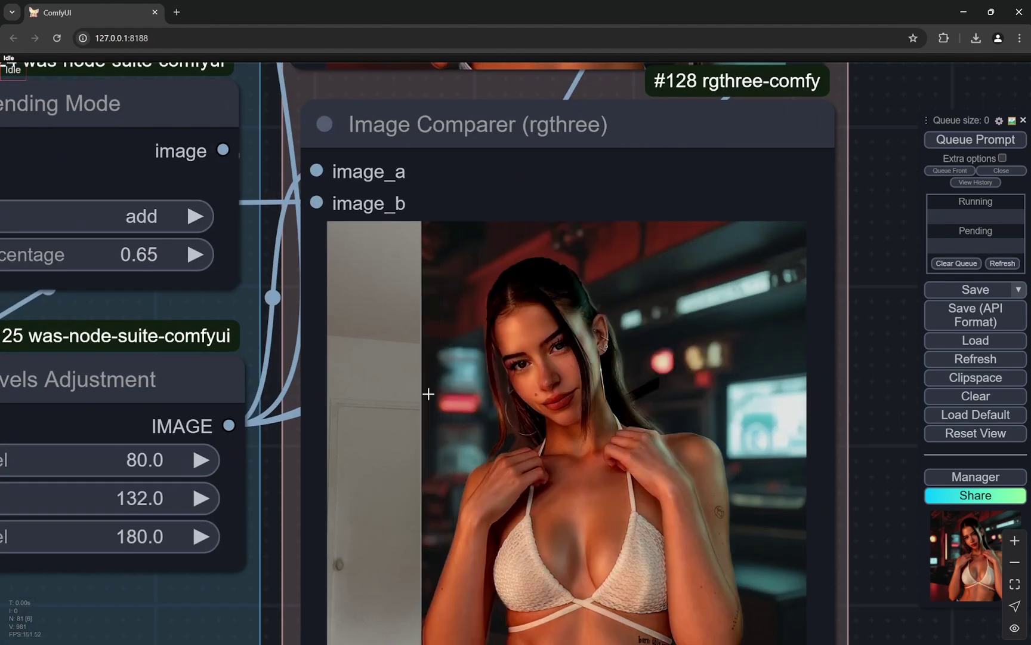
pyautogui.scroll(2, 604, 417)
pyautogui.scroll(3, 388, 370)
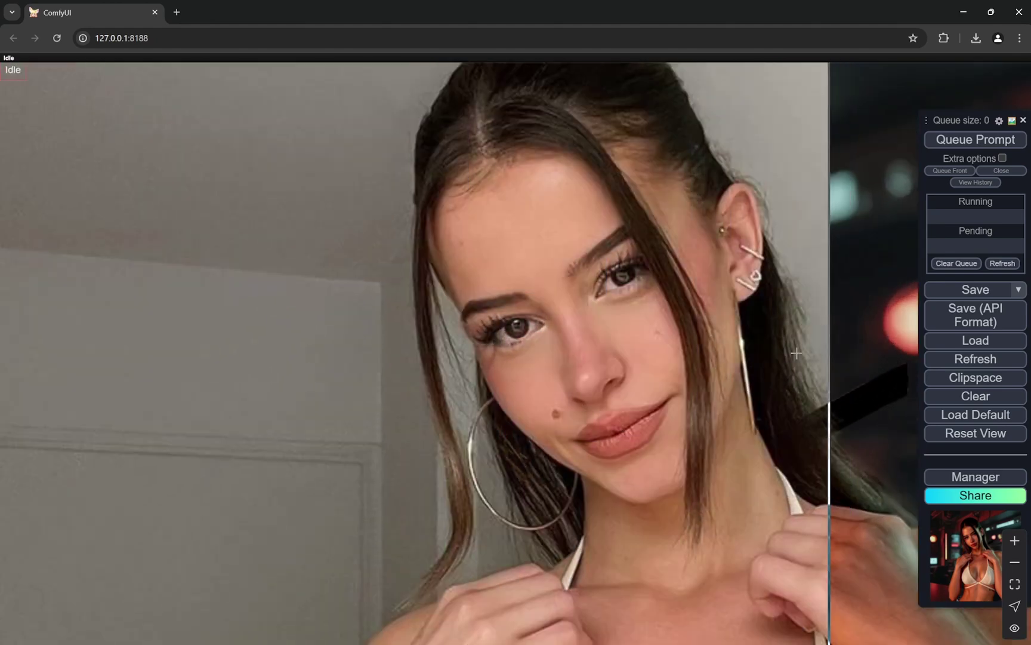
pyautogui.scroll(-1, 414, 359)
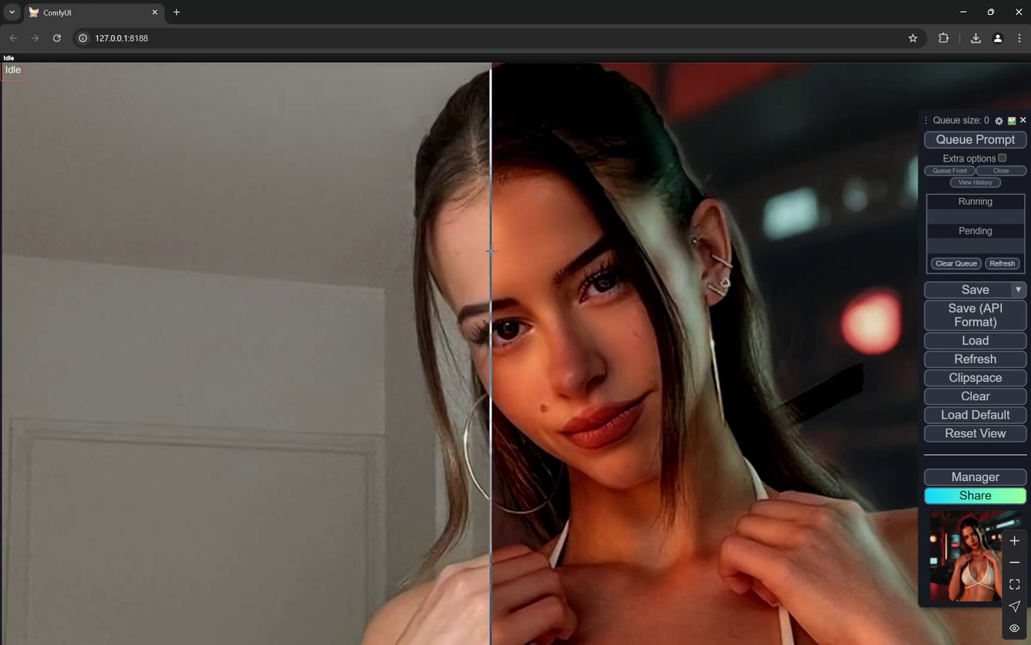
pyautogui.scroll(-4, 501, 250)
pyautogui.scroll(6, 382, 334)
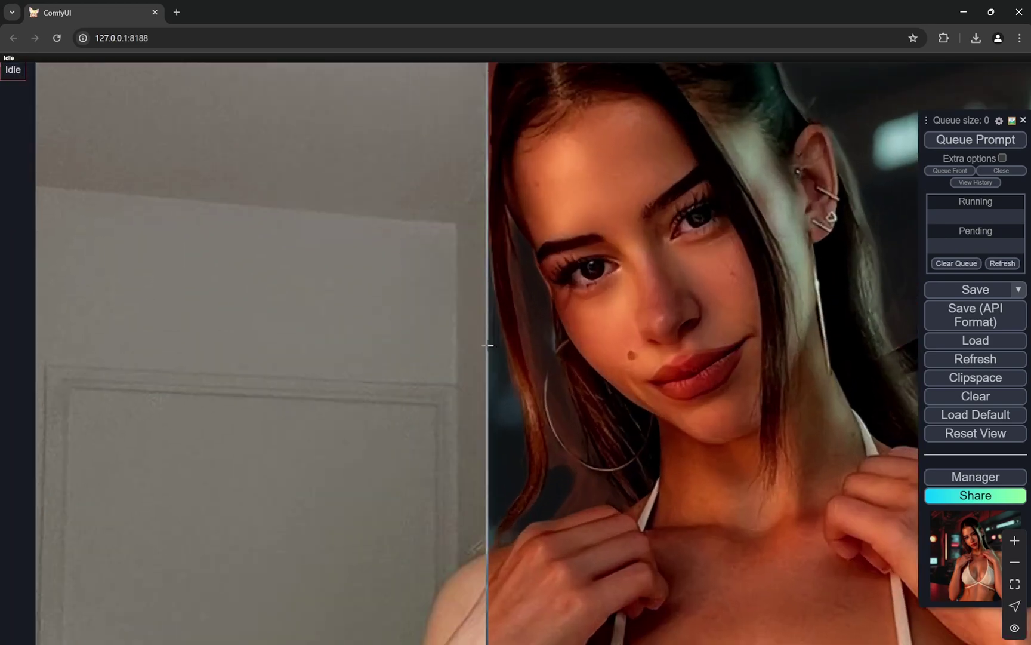
pyautogui.scroll(-4, 627, 461)
pyautogui.scroll(-6, 452, 365)
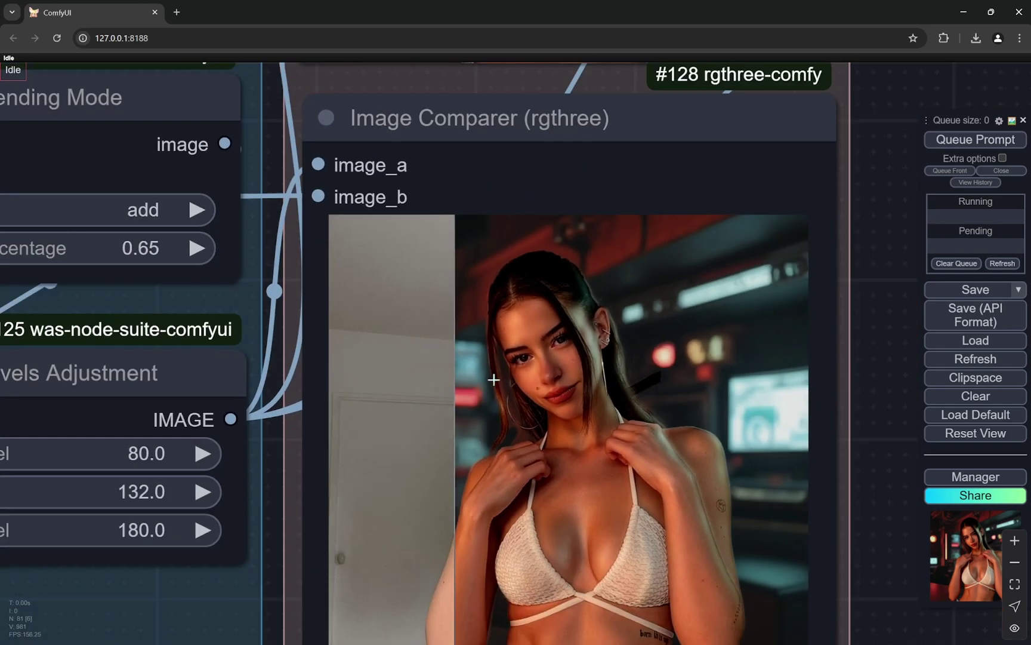
pyautogui.moveTo(581, 424); pyautogui.dragTo(551, 278)
pyautogui.scroll(5, 742, 332)
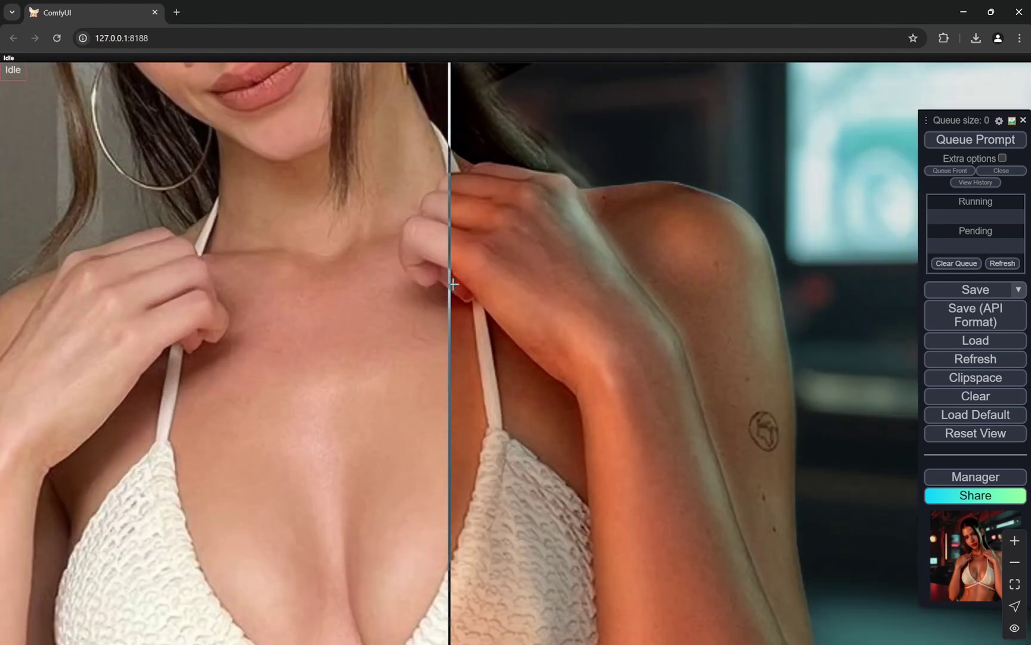
pyautogui.scroll(-2, 579, 284)
pyautogui.scroll(-3, 561, 284)
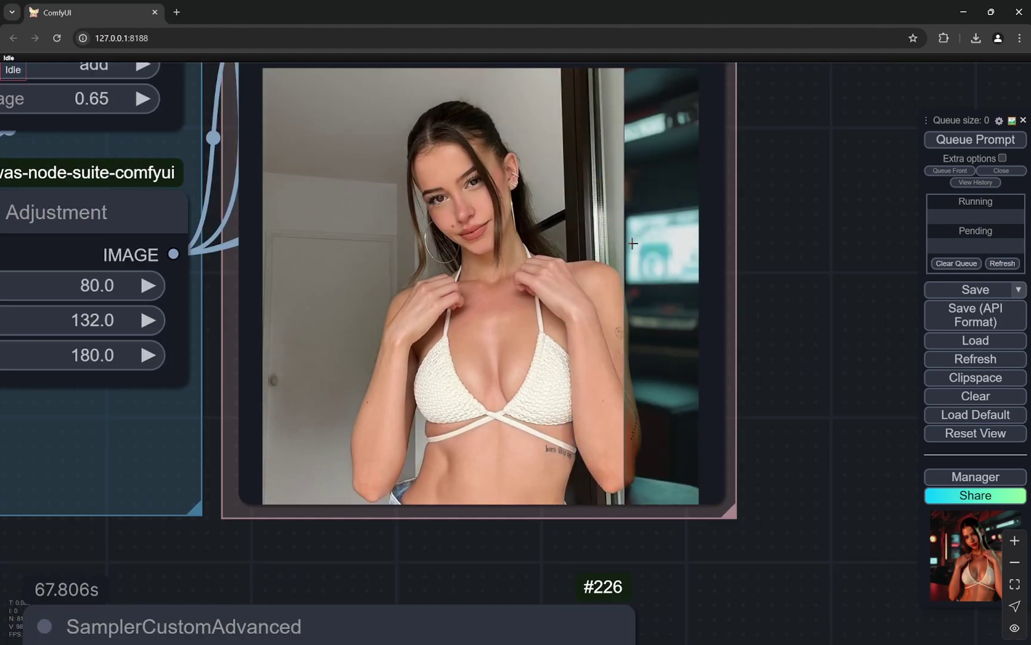
pyautogui.scroll(-4, 656, 286)
pyautogui.moveTo(788, 427); pyautogui.dragTo(788, 381)
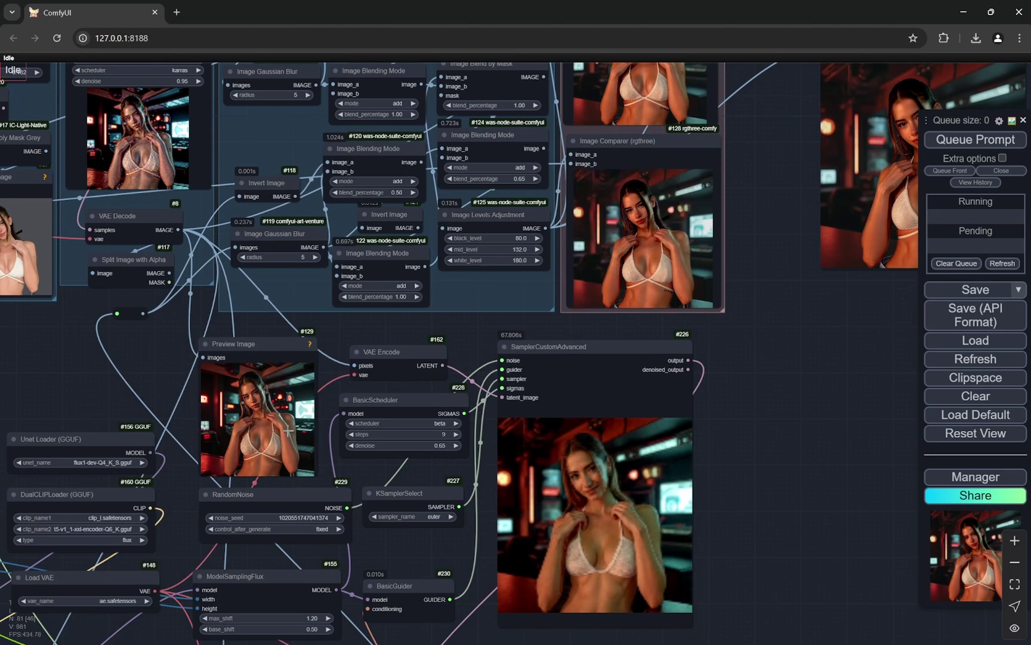
pyautogui.scroll(-3, 301, 418)
pyautogui.scroll(3, 305, 419)
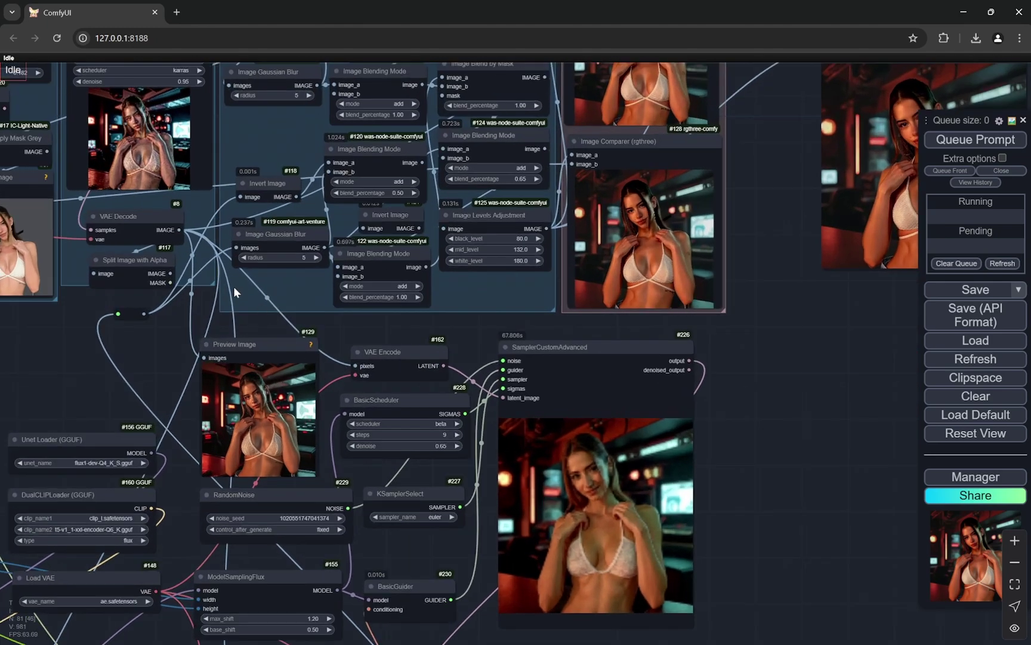
pyautogui.moveTo(61, 347); pyautogui.dragTo(192, 360)
pyautogui.scroll(-6, 127, 382)
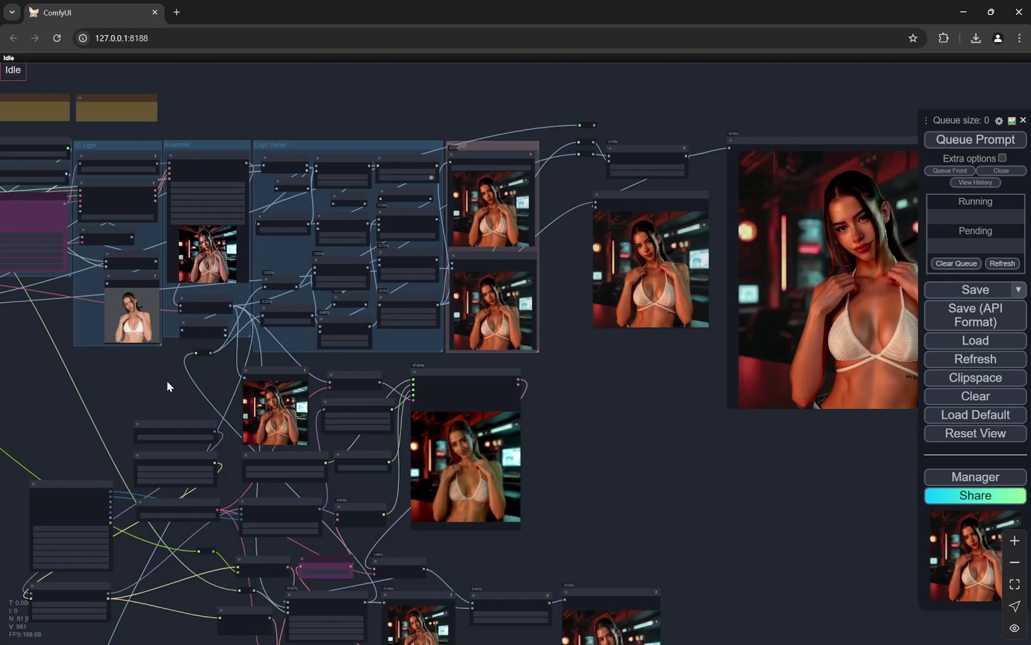
pyautogui.moveTo(633, 411); pyautogui.dragTo(579, 243)
pyautogui.scroll(6, 459, 473)
pyautogui.scroll(4, 477, 439)
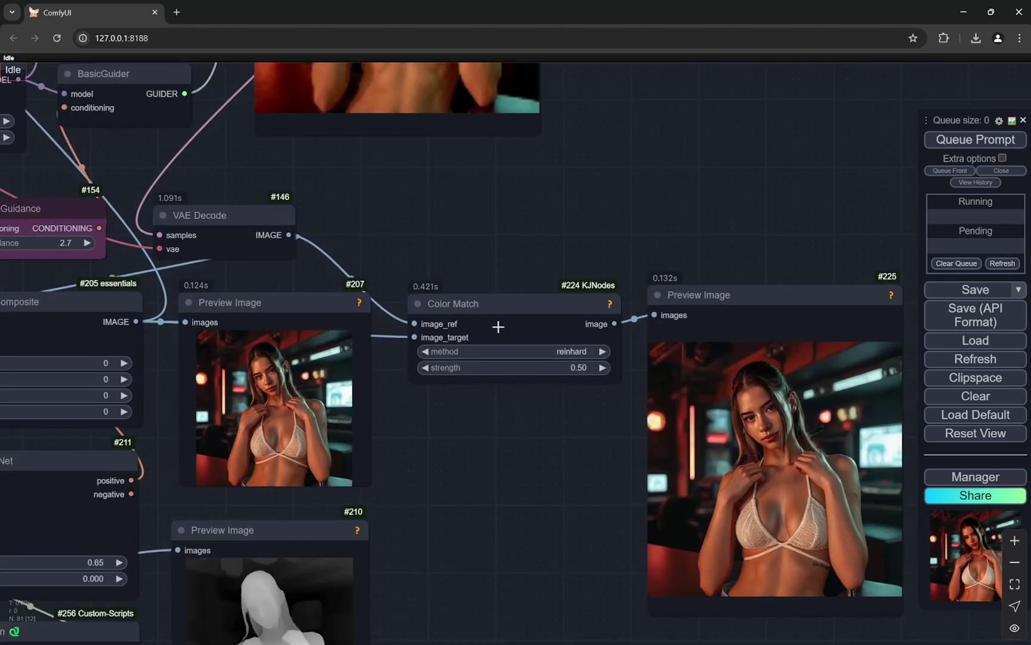
pyautogui.scroll(-10, 518, 471)
pyautogui.scroll(5, 277, 215)
pyautogui.moveTo(785, 455); pyautogui.dragTo(591, 249)
pyautogui.scroll(11, 704, 421)
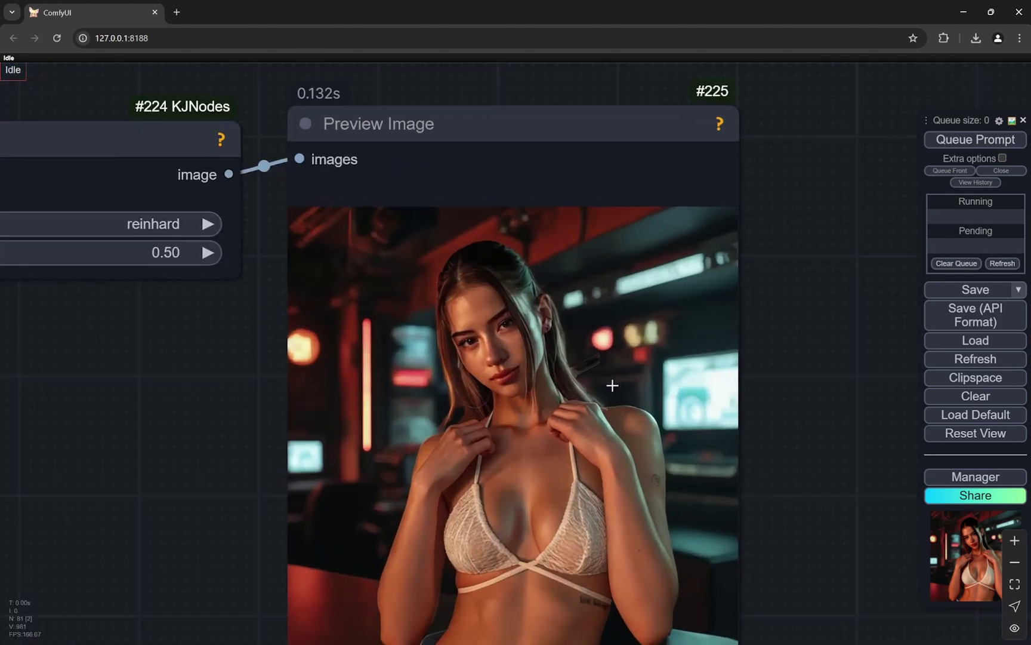
pyautogui.scroll(-3, 593, 358)
pyautogui.scroll(-7, 593, 359)
pyautogui.moveTo(586, 100); pyautogui.dragTo(573, 336)
pyautogui.moveTo(596, 167); pyautogui.dragTo(585, 495)
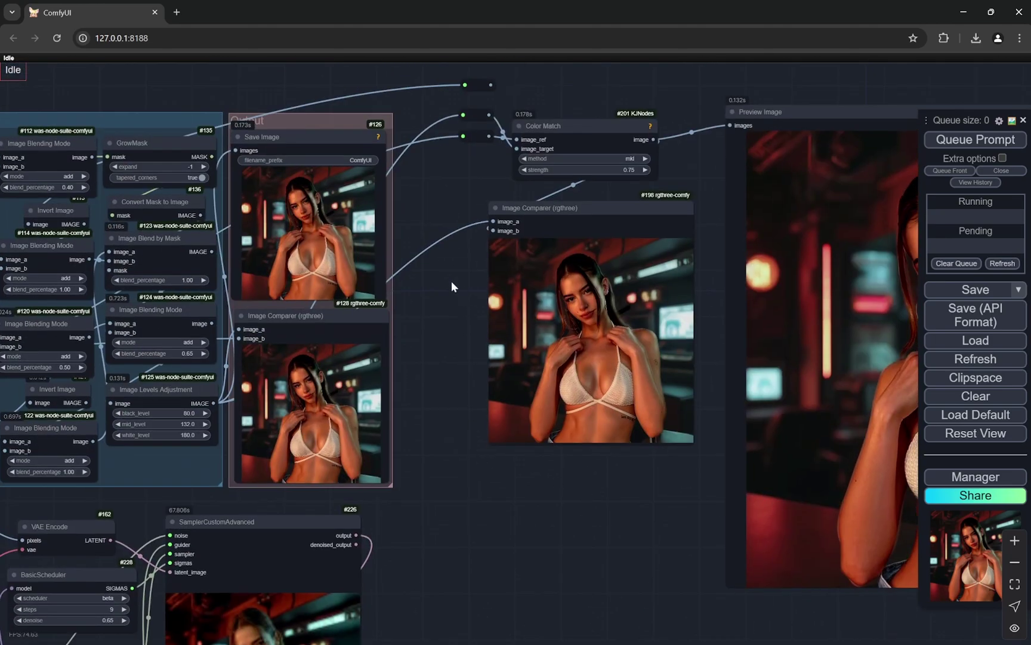
pyautogui.moveTo(451, 287); pyautogui.dragTo(445, 460)
pyautogui.scroll(4, 445, 463)
pyautogui.scroll(5, 799, 470)
pyautogui.scroll(2, 799, 470)
pyautogui.scroll(-5, 832, 457)
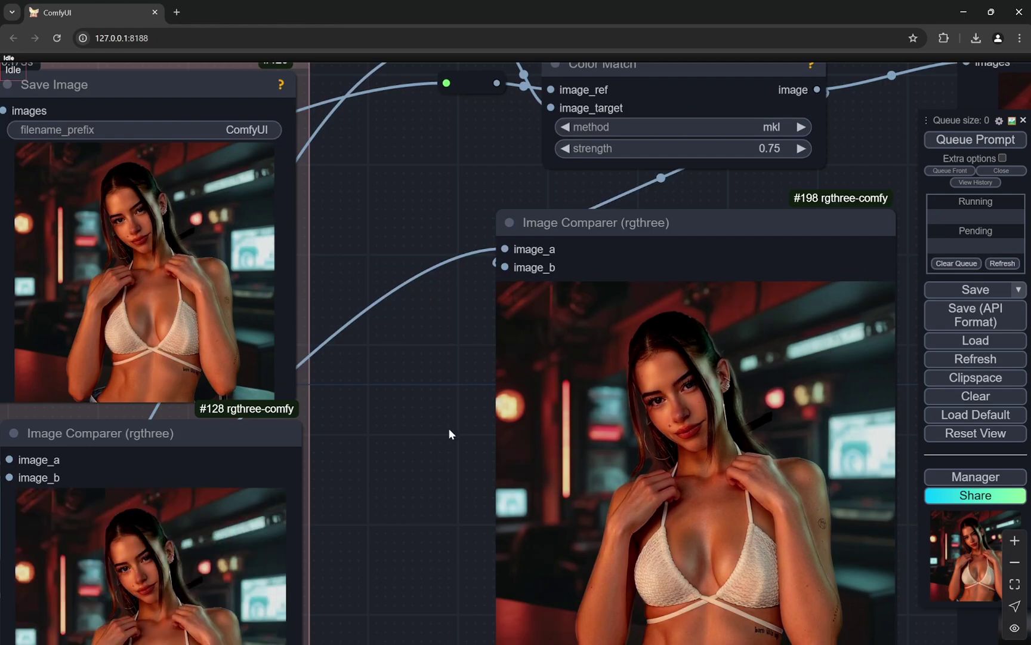
pyautogui.scroll(-10, 325, 394)
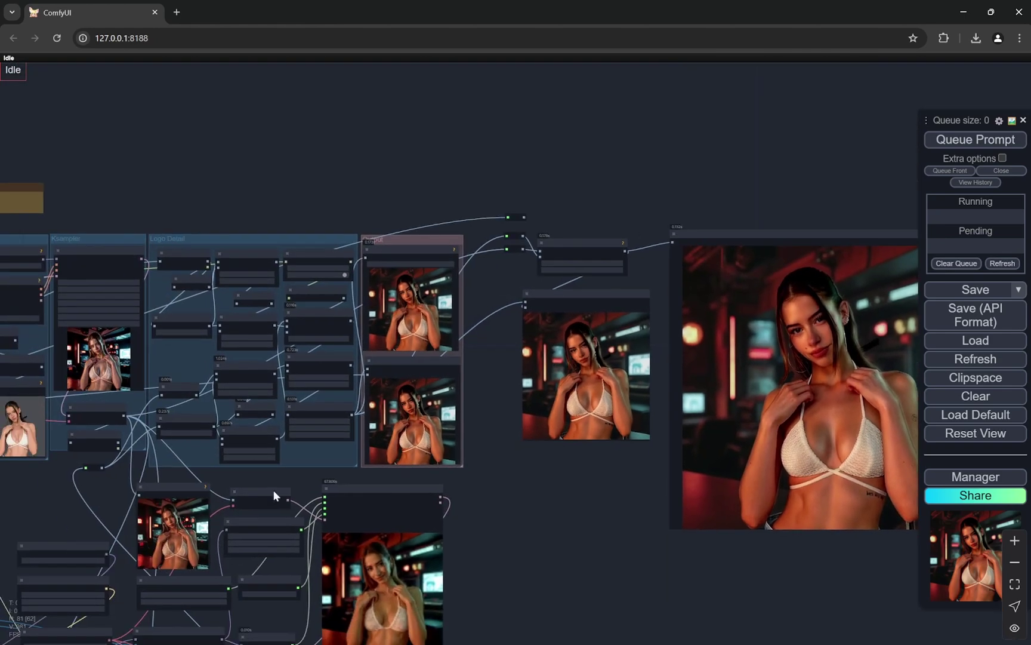
pyautogui.scroll(6, 558, 344)
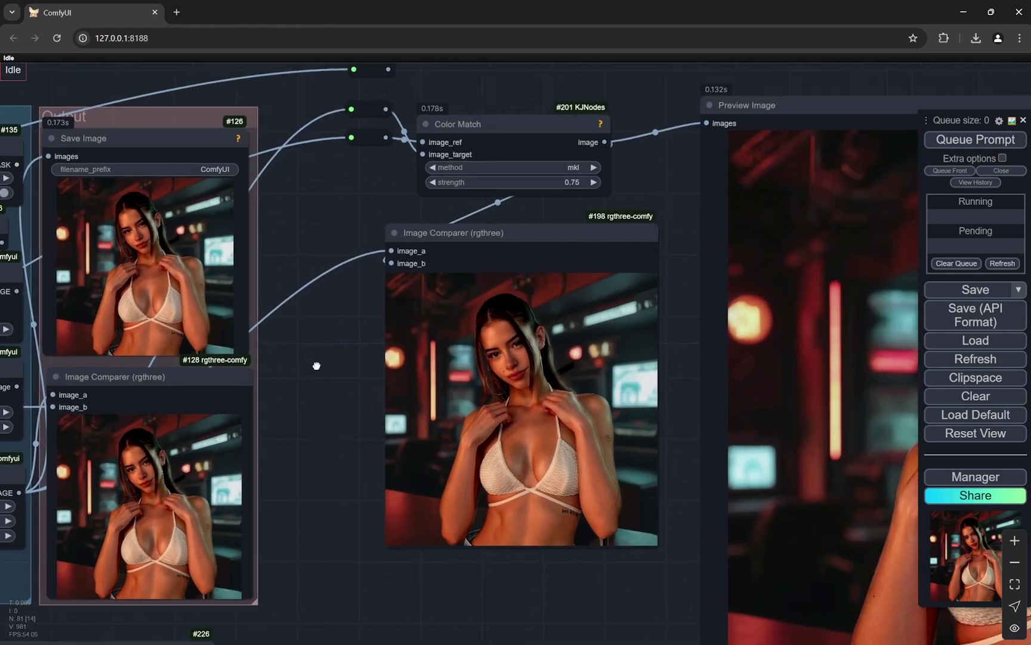
pyautogui.scroll(6, 593, 299)
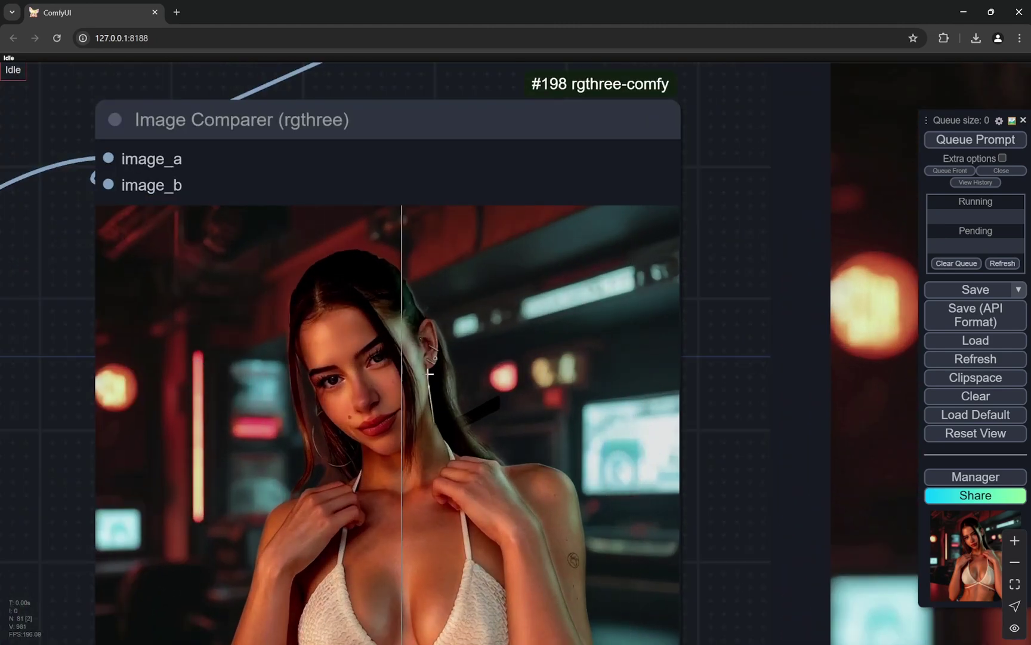
pyautogui.scroll(8, 389, 377)
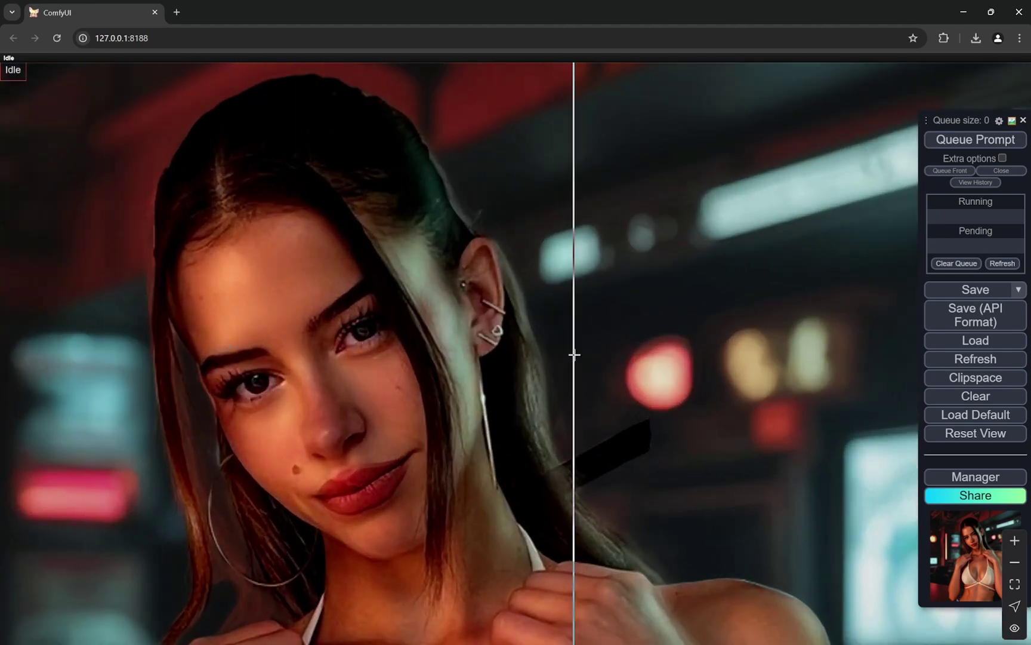
pyautogui.scroll(-10, 99, 334)
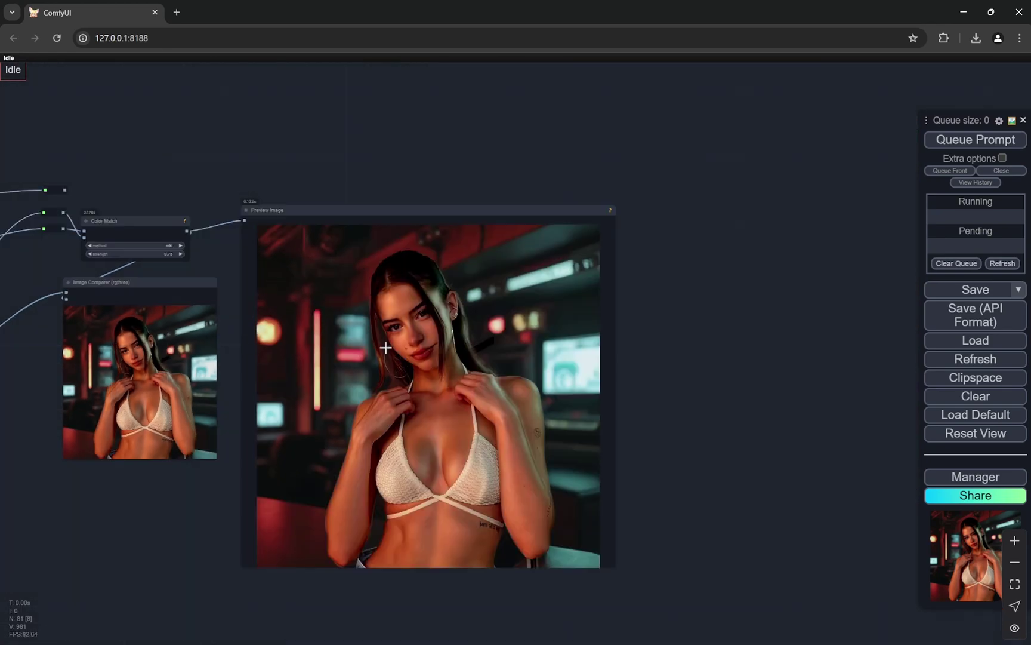
pyautogui.scroll(6, 403, 346)
pyautogui.scroll(-3, 492, 336)
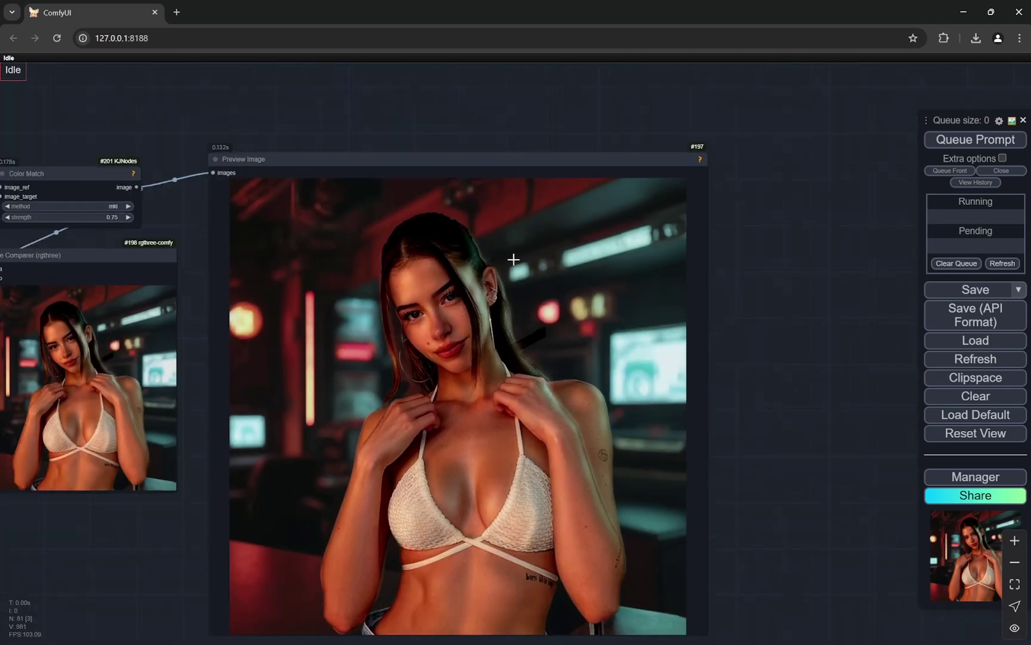
pyautogui.scroll(-5, 514, 259)
pyautogui.scroll(7, 442, 286)
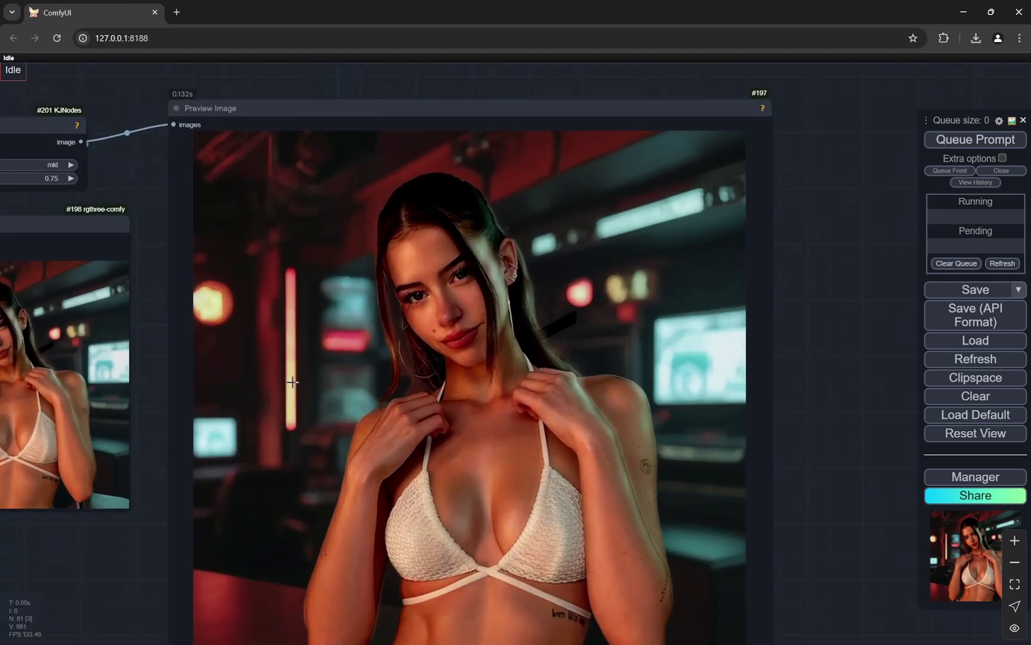
pyautogui.scroll(-2, 637, 442)
pyautogui.scroll(-5, 637, 442)
pyautogui.moveTo(776, 384); pyautogui.dragTo(806, 357)
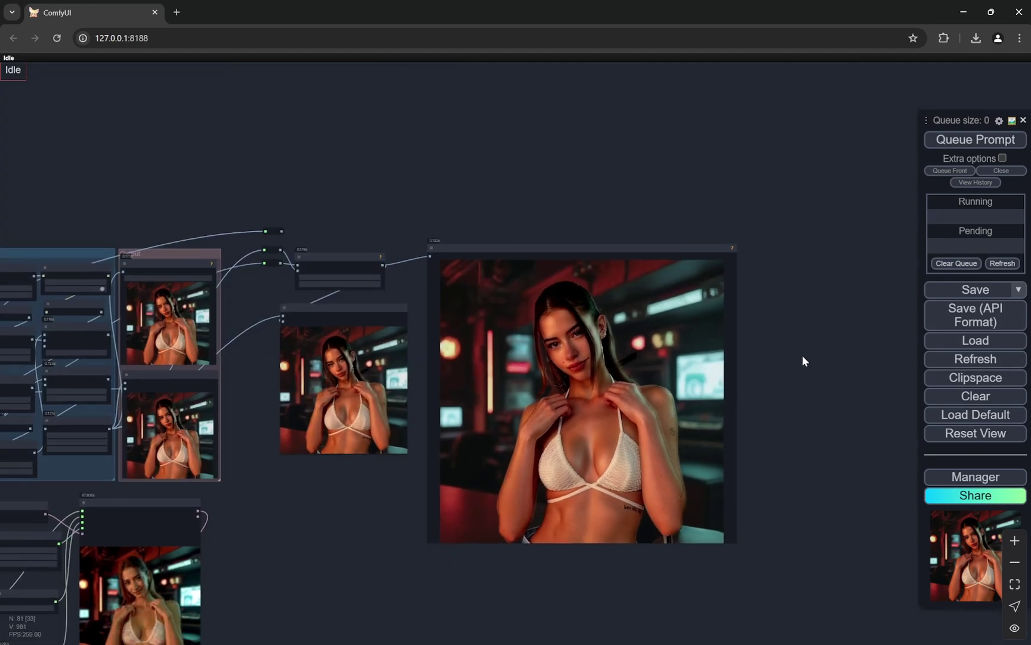
pyautogui.scroll(-6, 806, 357)
pyautogui.scroll(-5, 807, 358)
pyautogui.scroll(6, 640, 442)
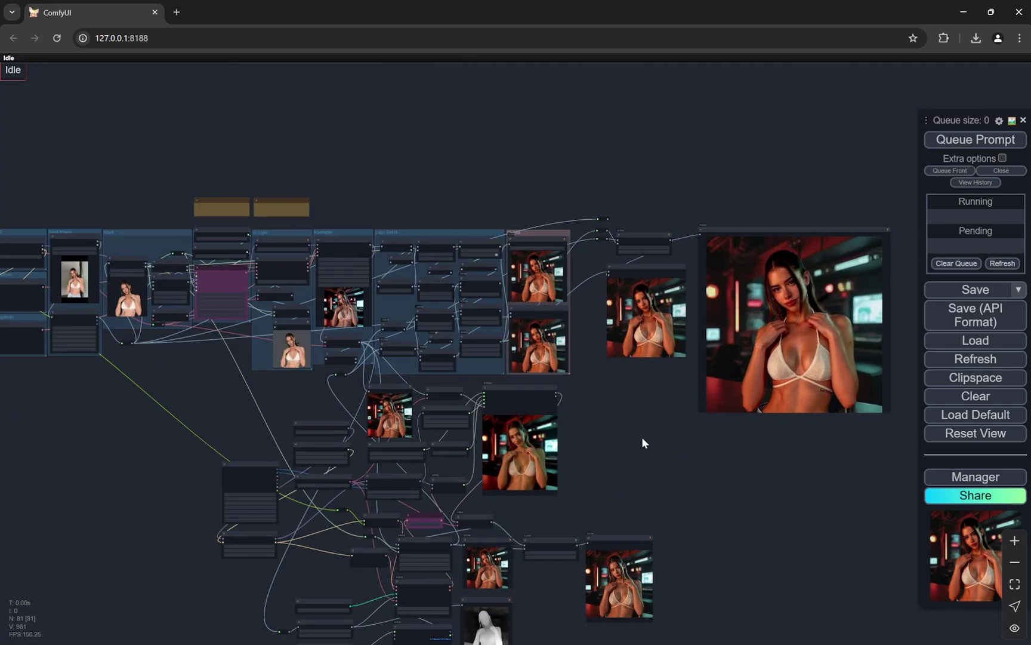
pyautogui.moveTo(641, 442); pyautogui.dragTo(688, 384)
pyautogui.scroll(-3, 687, 384)
pyautogui.scroll(3, 687, 385)
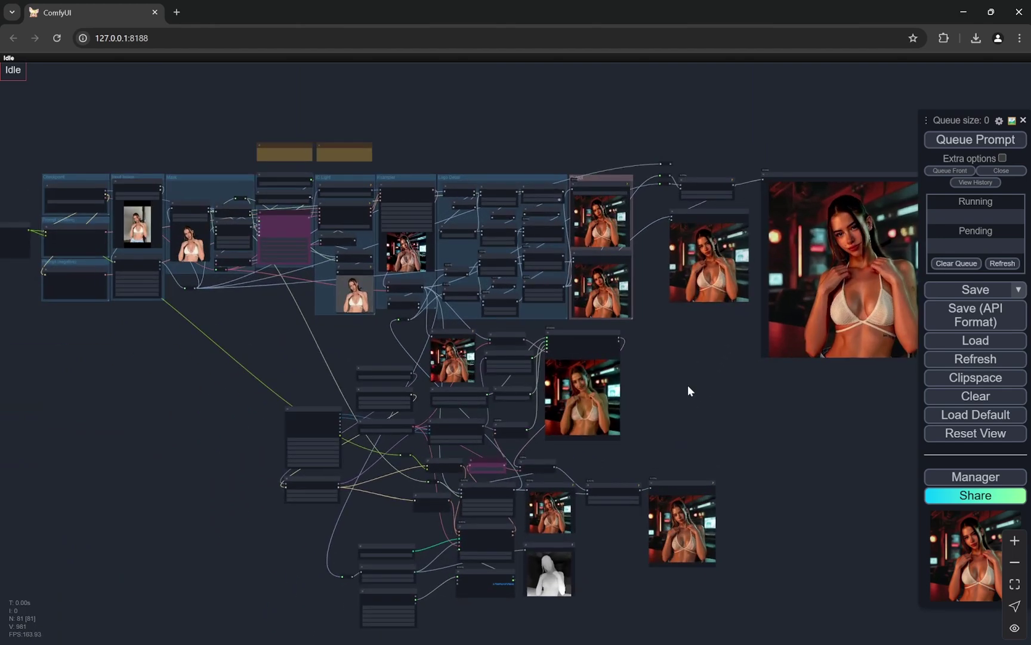